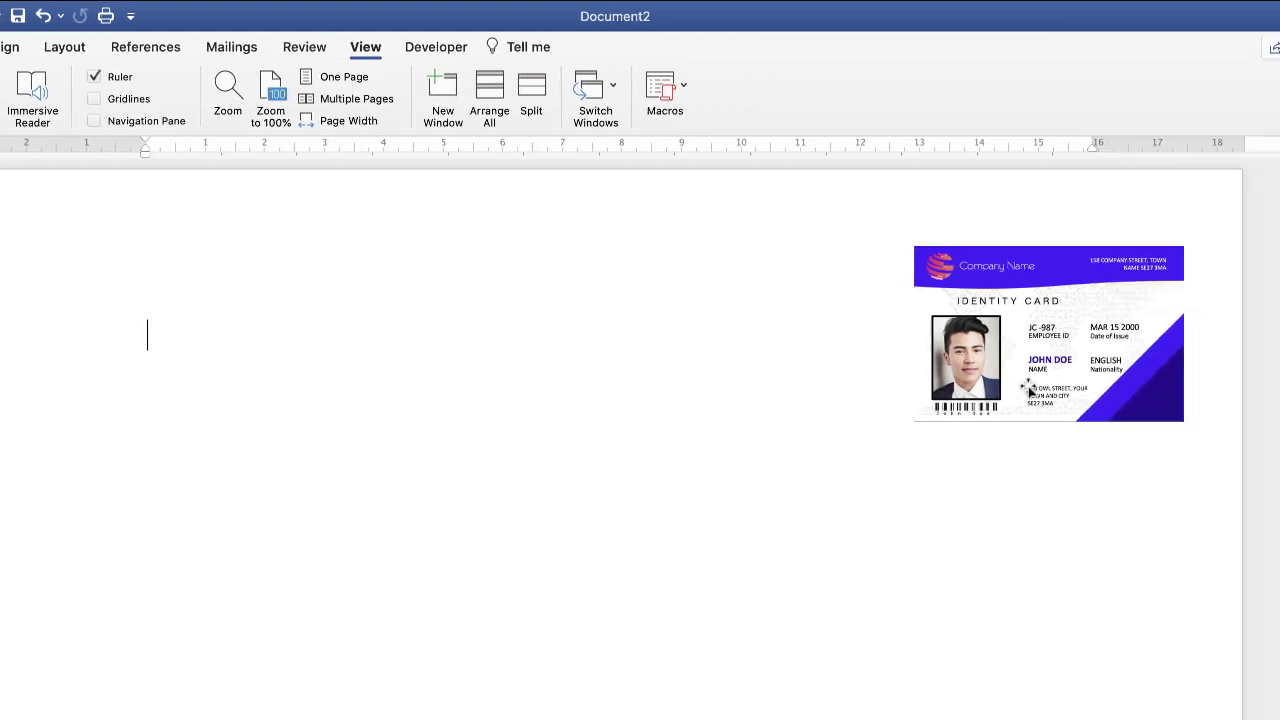
Step: Enlarge the sample identity card picture from its lower-left corner, keeping its proportions and its place near the page's upper-right corner
{"action": "left_click", "coordinate": [920, 415]}
{"action": "left_click_drag", "start_coordinate": [915, 423], "coordinate": [840, 490]}
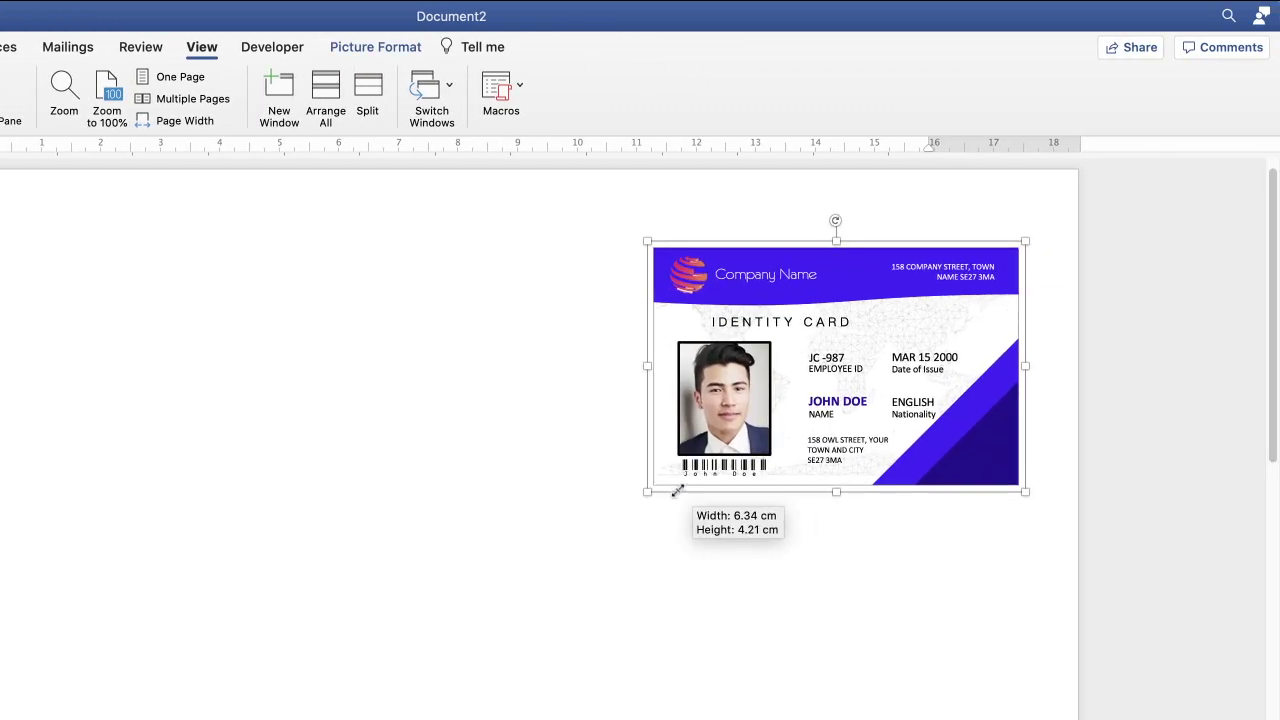
{"action": "left_click_drag", "start_coordinate": [677, 490], "coordinate": [712, 466]}
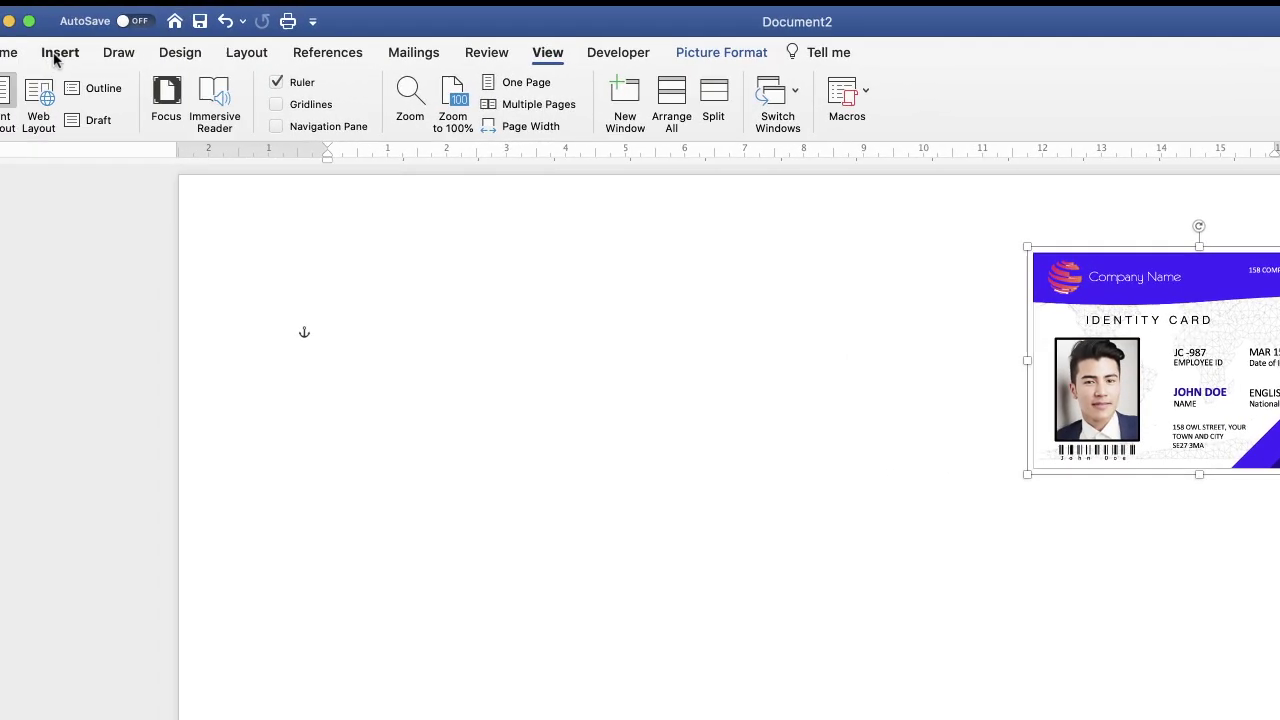
Step: Draw a rectangle about 8.43 cm wide and 4.8 cm high on the blank page beside the sample card
{"action": "left_click", "coordinate": [90, 53]}
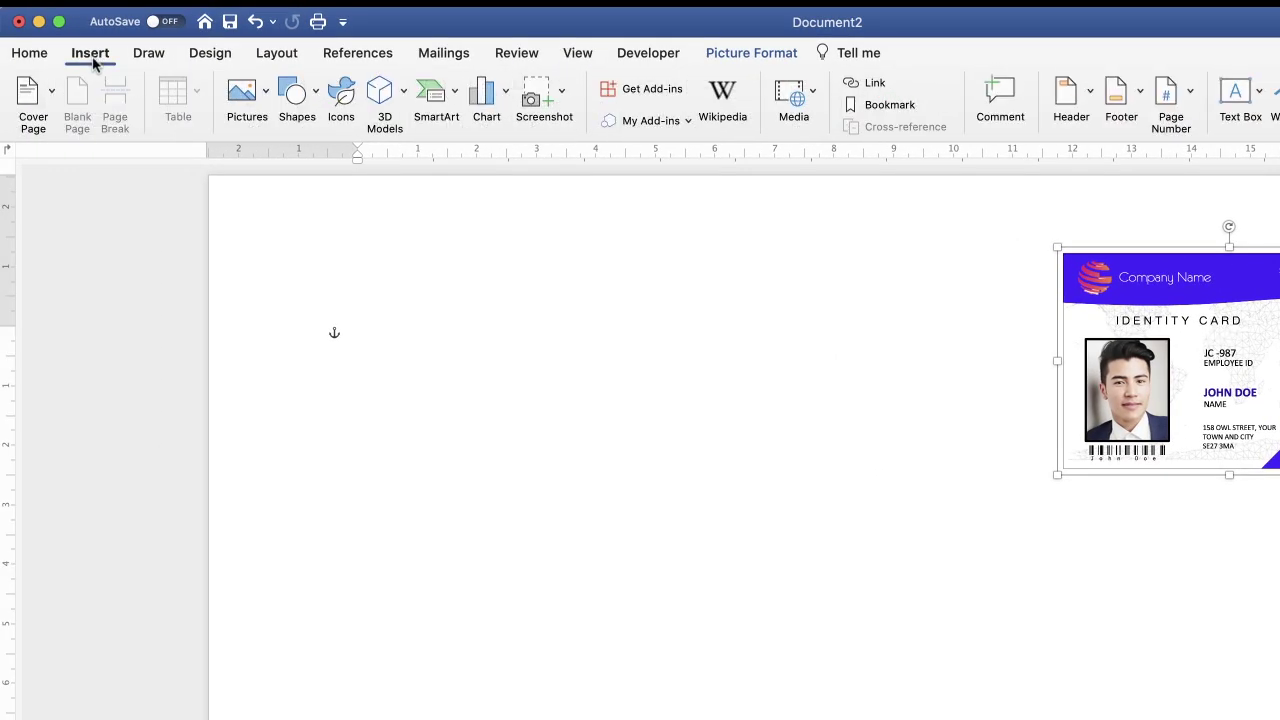
{"action": "left_click", "coordinate": [316, 94]}
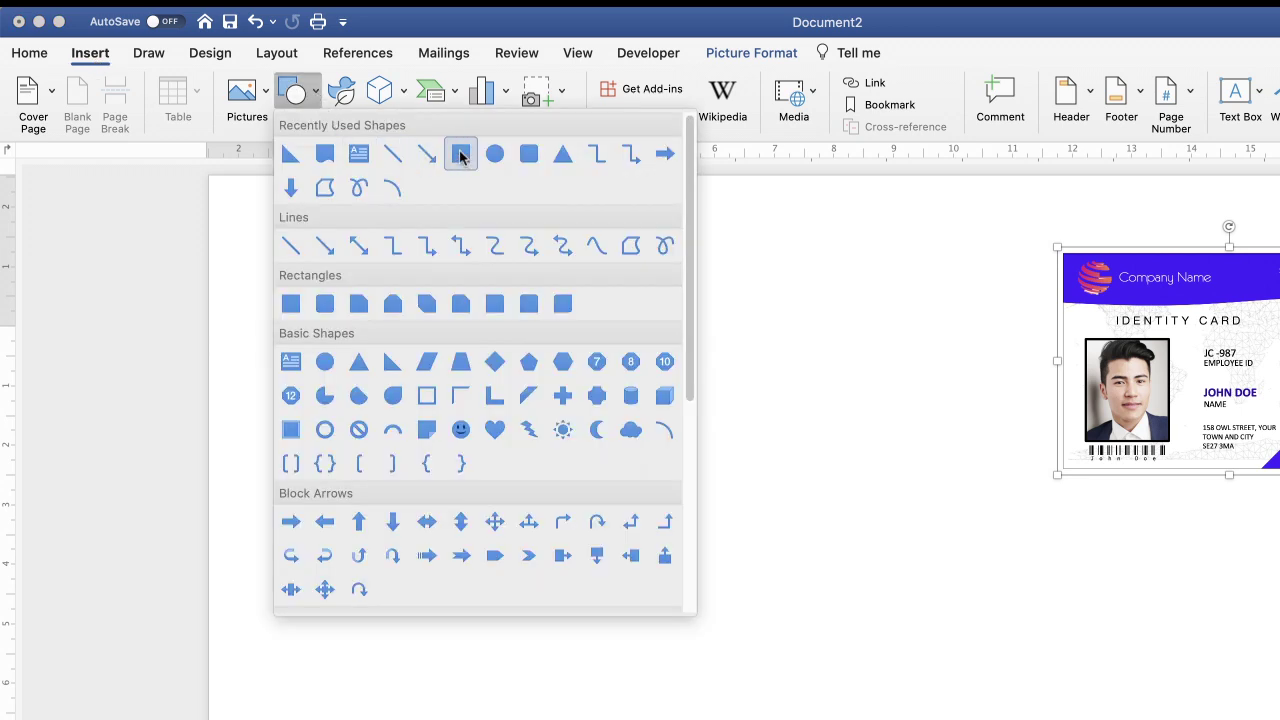
{"action": "left_click", "coordinate": [291, 304]}
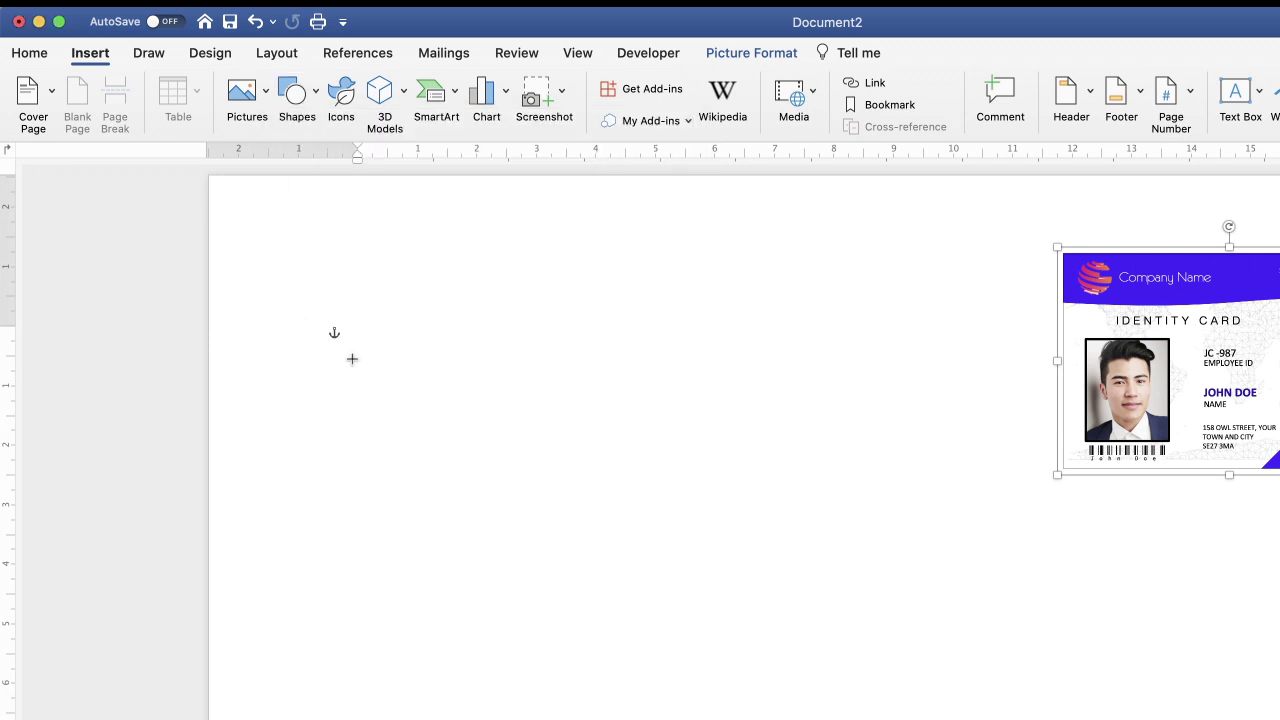
{"action": "left_click_drag", "start_coordinate": [350, 339], "coordinate": [852, 625]}
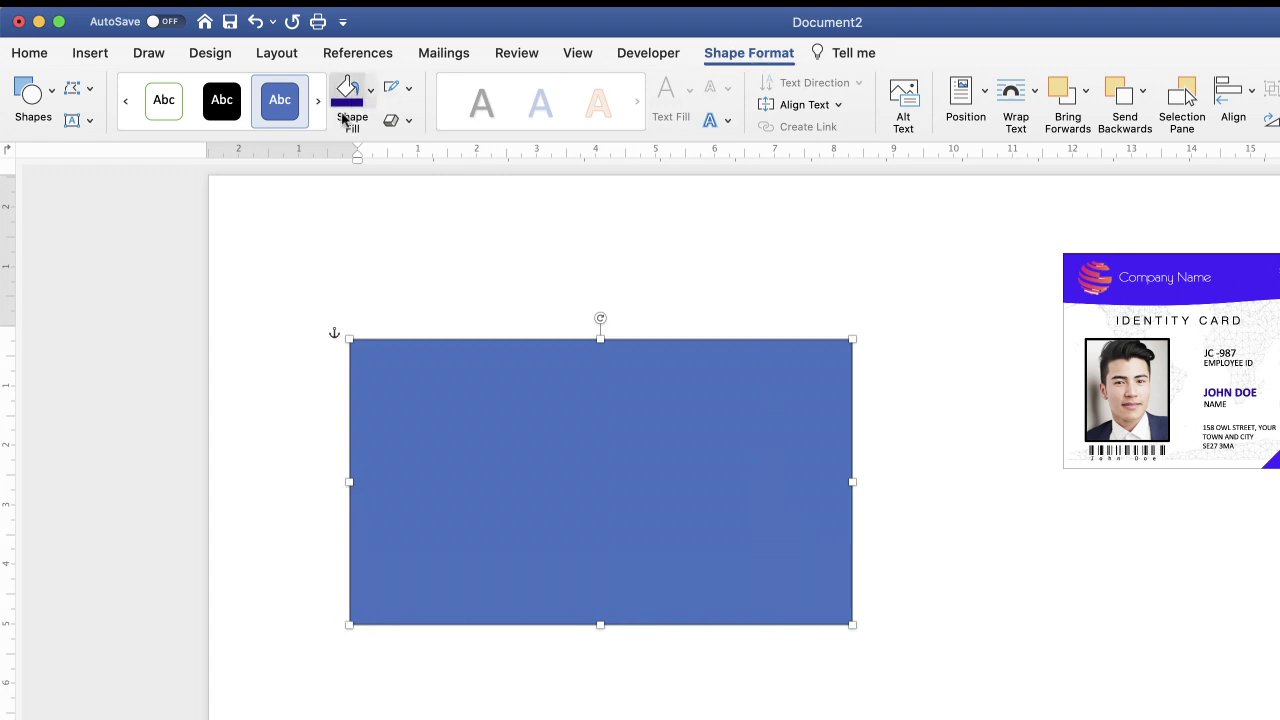
Step: Remove the rectangle's fill and make its outline black
{"action": "left_click", "coordinate": [373, 91]}
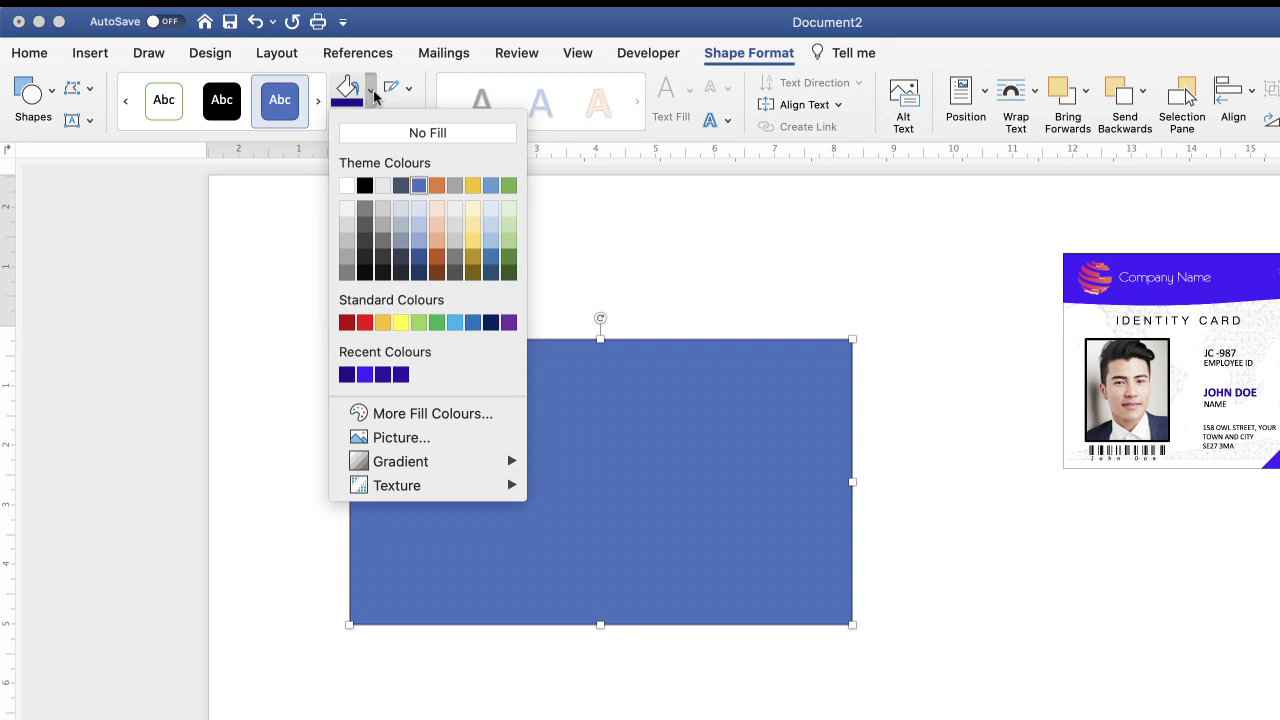
{"action": "left_click", "coordinate": [406, 136]}
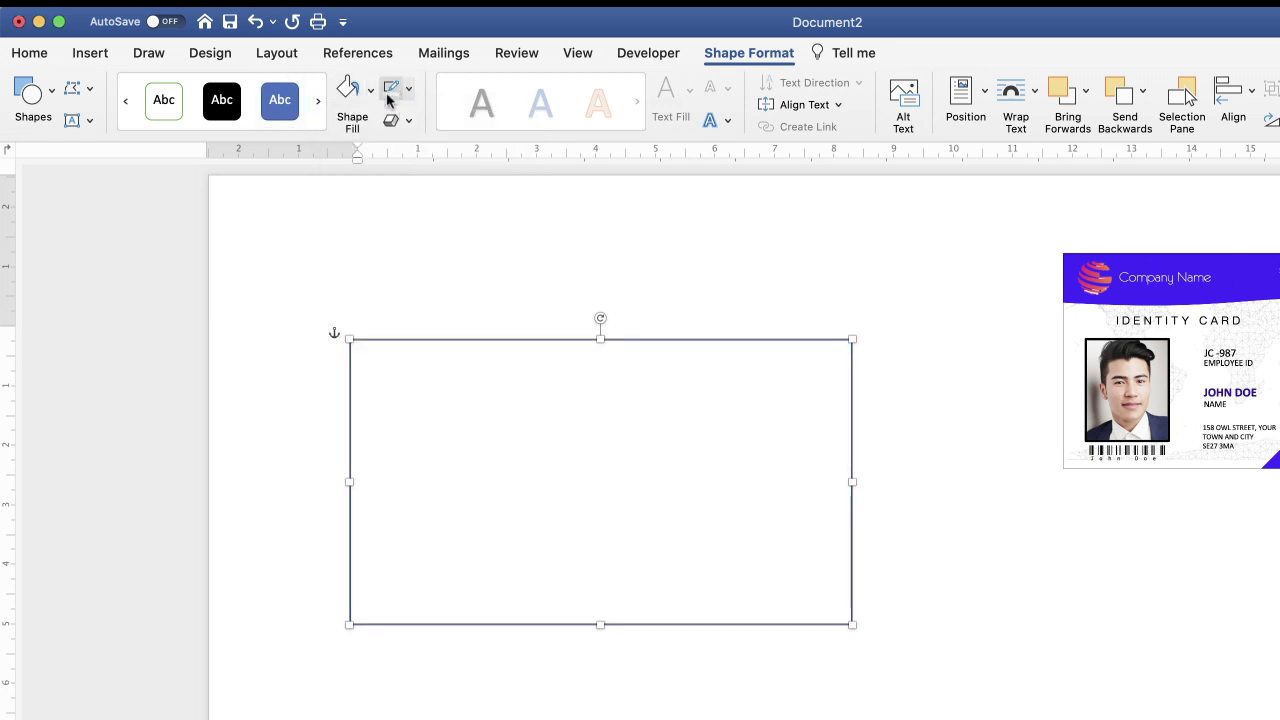
{"action": "left_click", "coordinate": [408, 90]}
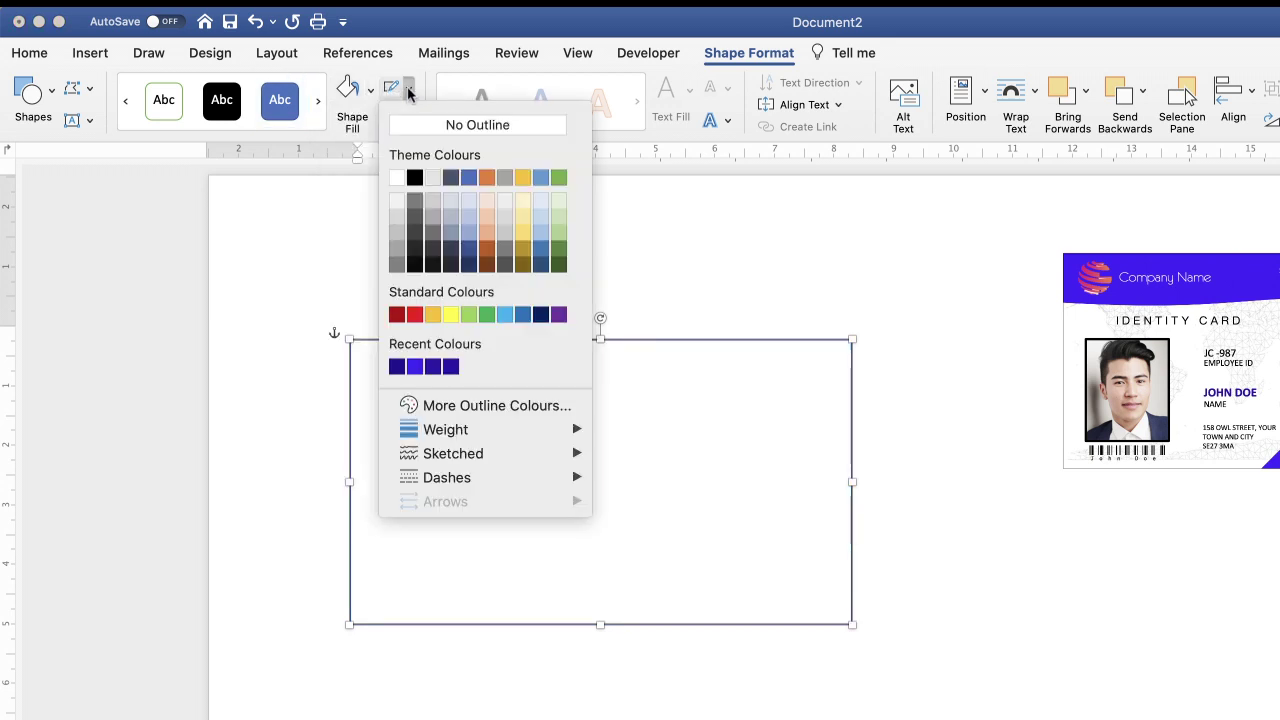
{"action": "left_click", "coordinate": [415, 178]}
{"action": "left_click", "coordinate": [1097, 685]}
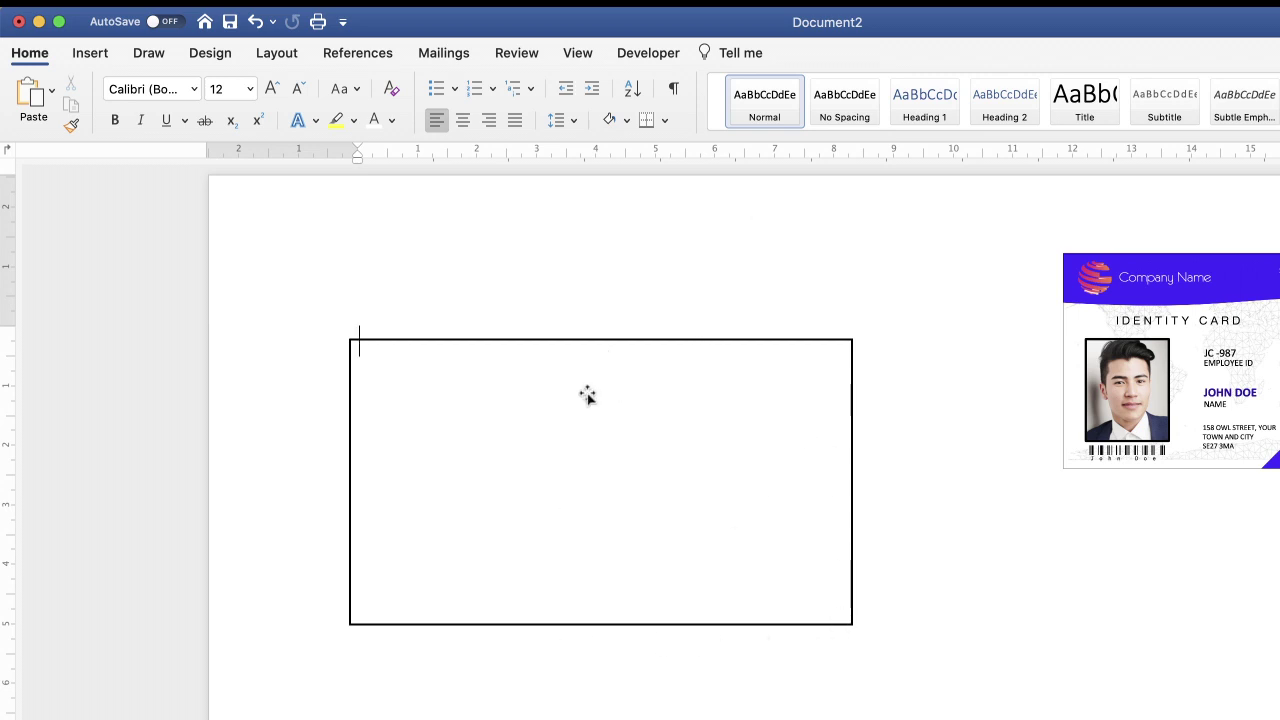
Step: Set the rectangle's height to 5.5 cm and its width to 8.5 cm
{"action": "left_click", "coordinate": [605, 339]}
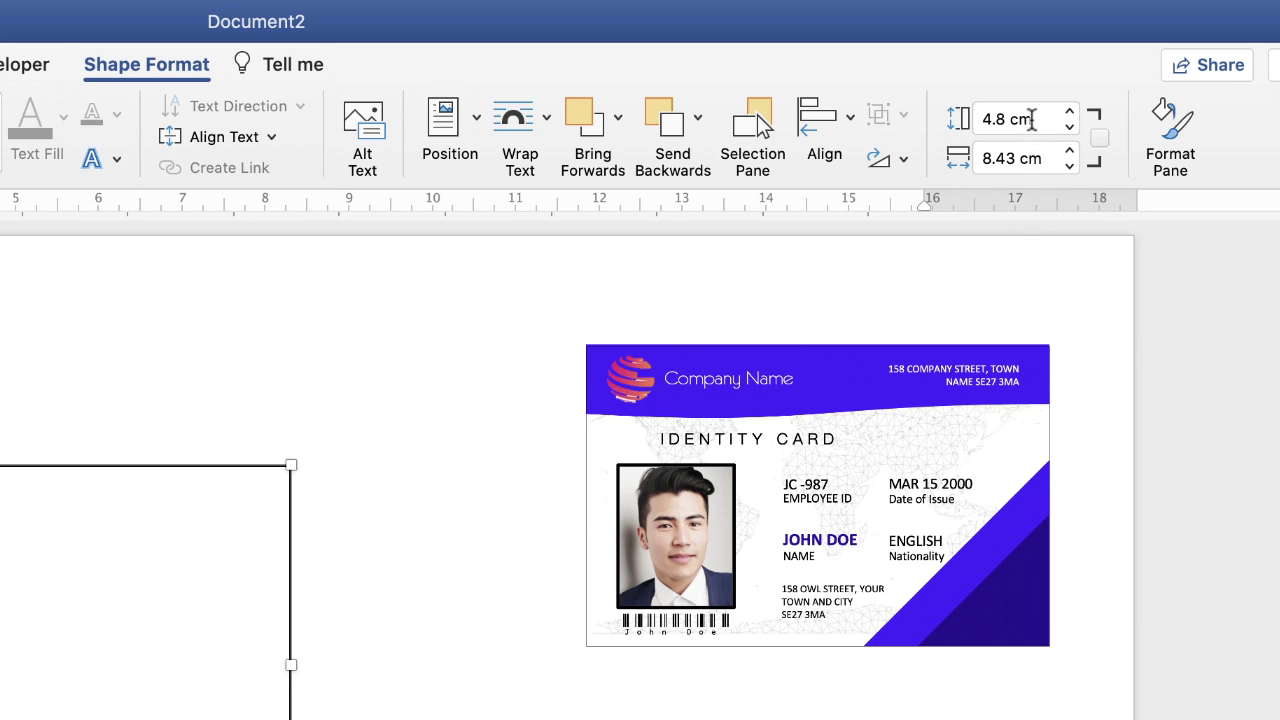
{"action": "left_click_drag", "start_coordinate": [1031, 119], "coordinate": [961, 120]}
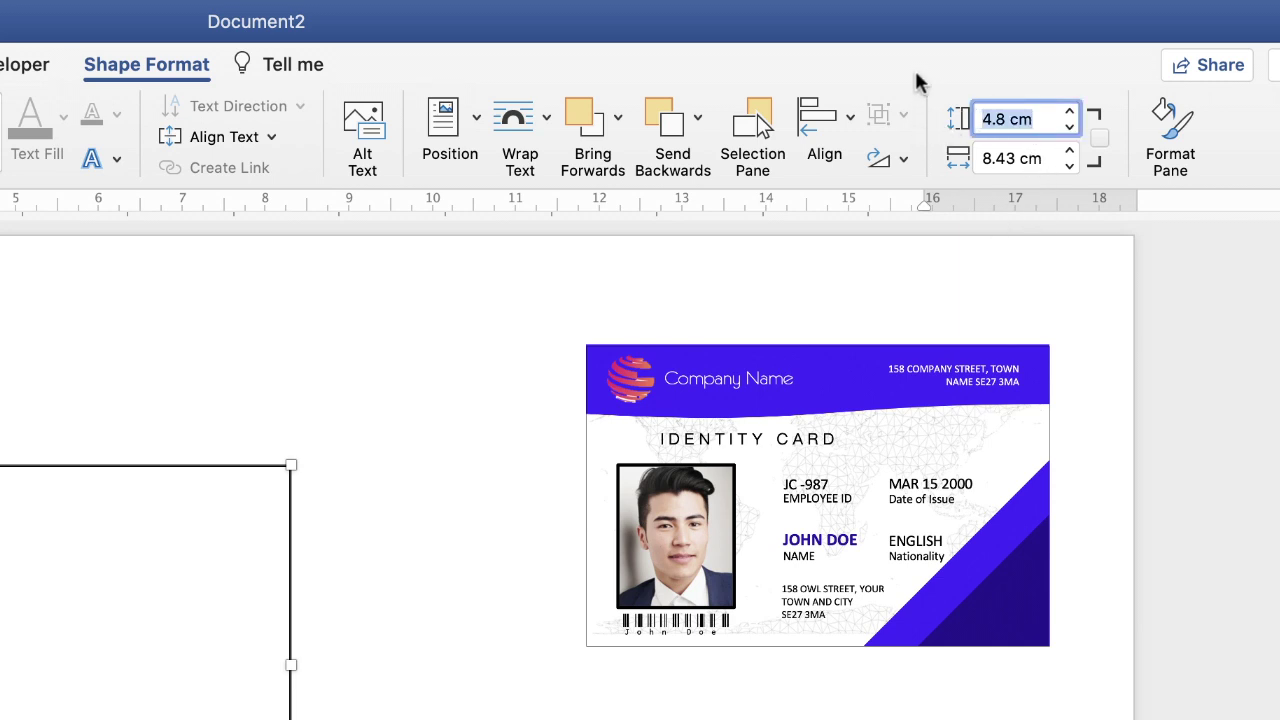
{"action": "type", "text": "5.5"}
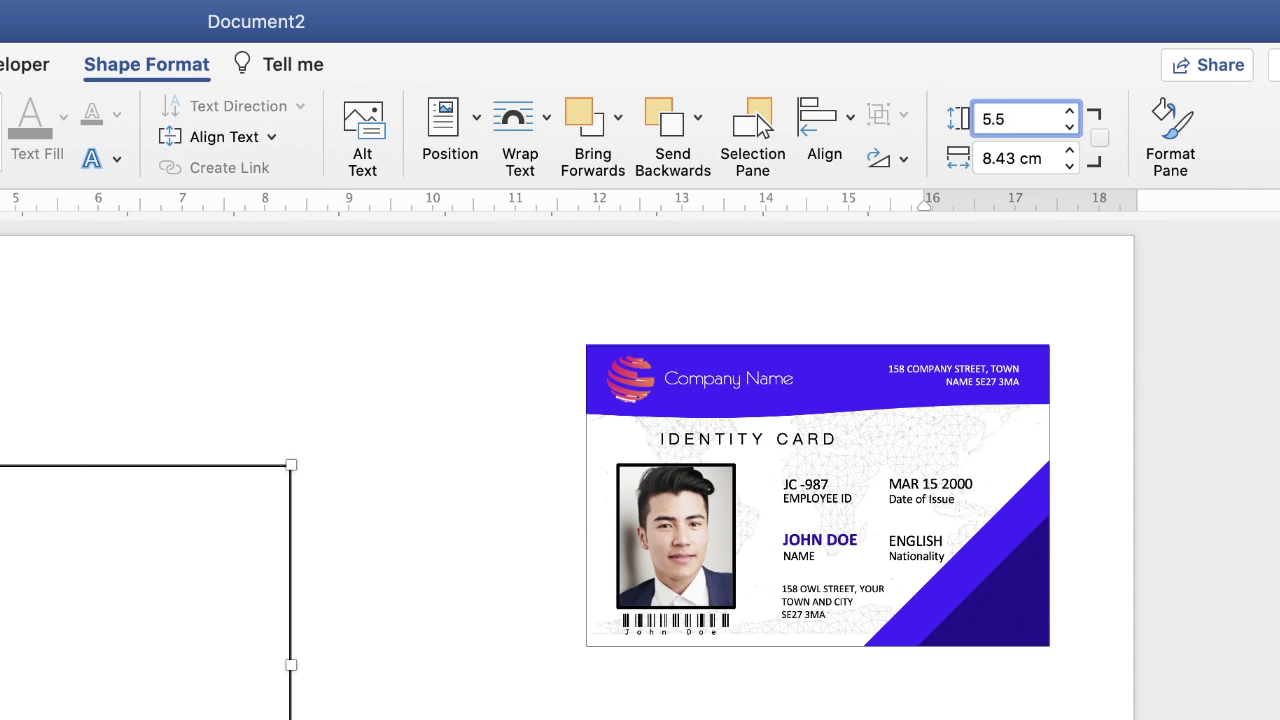
{"action": "left_click_drag", "start_coordinate": [1044, 157], "coordinate": [972, 160]}
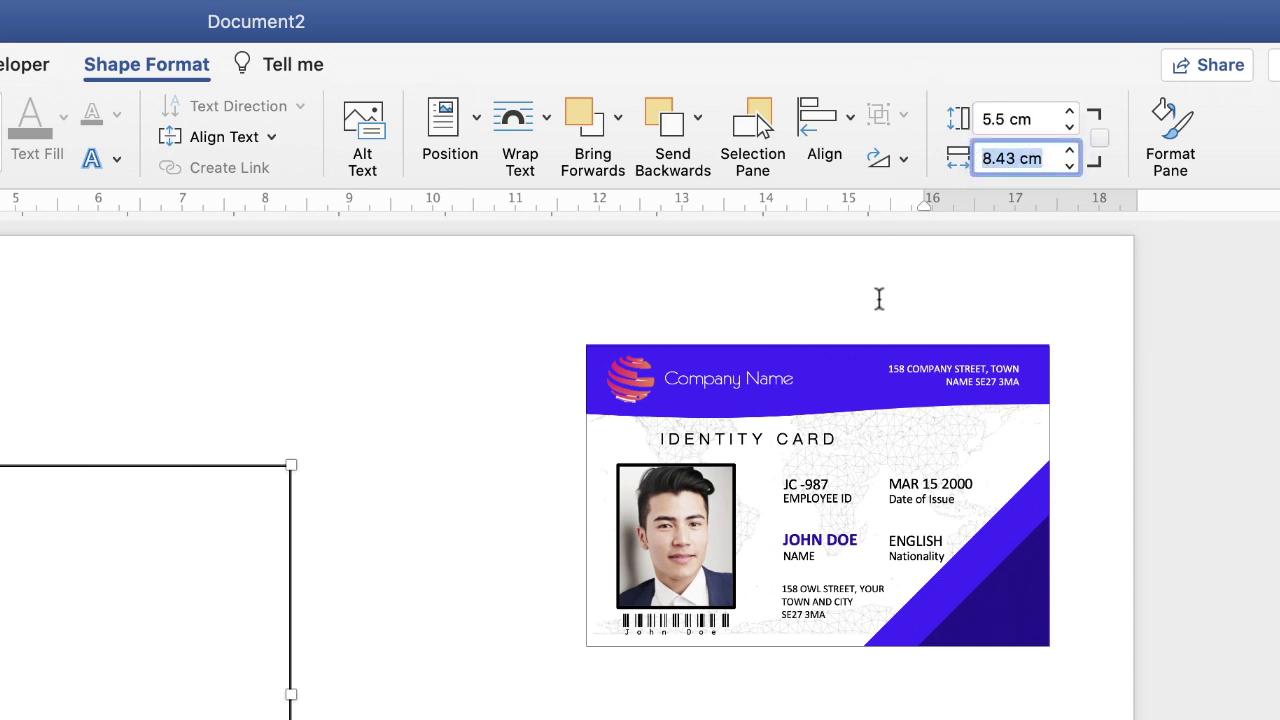
{"action": "type", "text": "8"}
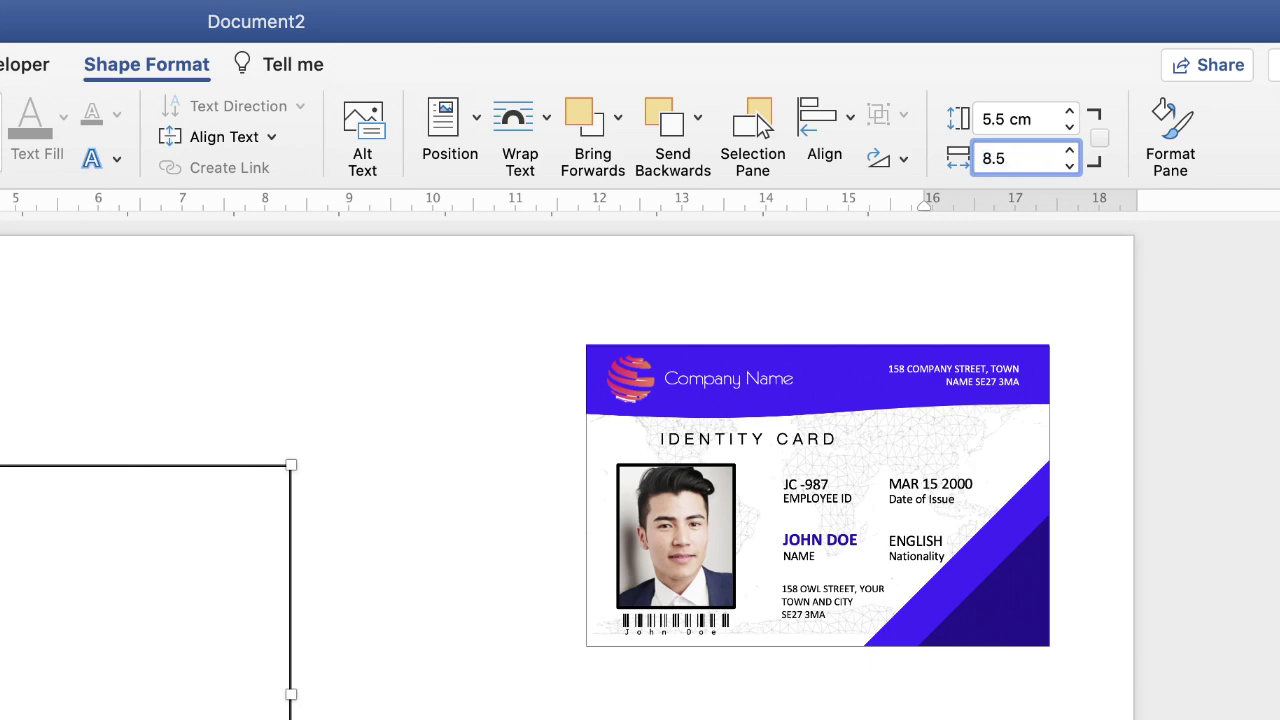
{"action": "type", "text": ".5"}
{"action": "key", "text": "Return"}
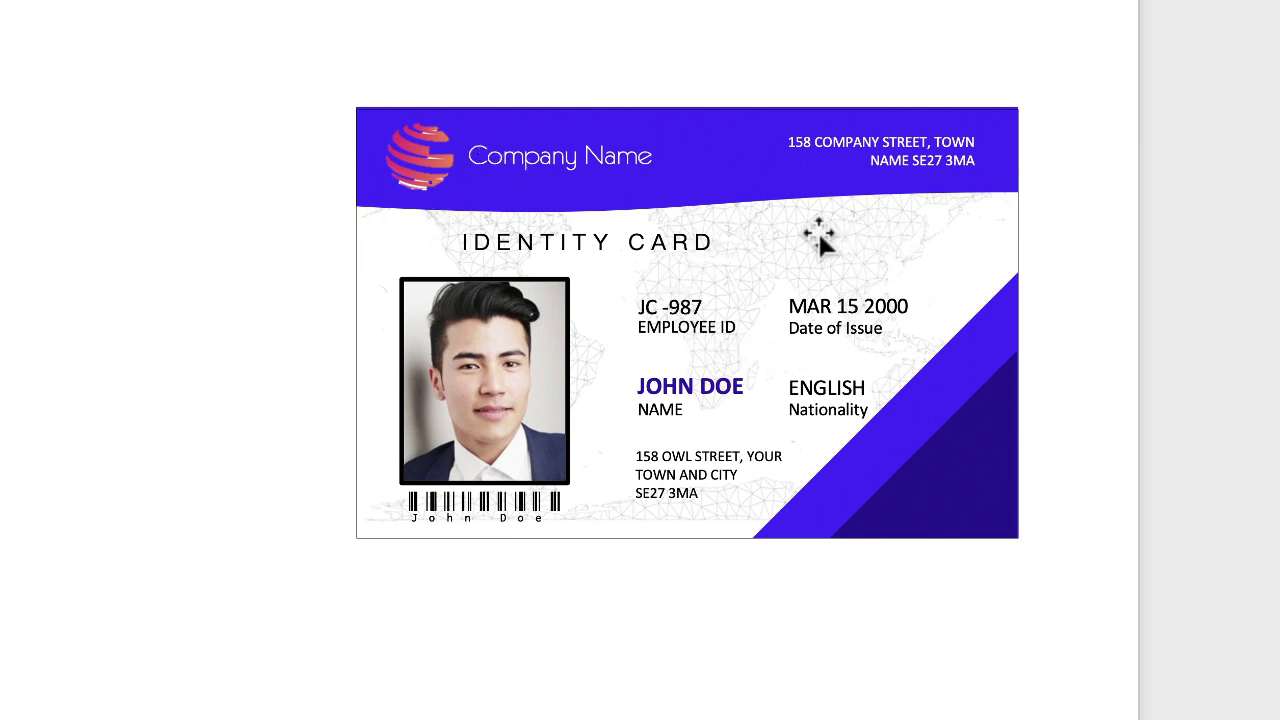
Step: Enlarge the sample identity card picture to examine its design, and shrink it back to a small reference size
{"action": "left_click", "coordinate": [441, 456]}
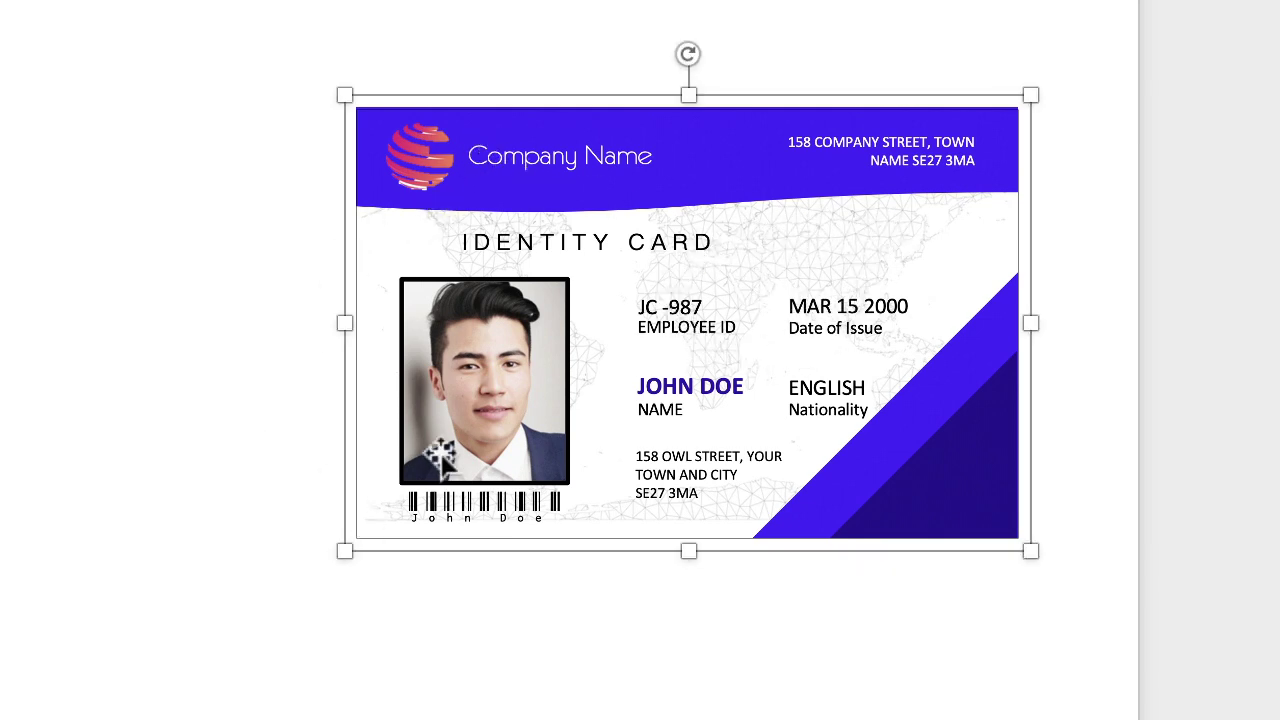
{"action": "left_click_drag", "start_coordinate": [344, 551], "coordinate": [2, 718]}
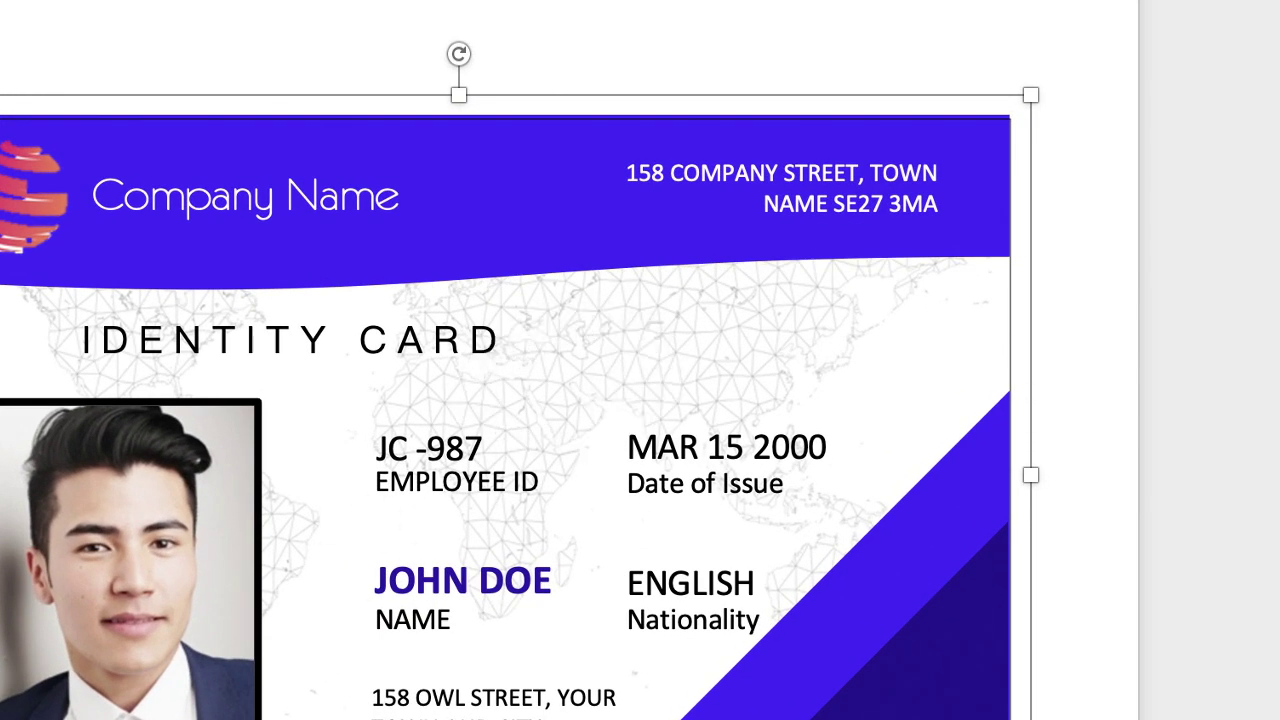
{"action": "left_click_drag", "start_coordinate": [2, 718], "coordinate": [480, 535]}
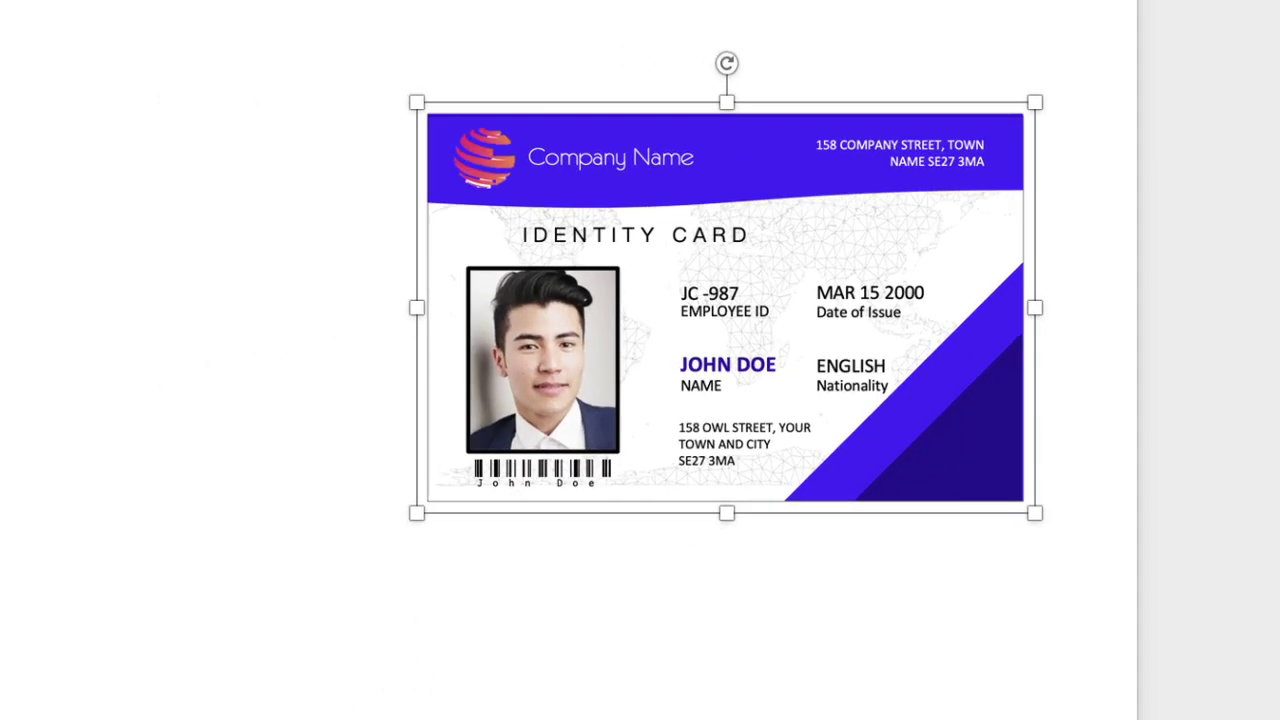
Step: Switch to the Safari browser, search Google for "pixabay" and open the Pixabay website
{"action": "key", "text": "super+Tab"}
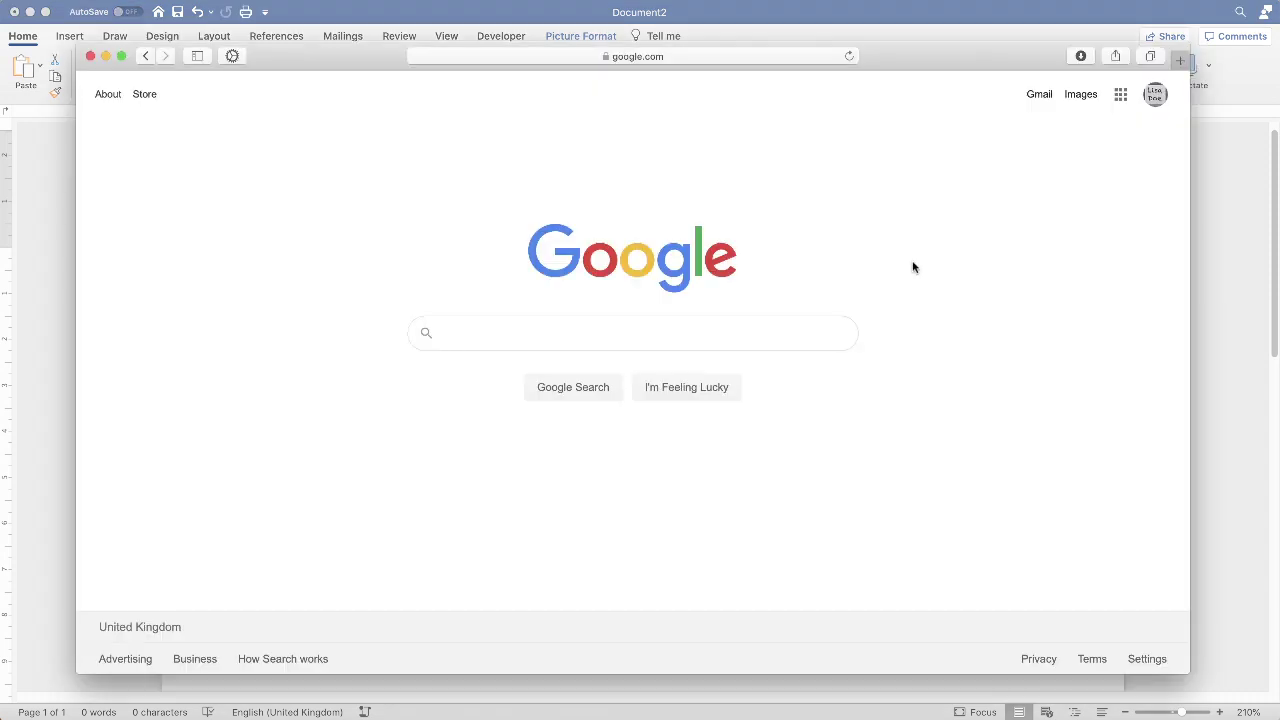
{"action": "type", "text": "pixabay"}
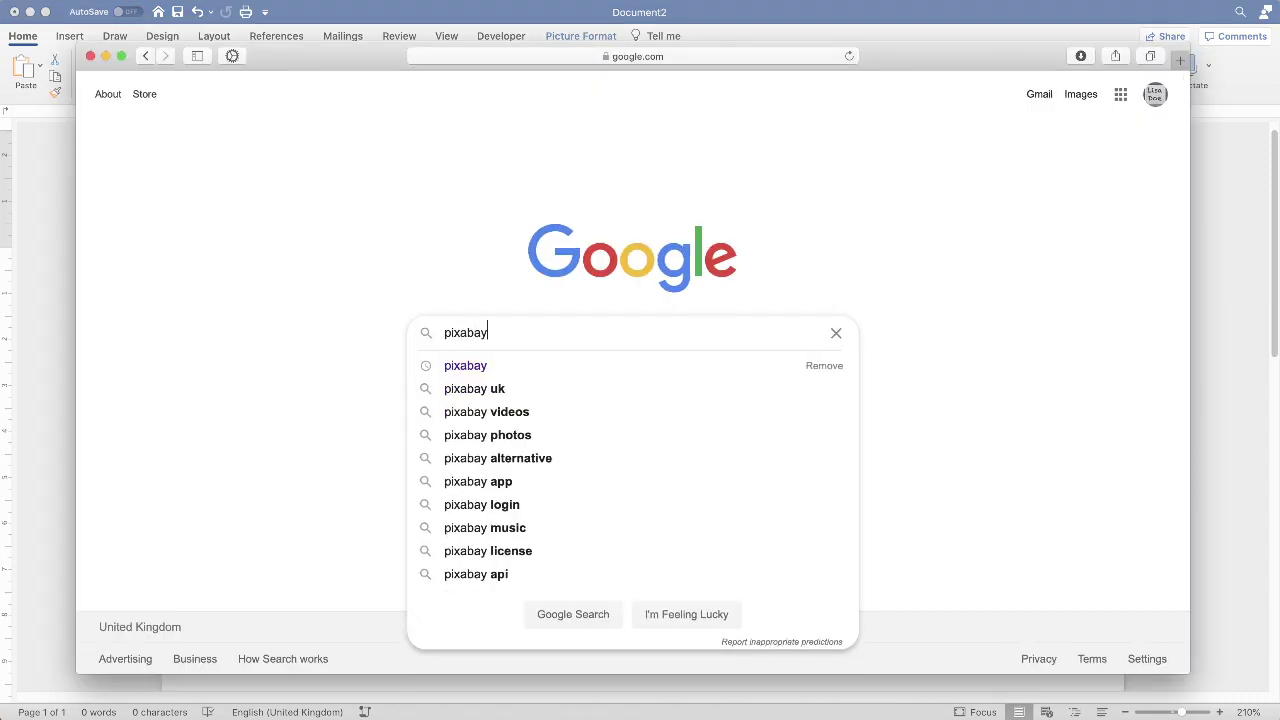
{"action": "key", "text": "Return"}
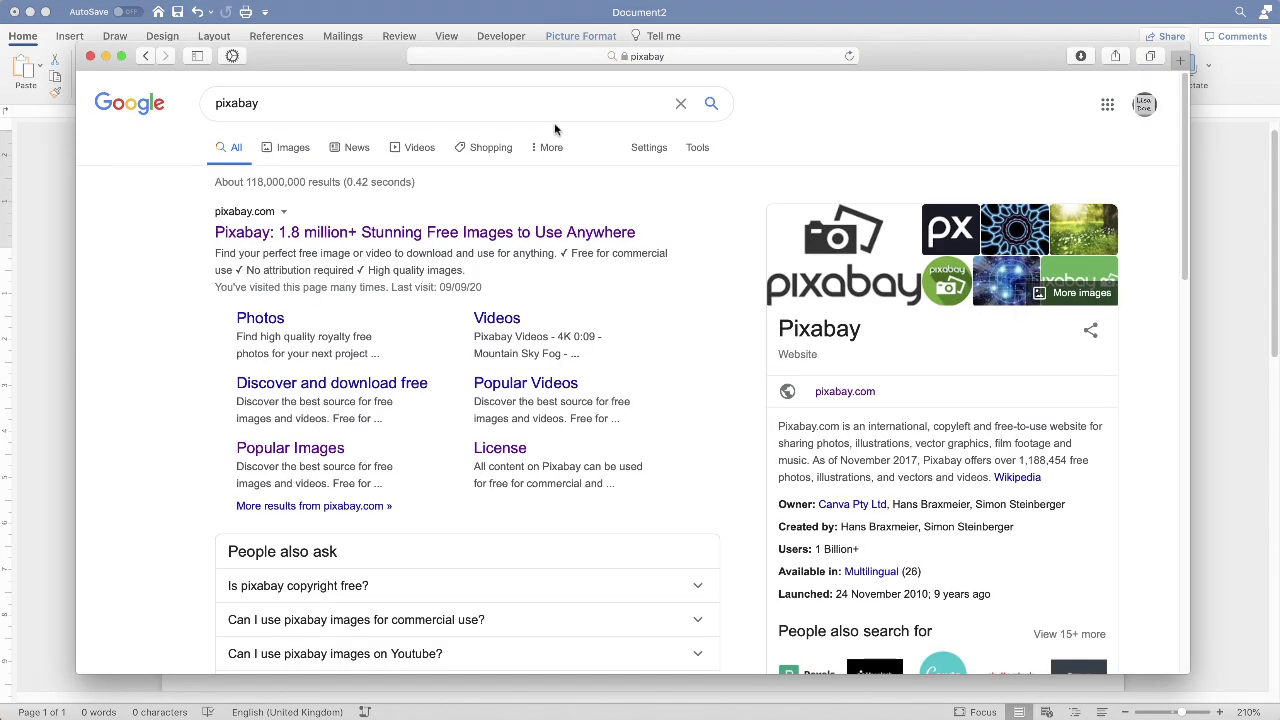
{"action": "left_click", "coordinate": [255, 240]}
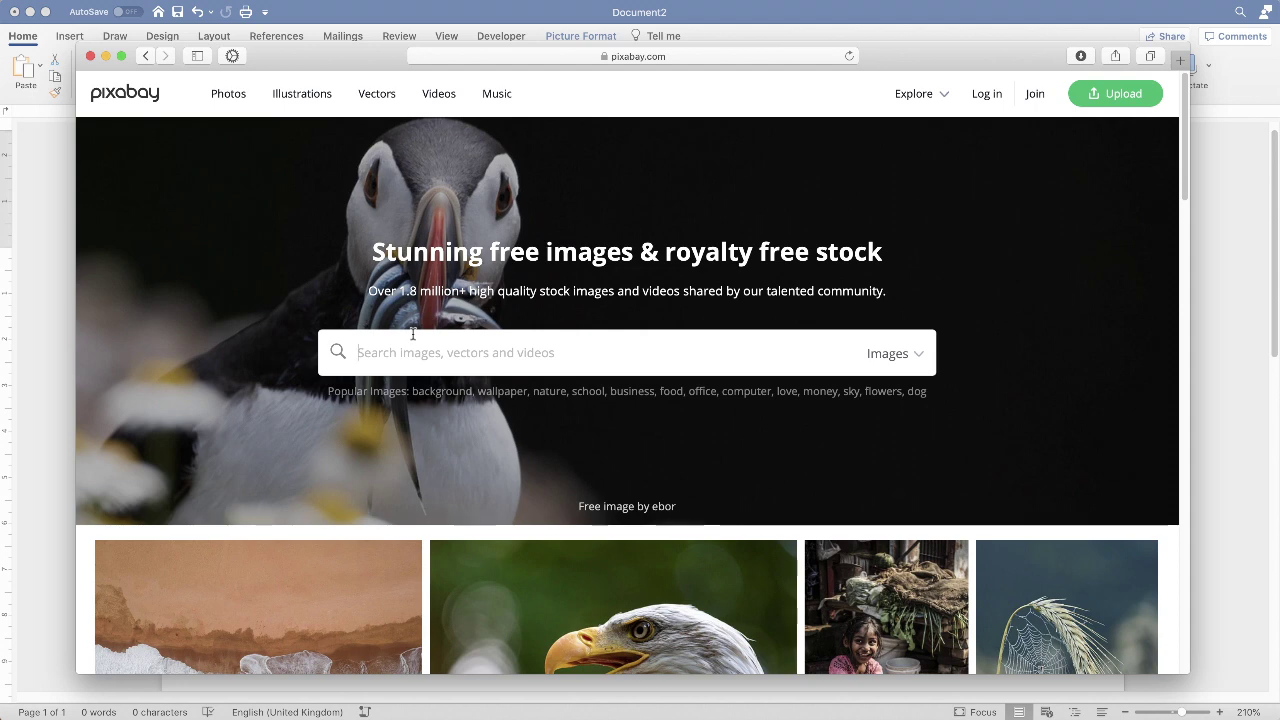
Step: Search Pixabay for "world map" with the results limited to vector graphics
{"action": "type", "text": "worldmap"}
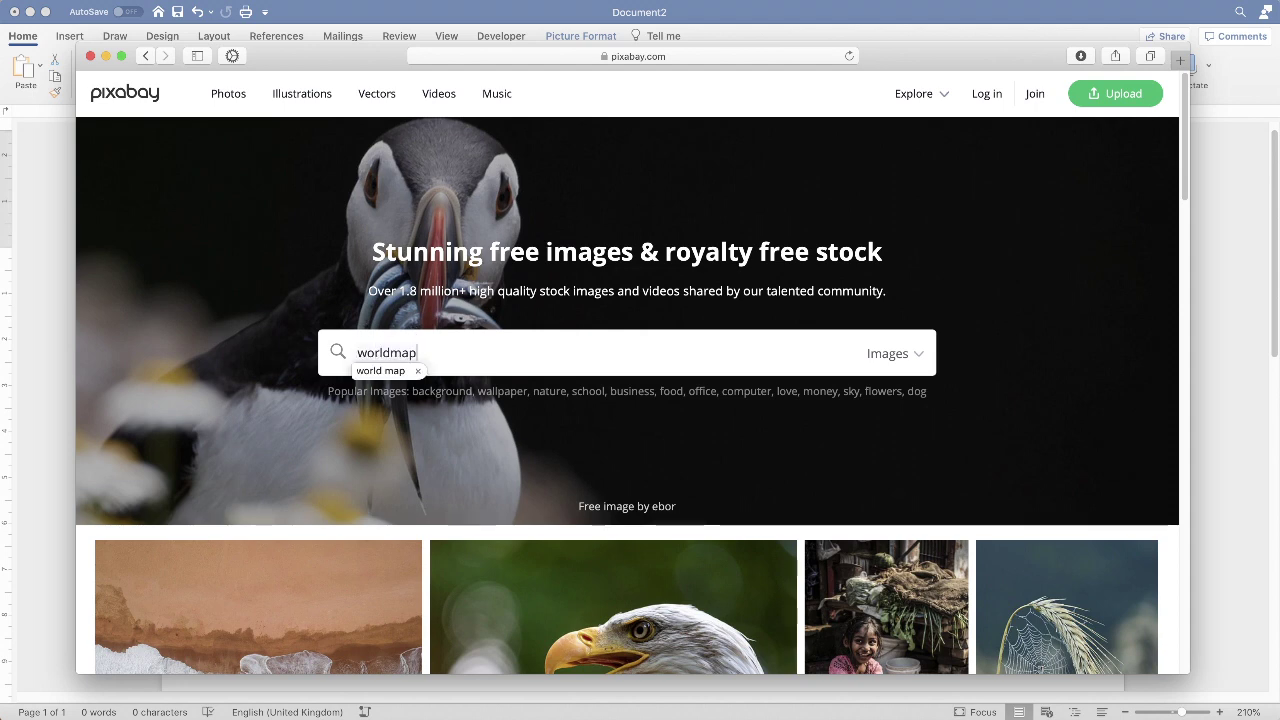
{"action": "key", "text": "Return"}
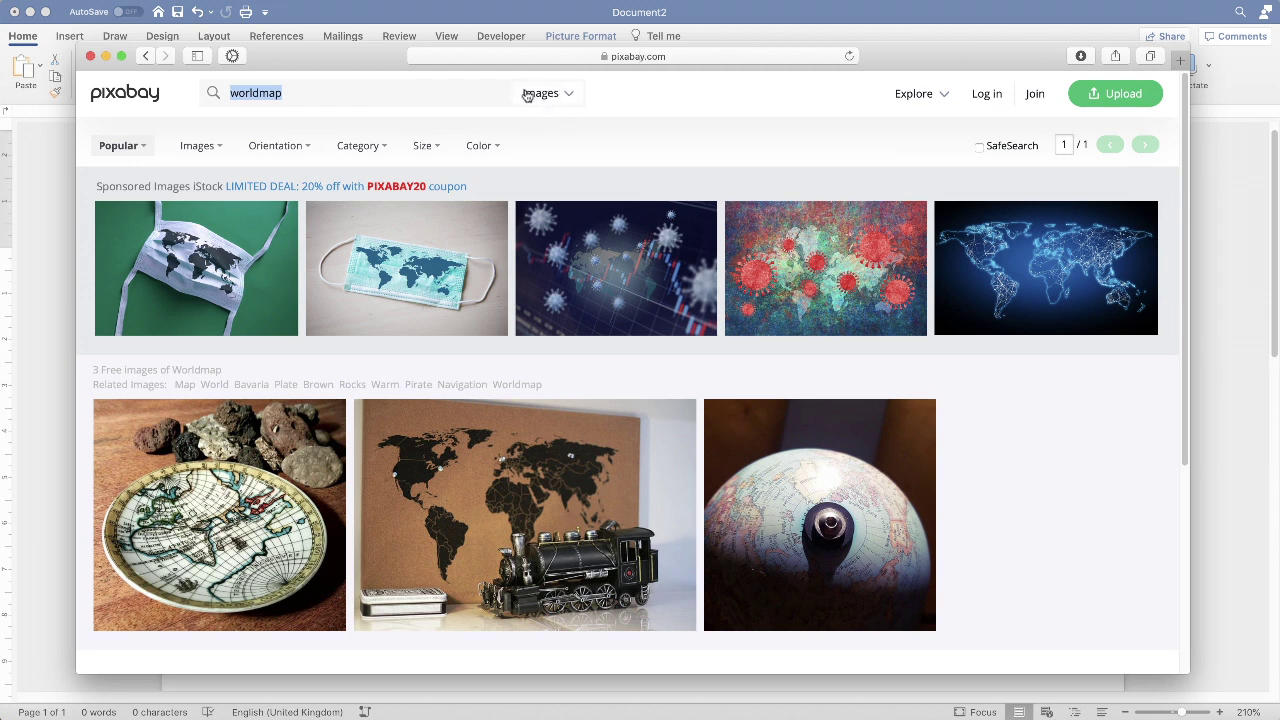
{"action": "left_click", "coordinate": [569, 98]}
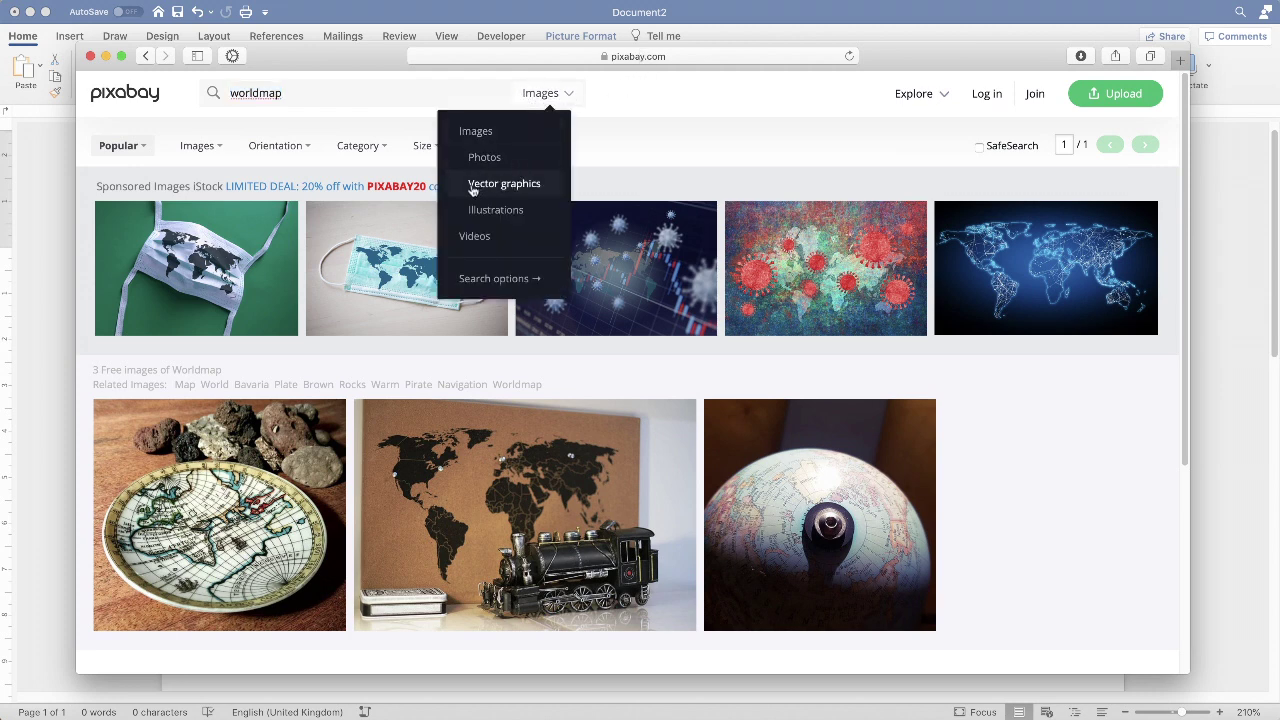
{"action": "left_click", "coordinate": [532, 186]}
{"action": "type", "text": "world map"}
{"action": "key", "text": "Return"}
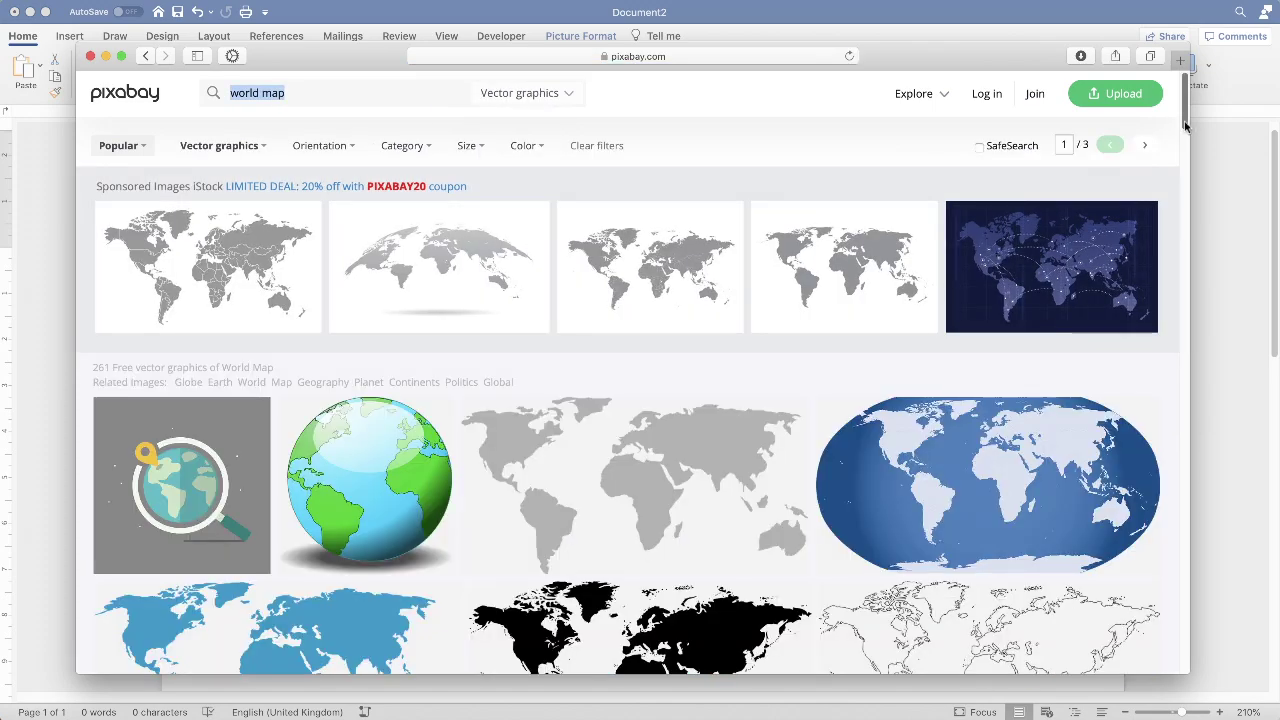
Step: Open the page of the triangulated low-poly world map graphic, and close the browser window to return to the Word document
{"action": "scroll", "coordinate": [1183, 175], "scroll_direction": "down", "scroll_amount": 5}
{"action": "scroll", "coordinate": [1183, 175], "scroll_direction": "down", "scroll_amount": 2}
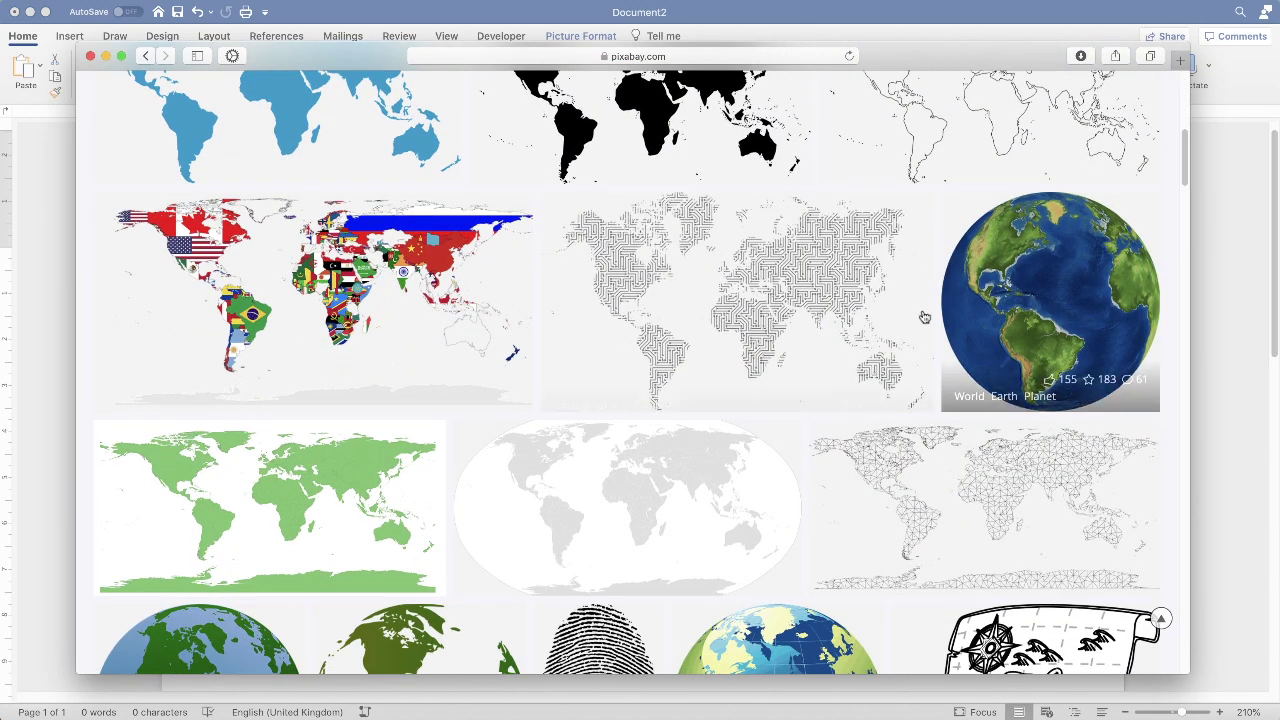
{"action": "left_click", "coordinate": [946, 513]}
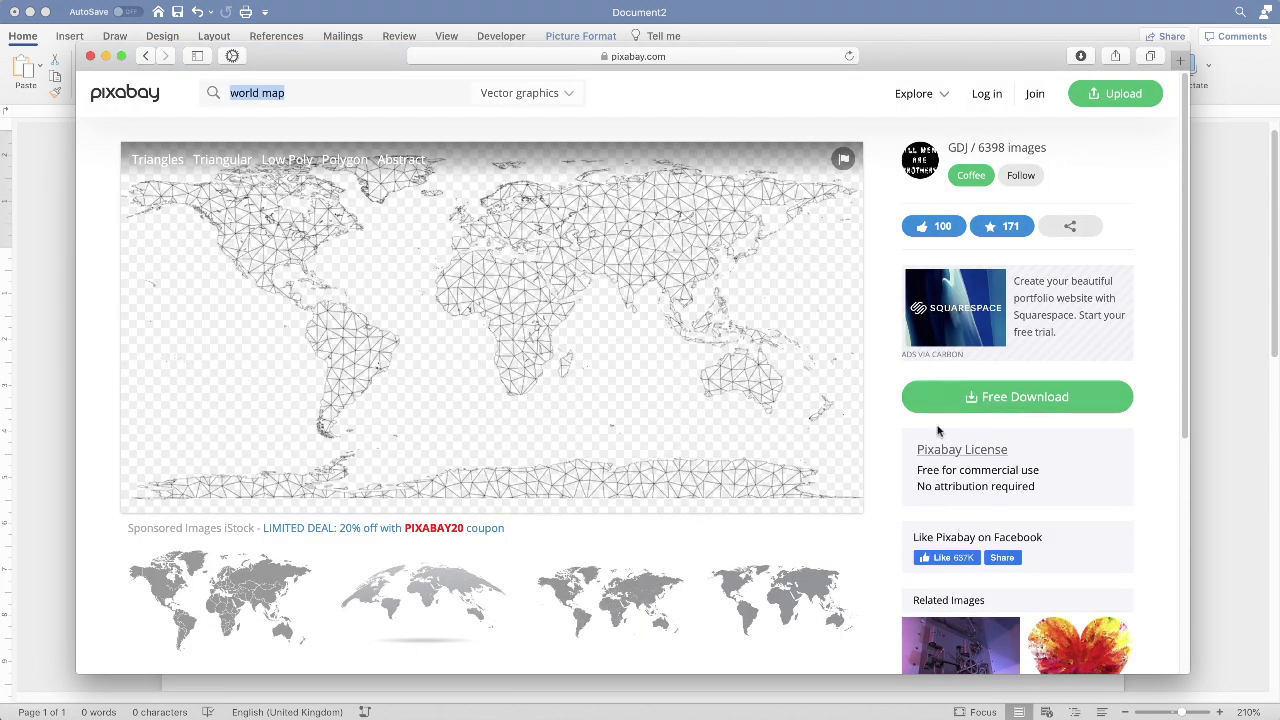
{"action": "left_click", "coordinate": [89, 57]}
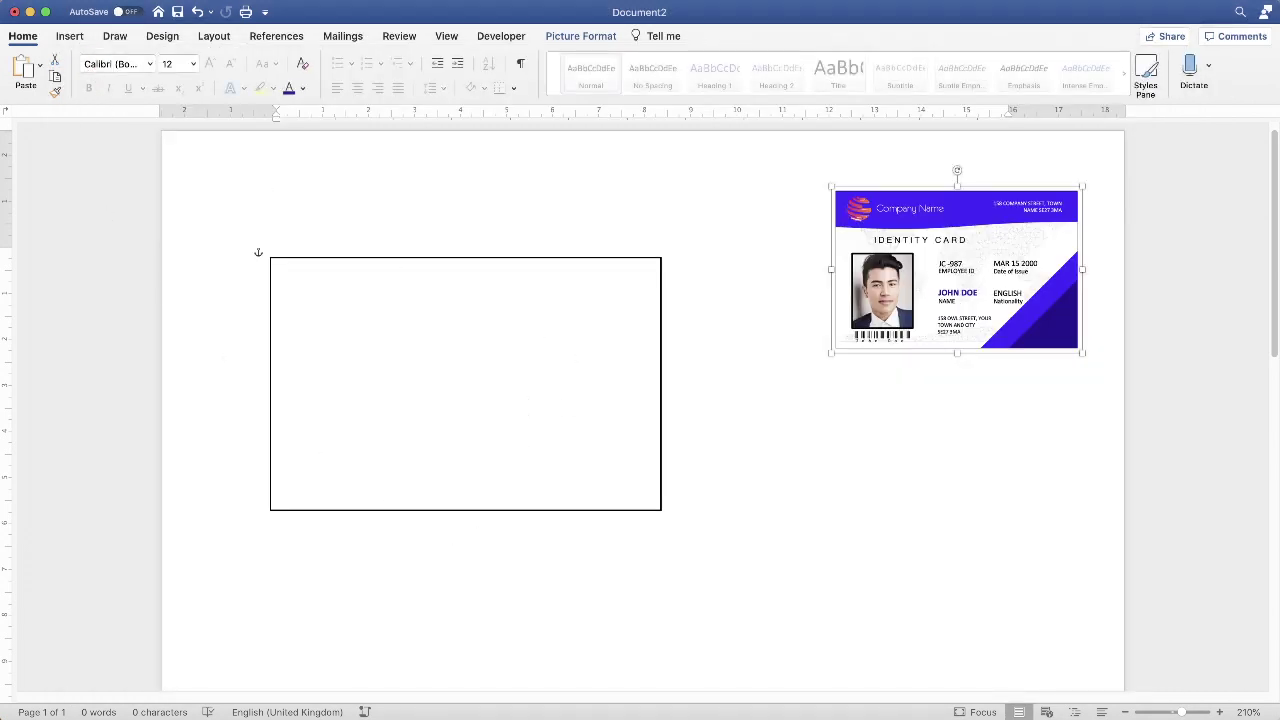
Step: Insert the world map picture triangles-1289379_1280.png from the Downloads folder into the document
{"action": "left_click", "coordinate": [69, 36]}
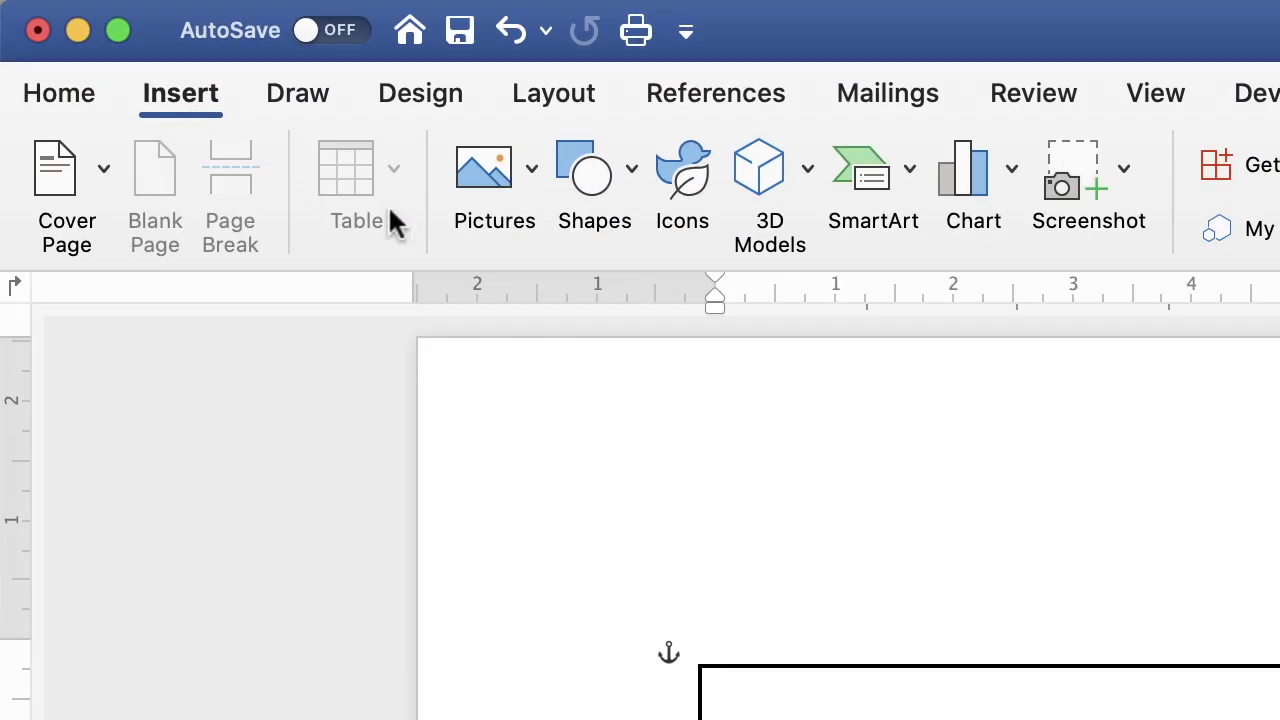
{"action": "left_click", "coordinate": [526, 180]}
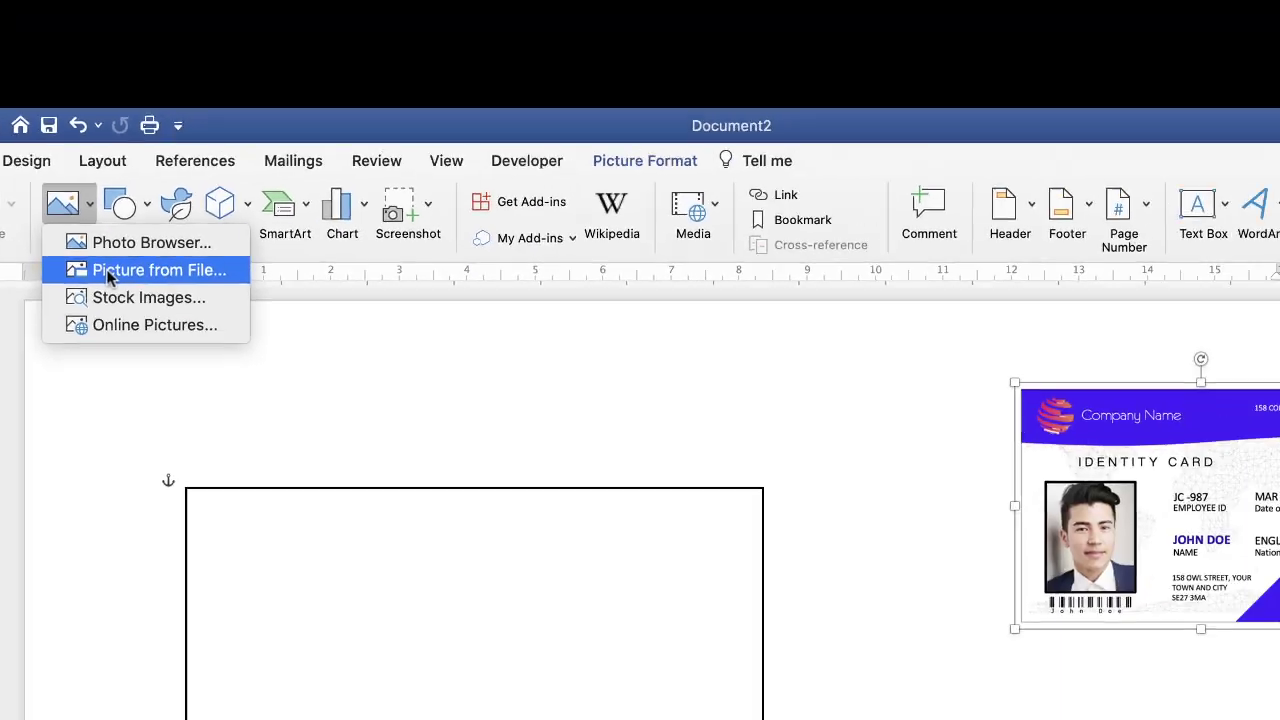
{"action": "left_click", "coordinate": [33, 268]}
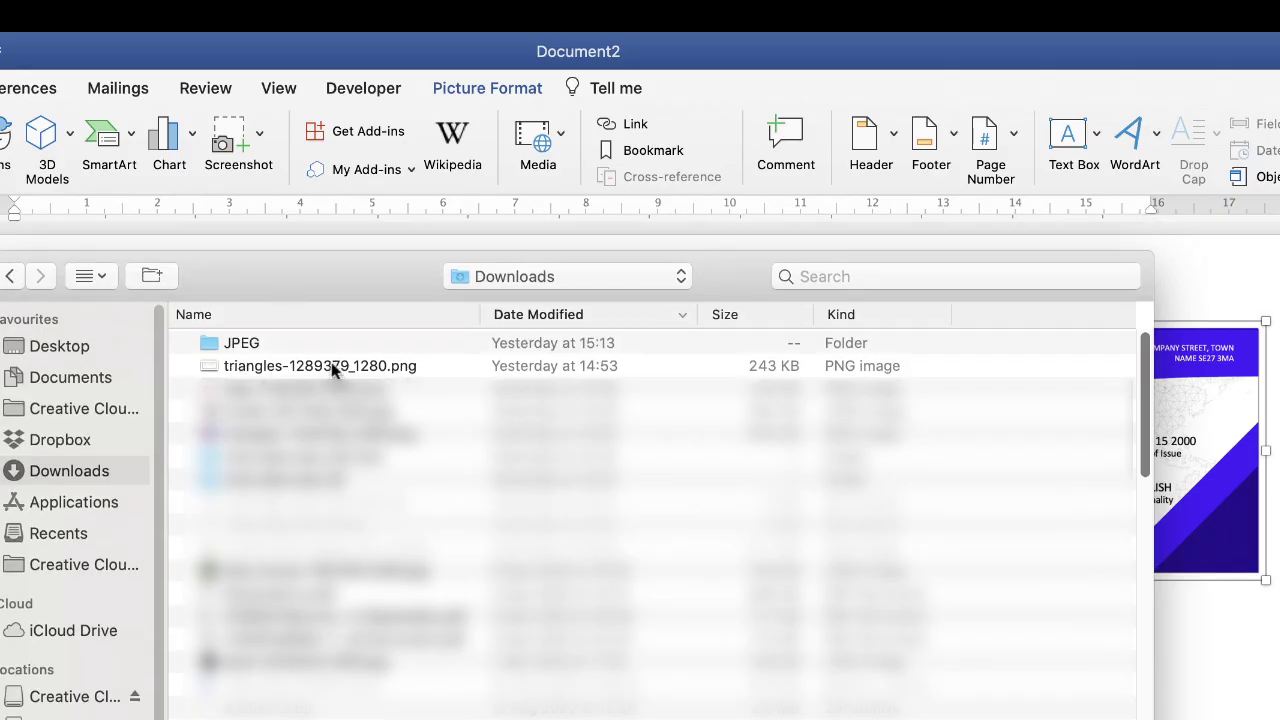
{"action": "left_click", "coordinate": [430, 368]}
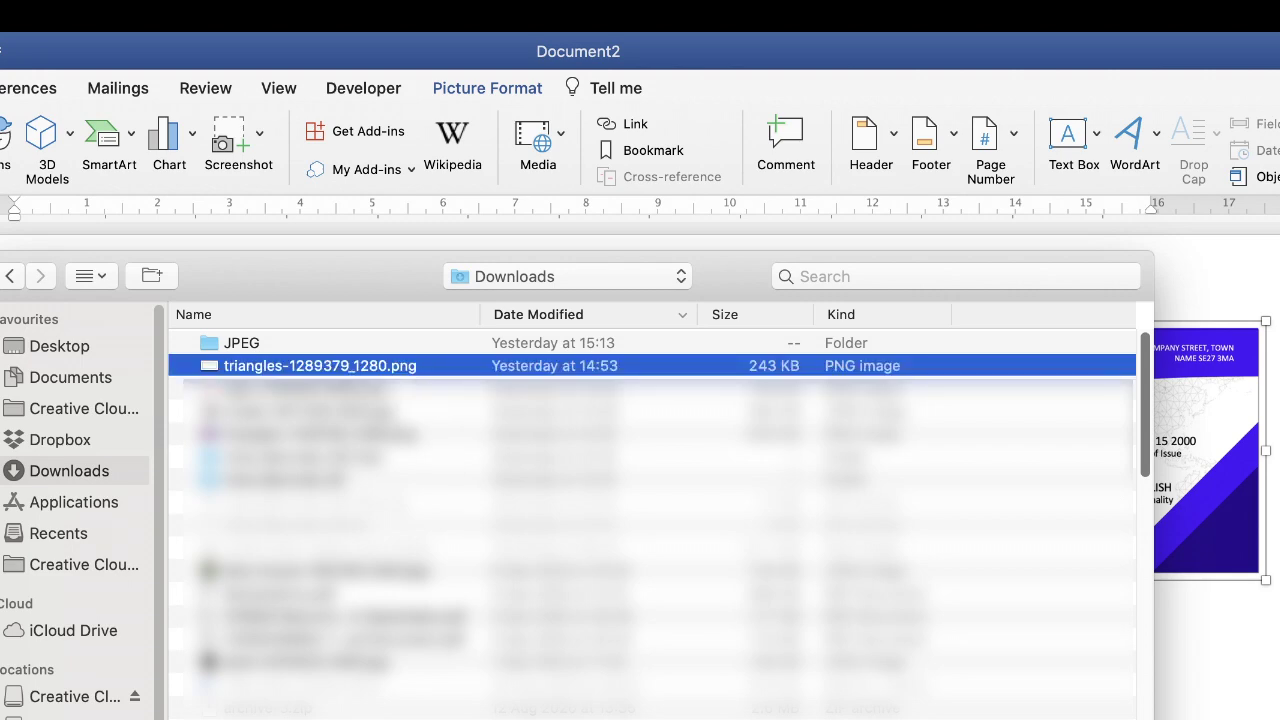
{"action": "key", "text": "Return"}
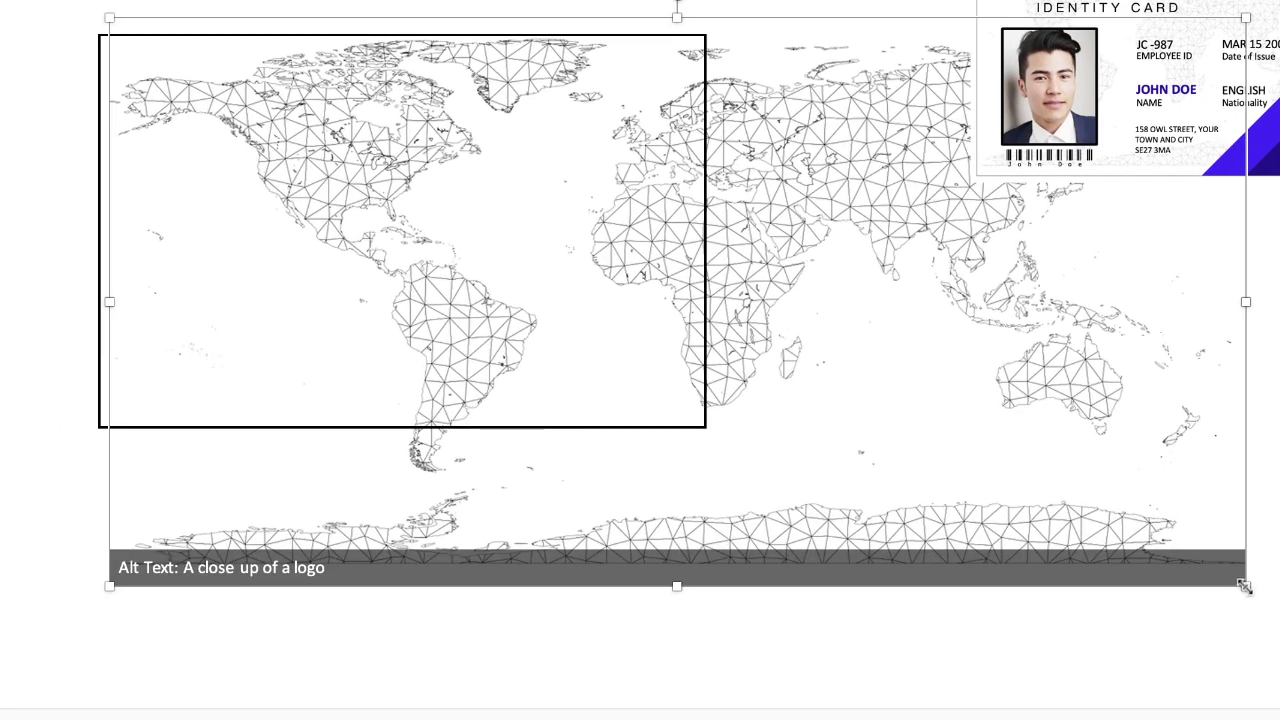
Step: Shrink the world map picture to roughly the card outline's height and set the outline's text wrapping to In Front of Text
{"action": "left_click_drag", "start_coordinate": [1244, 587], "coordinate": [773, 408]}
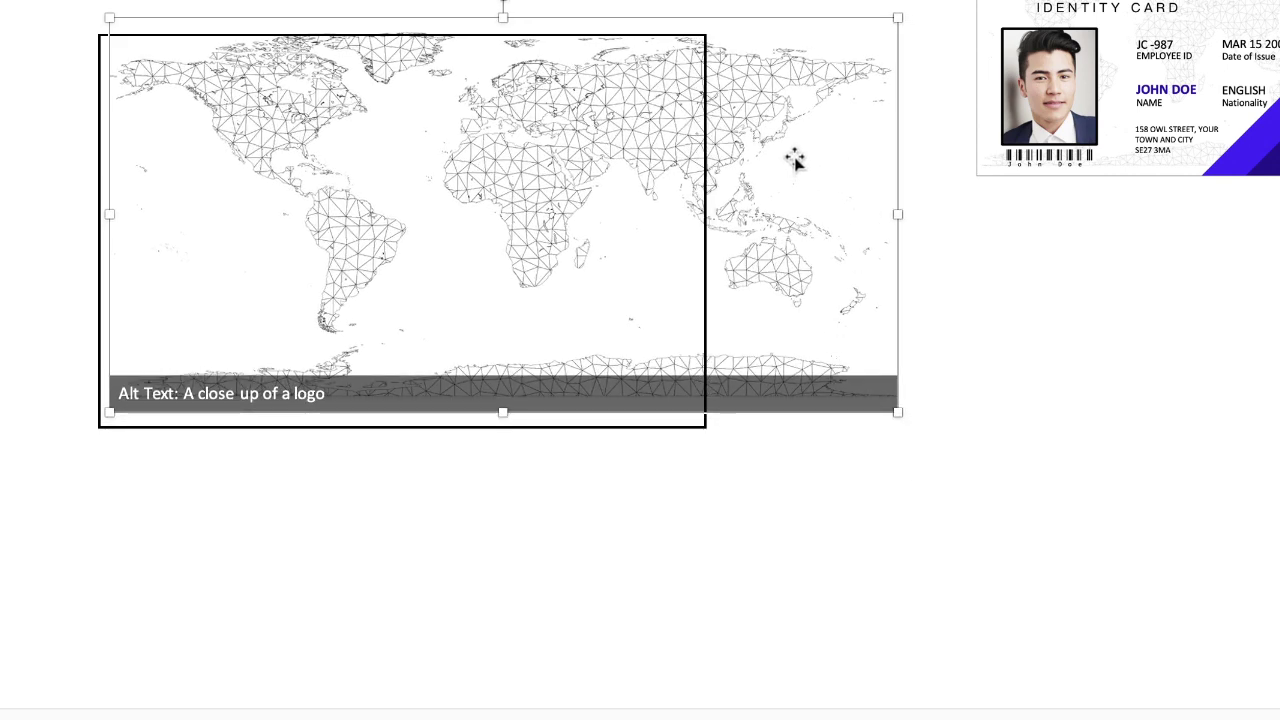
{"action": "left_click_drag", "start_coordinate": [800, 163], "coordinate": [770, 167]}
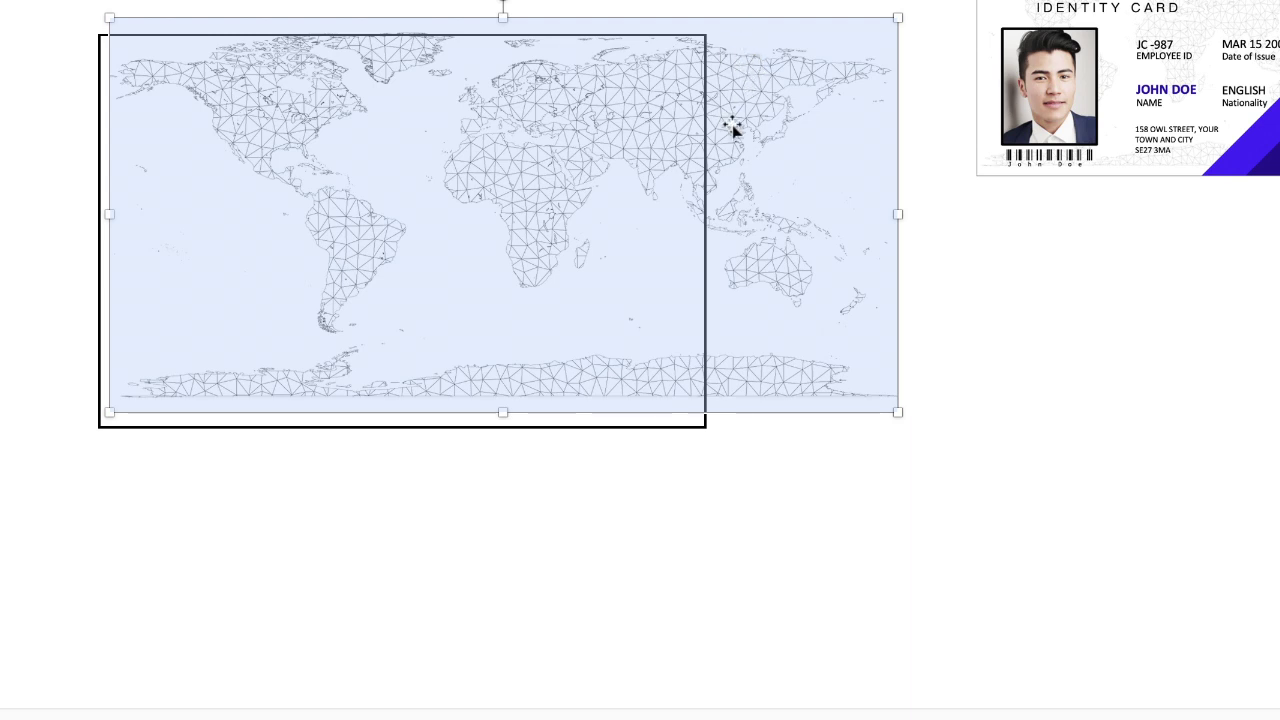
{"action": "right_click", "coordinate": [600, 164]}
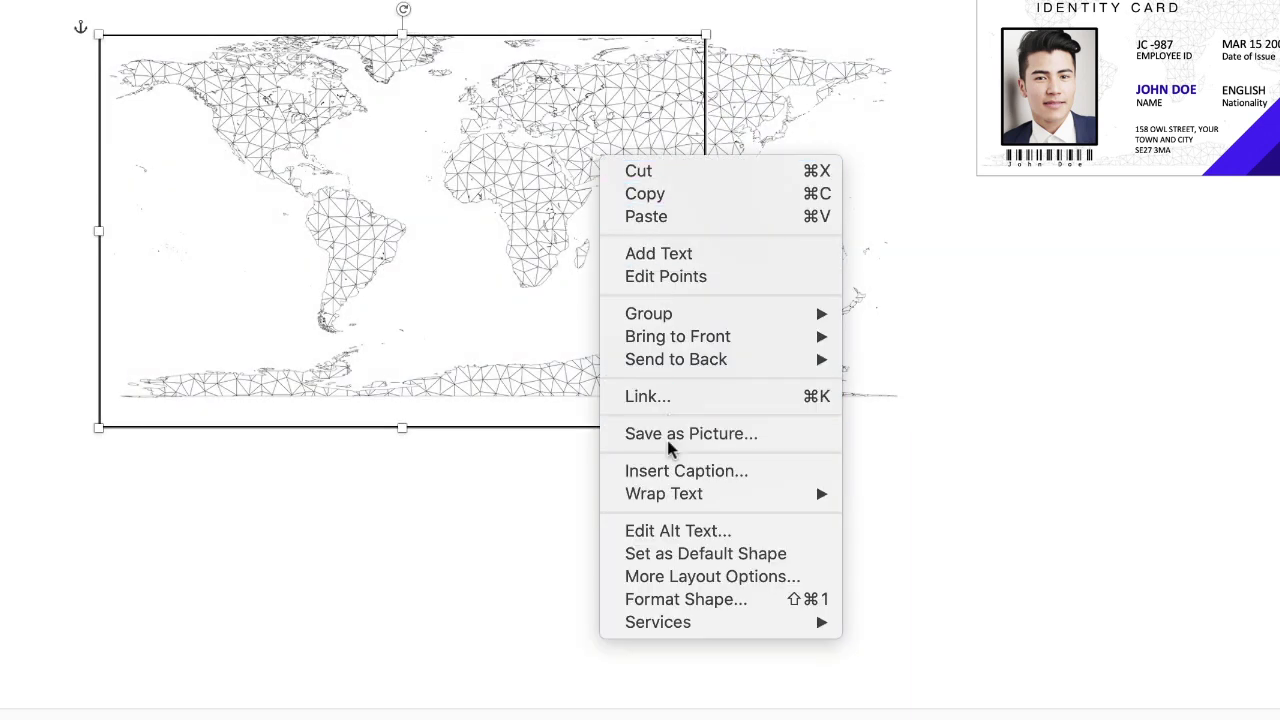
{"action": "mouse_move", "coordinate": [655, 500]}
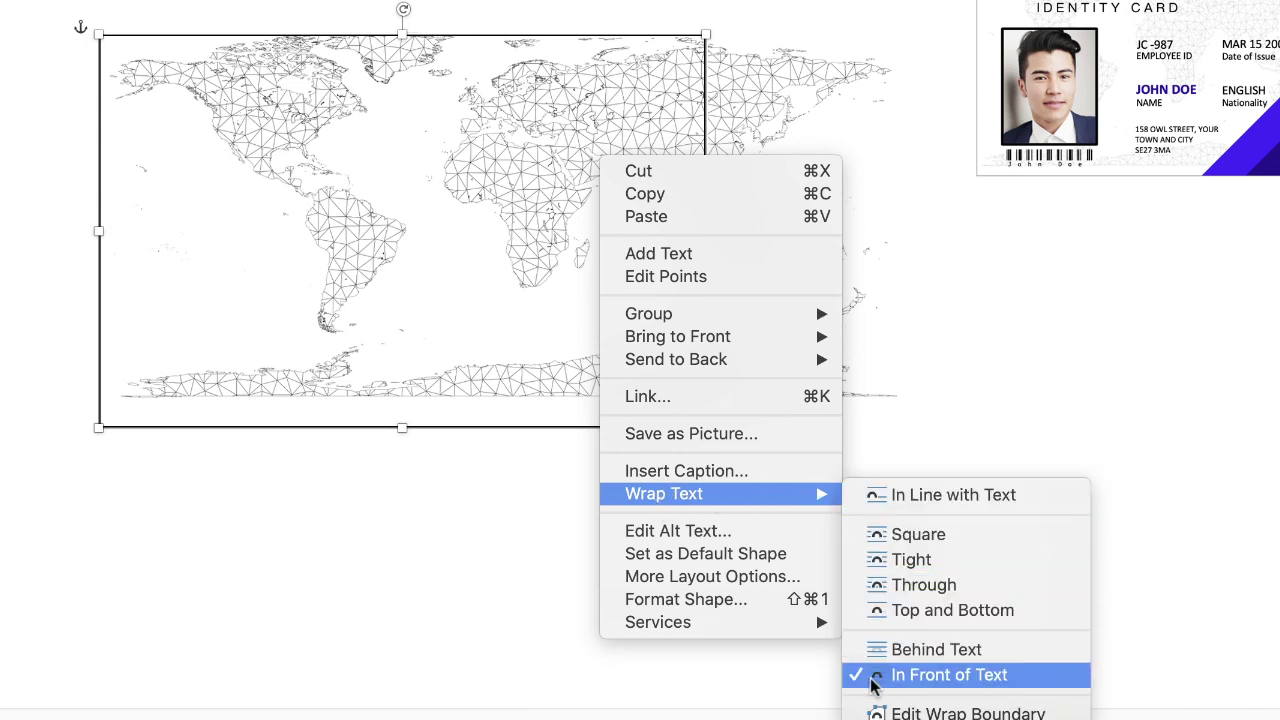
{"action": "left_click", "coordinate": [930, 675]}
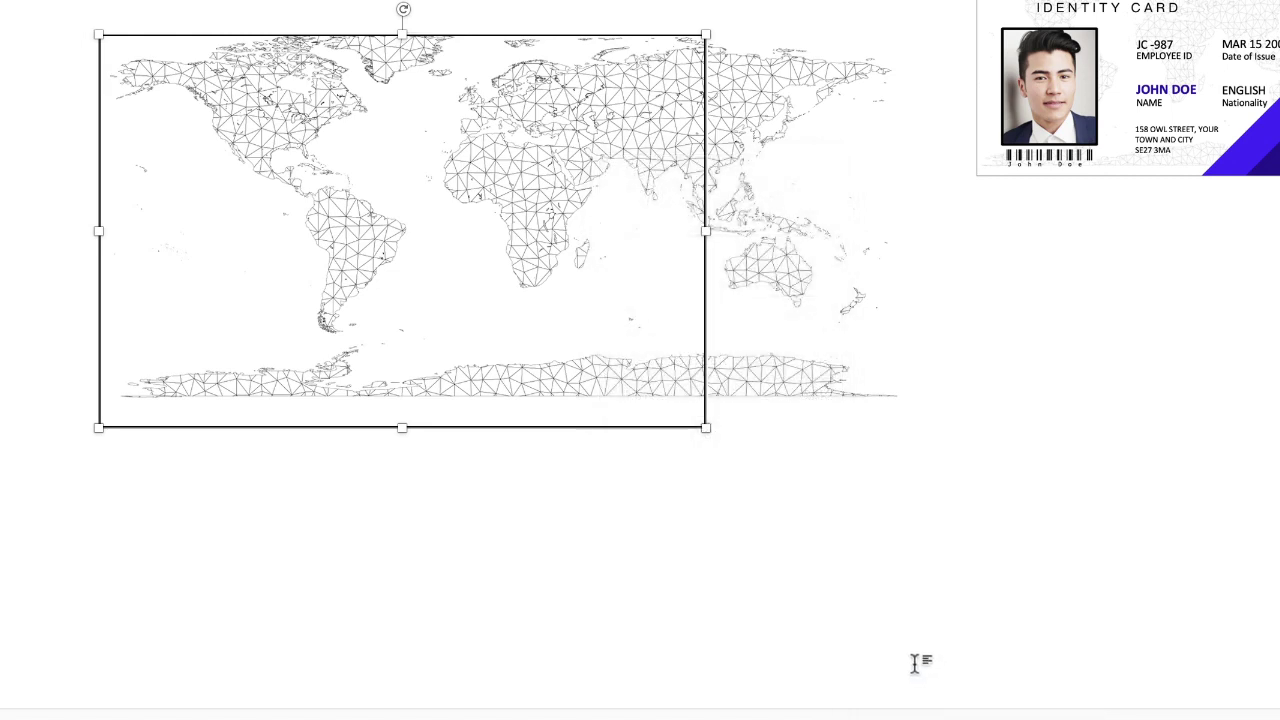
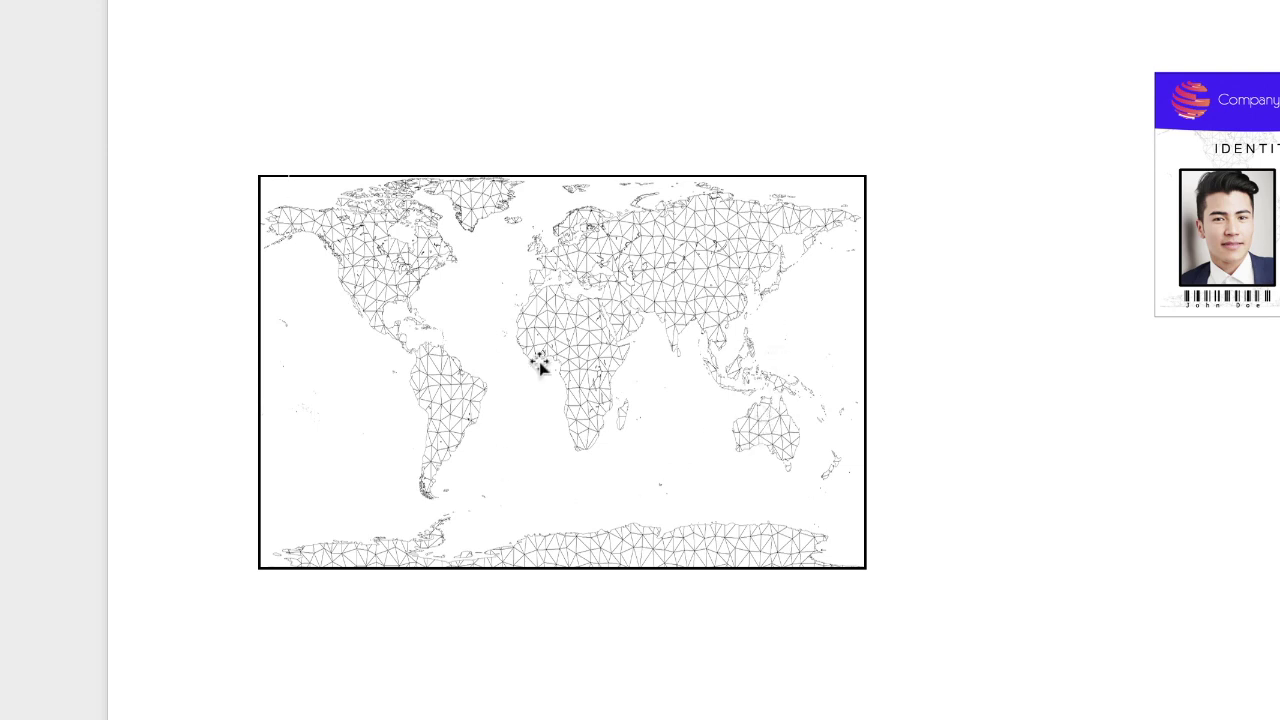
Step: Send the world map picture to the back, behind the card outline
{"action": "left_click", "coordinate": [663, 478]}
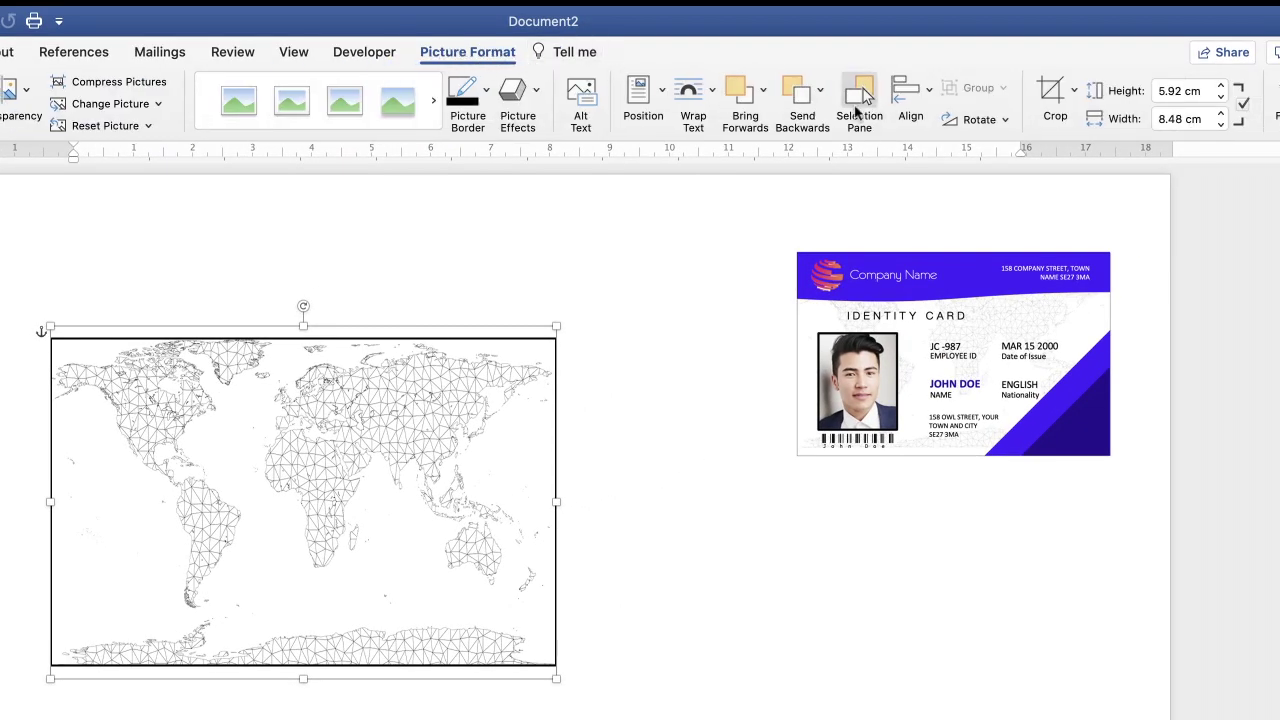
{"action": "left_click", "coordinate": [820, 90]}
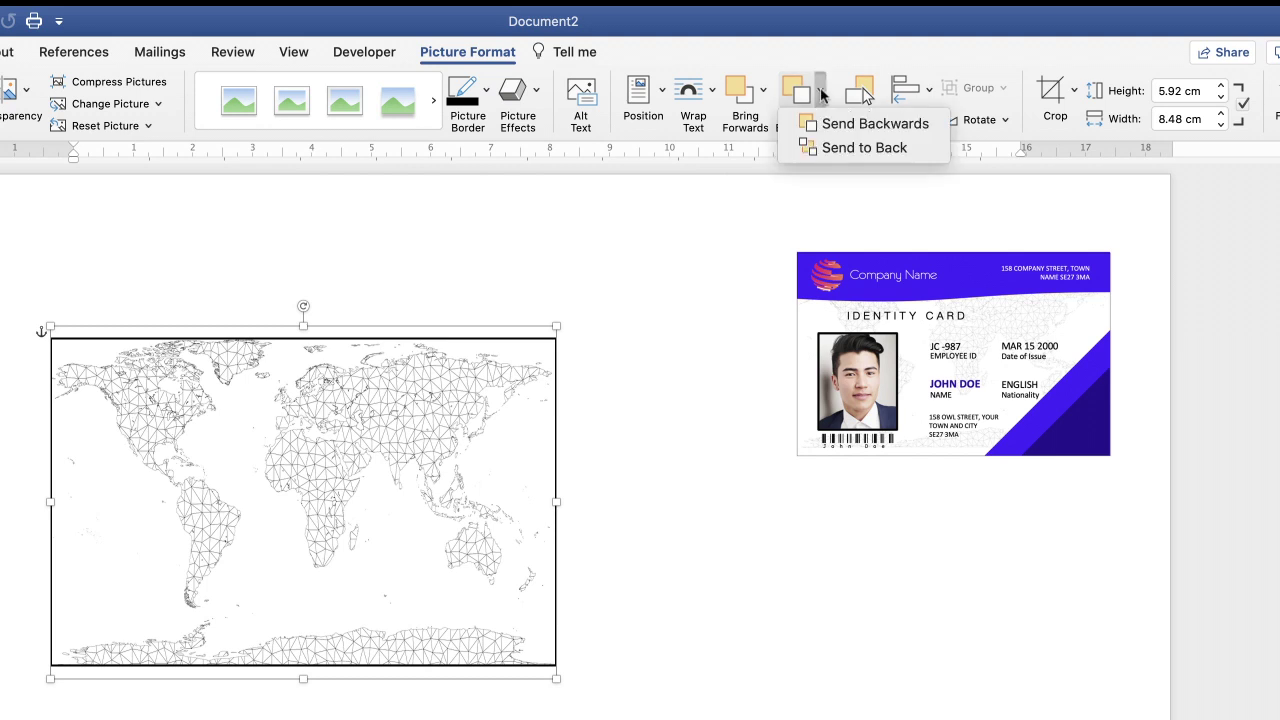
{"action": "left_click", "coordinate": [884, 148]}
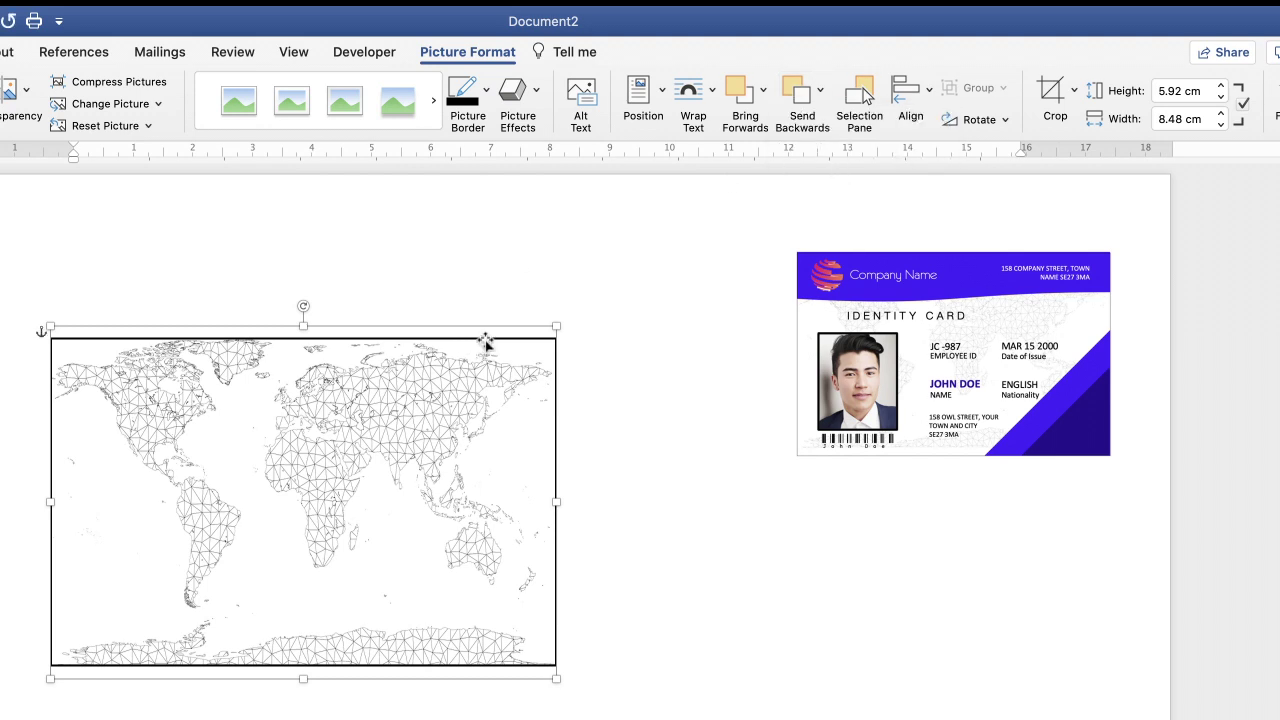
{"action": "left_click", "coordinate": [575, 408]}
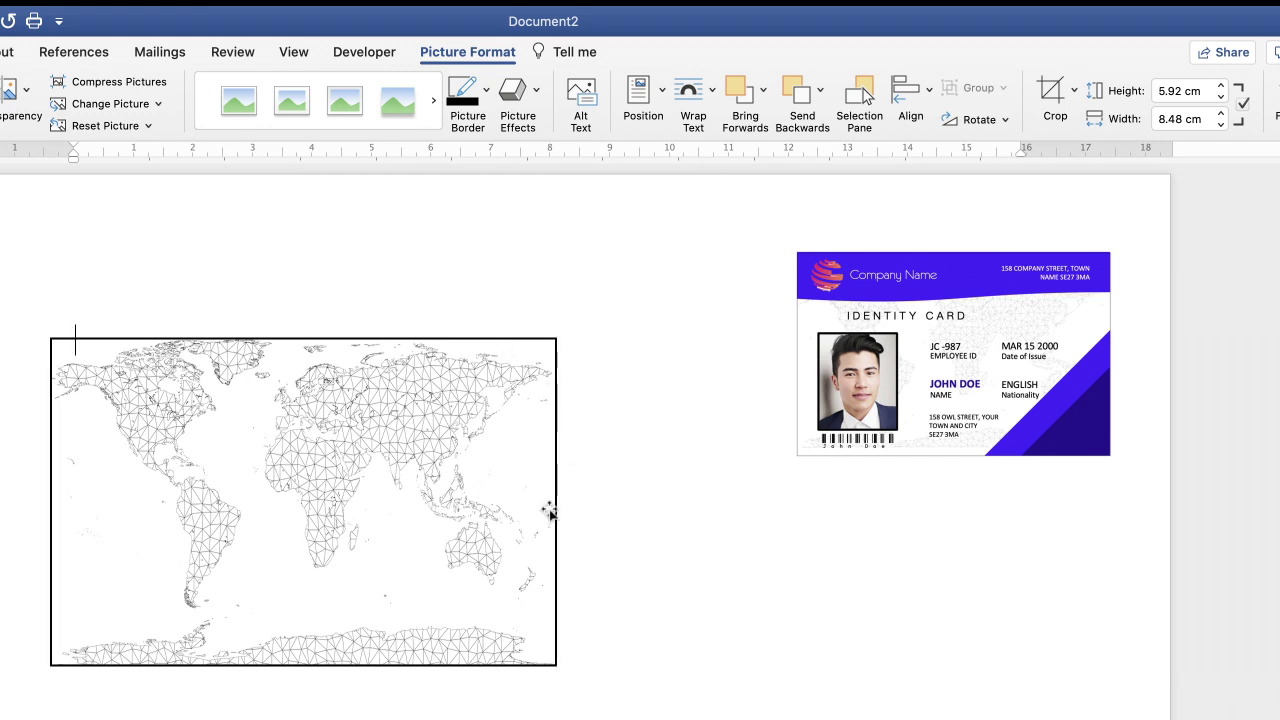
Step: Move the card outline off the world map and align it back over the map
{"action": "left_click", "coordinate": [556, 508]}
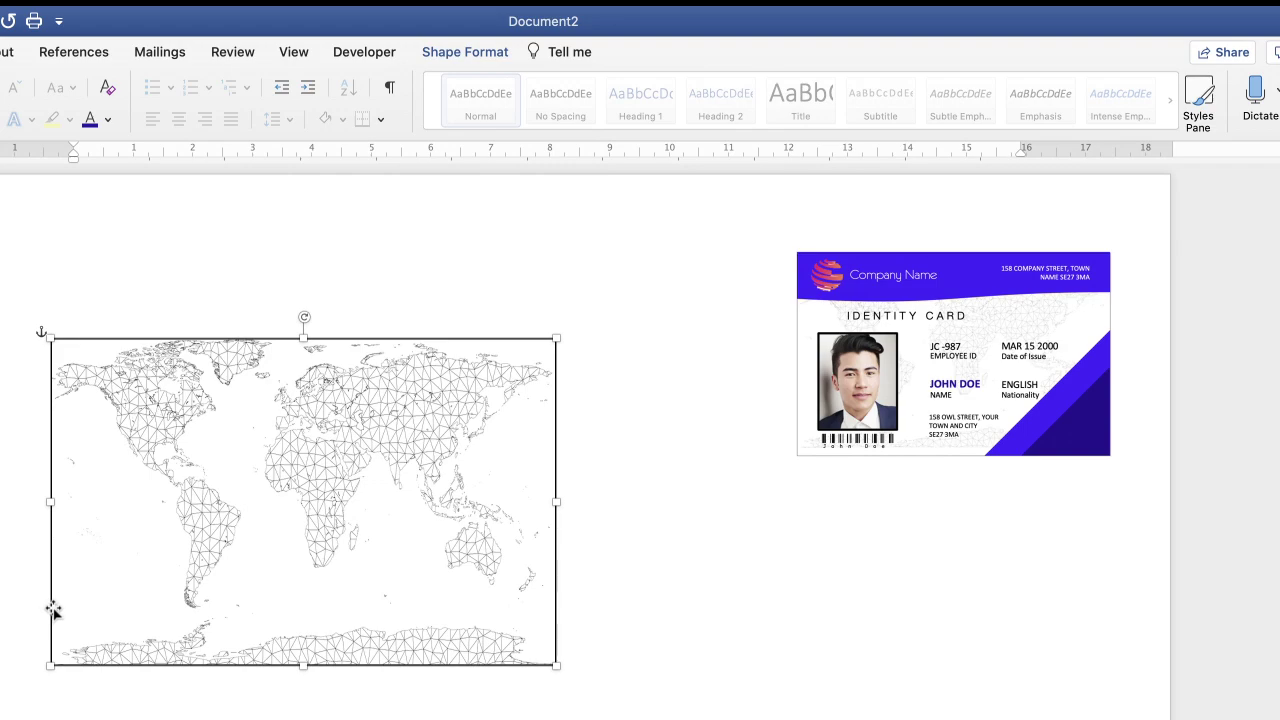
{"action": "left_click_drag", "start_coordinate": [47, 607], "coordinate": [592, 719]}
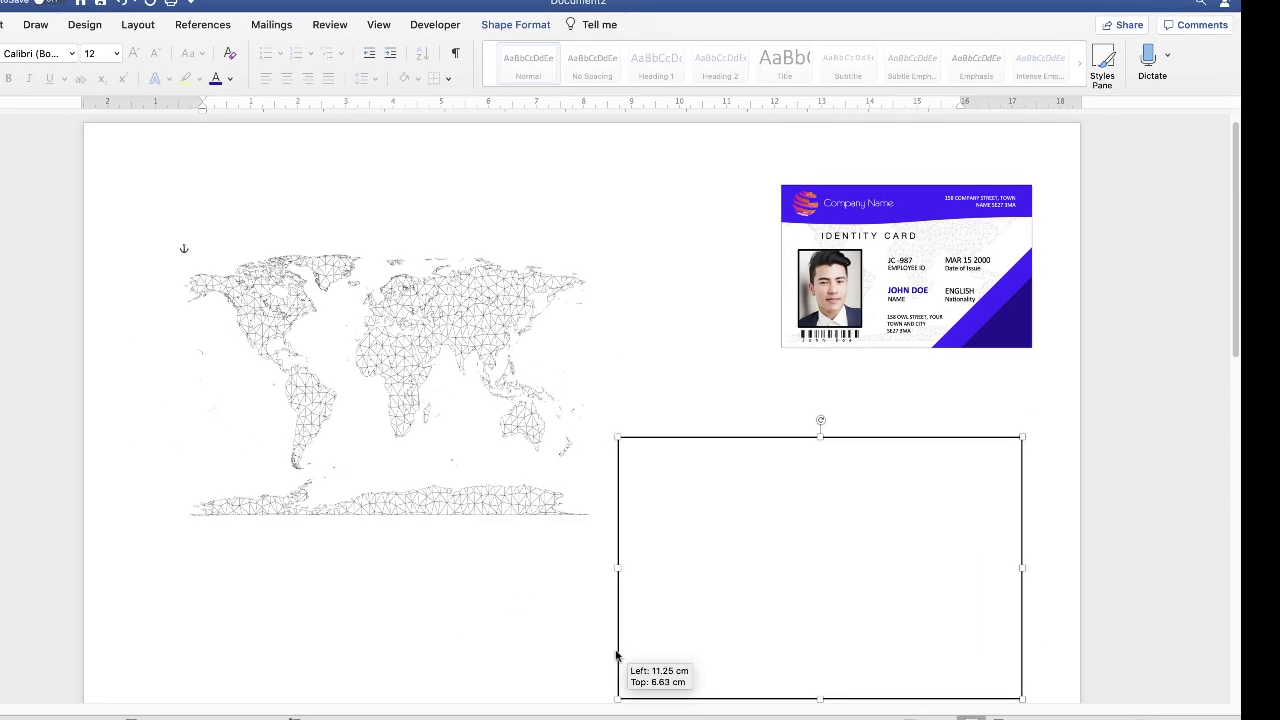
{"action": "left_click_drag", "start_coordinate": [616, 655], "coordinate": [616, 652]}
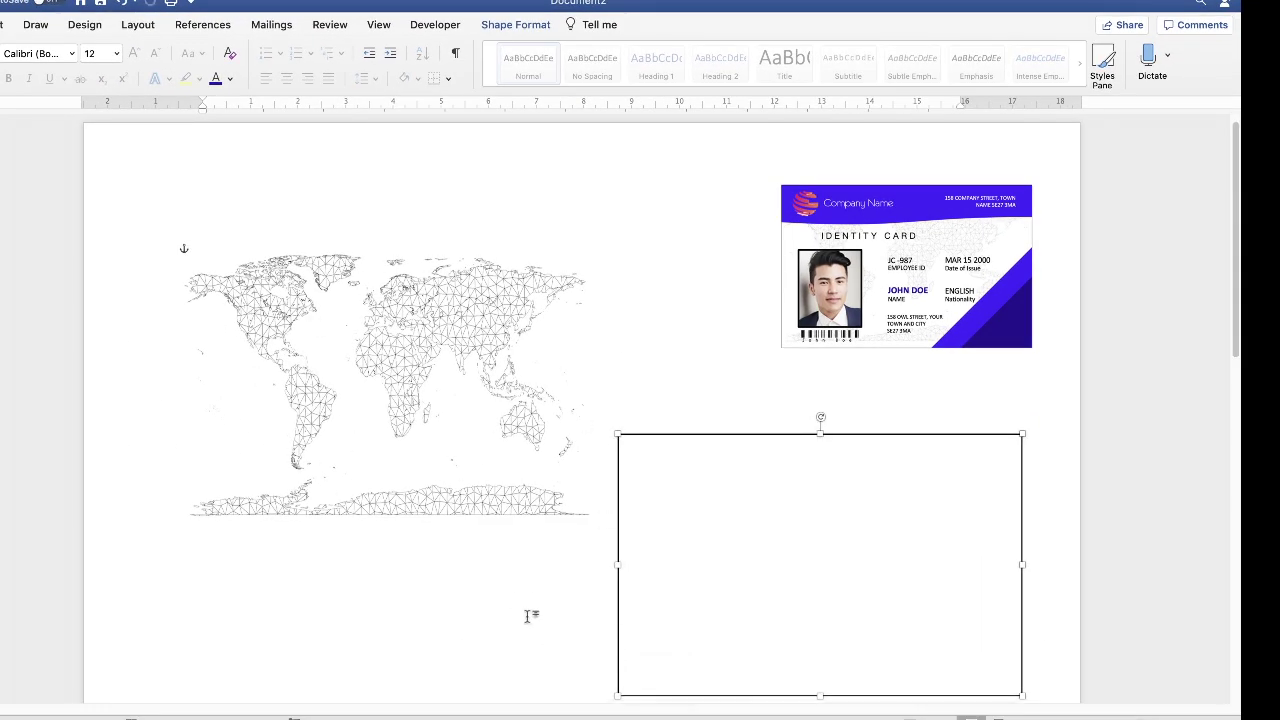
{"action": "left_click_drag", "start_coordinate": [619, 651], "coordinate": [183, 472]}
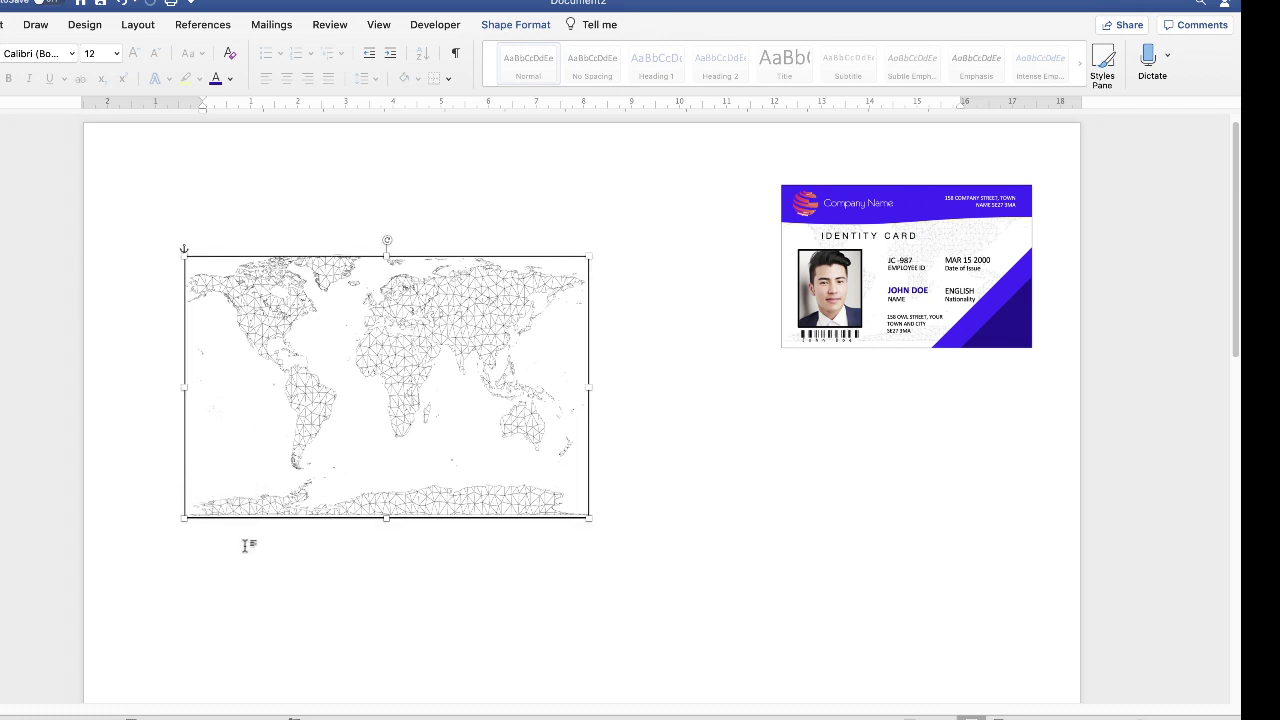
{"action": "left_click_drag", "start_coordinate": [268, 507], "coordinate": [266, 505]}
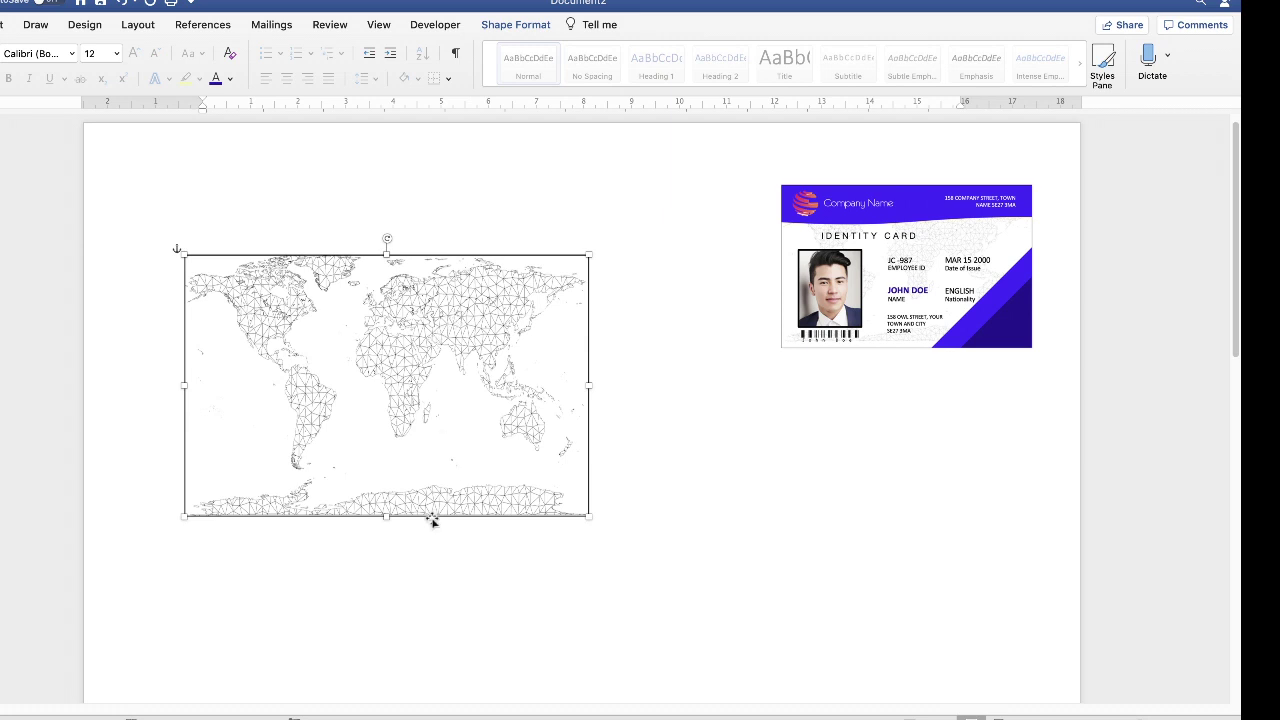
Step: Move the card outline off the world map into the empty area below the sample card
{"action": "left_click", "coordinate": [703, 366]}
{"action": "left_click", "coordinate": [514, 393]}
{"action": "left_click", "coordinate": [630, 378]}
{"action": "left_click", "coordinate": [507, 357]}
{"action": "left_click_drag", "start_coordinate": [355, 517], "coordinate": [789, 680]}
Step: Fade the world map picture by trying the fourth transparency preset and settling on the fifth
{"action": "left_click", "coordinate": [408, 336]}
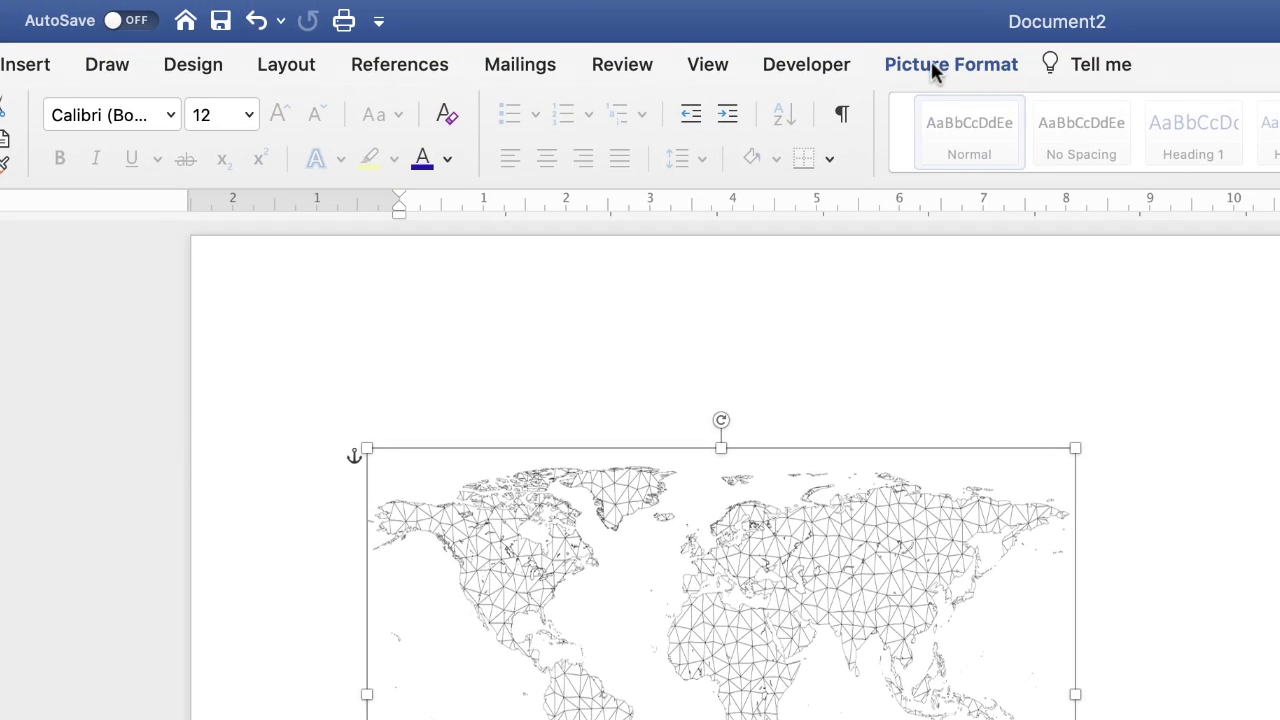
{"action": "left_click", "coordinate": [931, 63]}
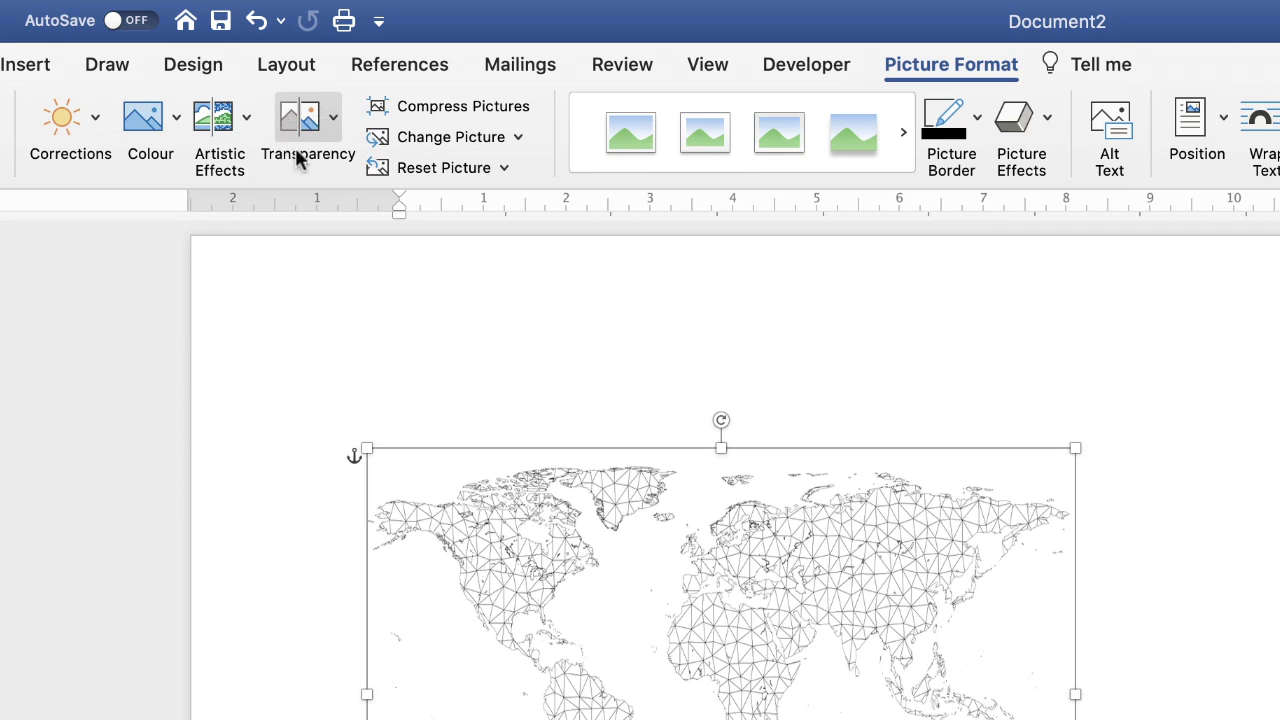
{"action": "left_click", "coordinate": [334, 116]}
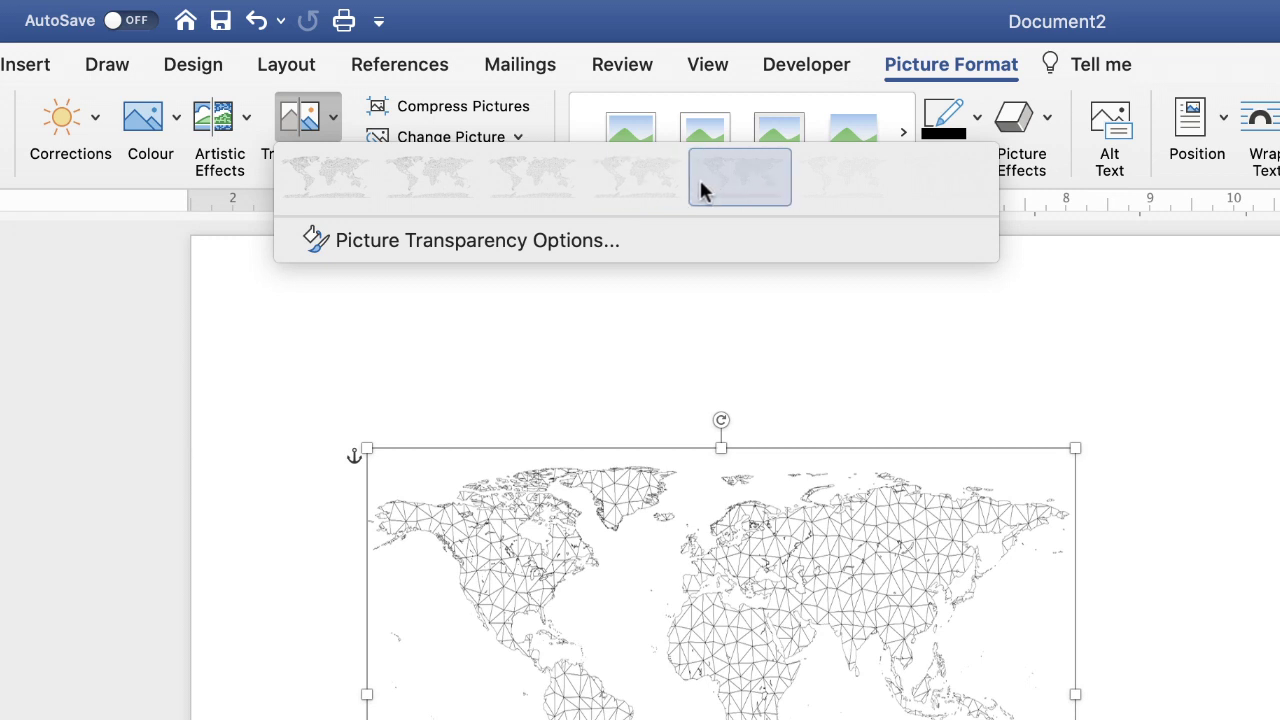
{"action": "left_click", "coordinate": [648, 176]}
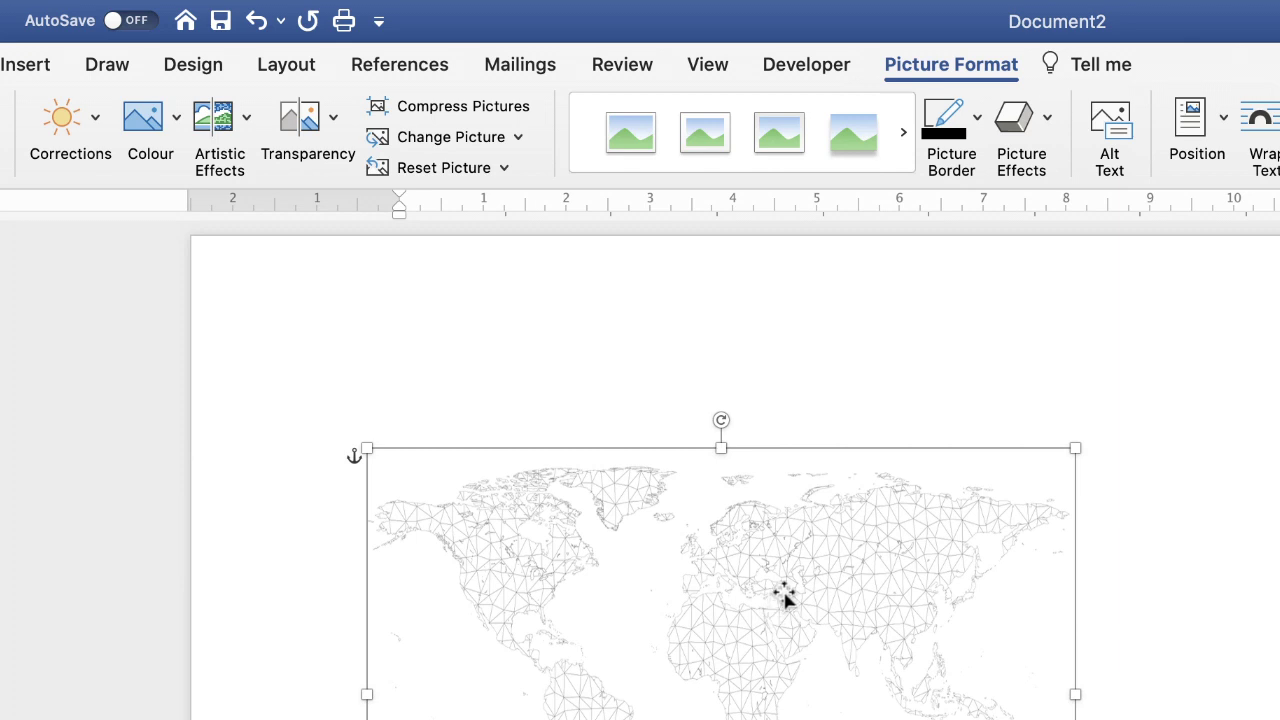
{"action": "left_click", "coordinate": [337, 118]}
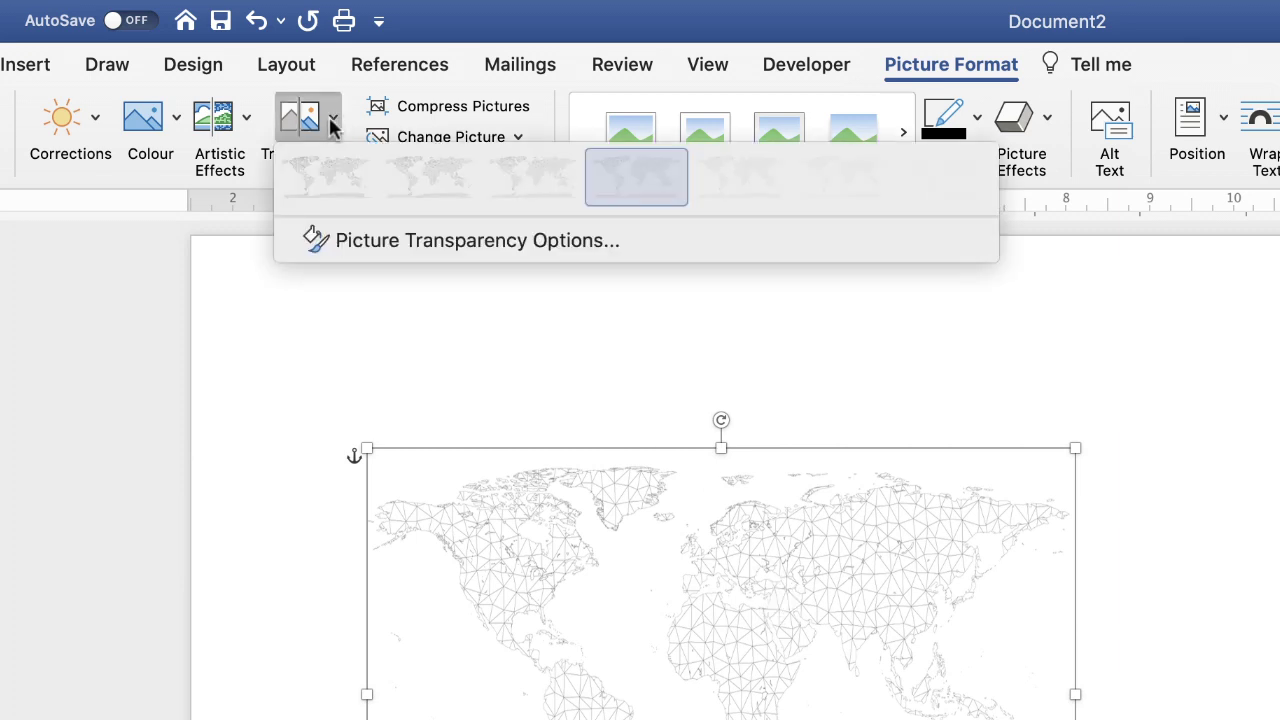
{"action": "left_click", "coordinate": [731, 189]}
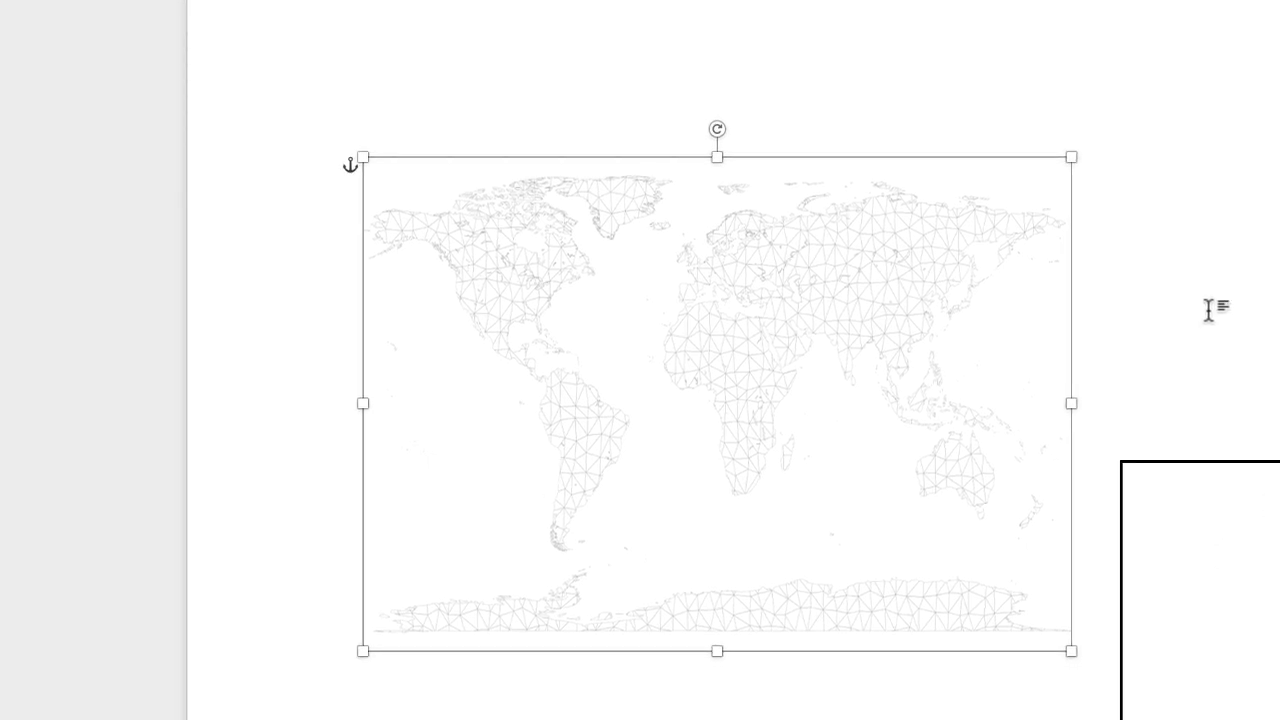
Step: Move the card outline back over the faded world map so that it frames the picture
{"action": "left_click", "coordinate": [398, 177]}
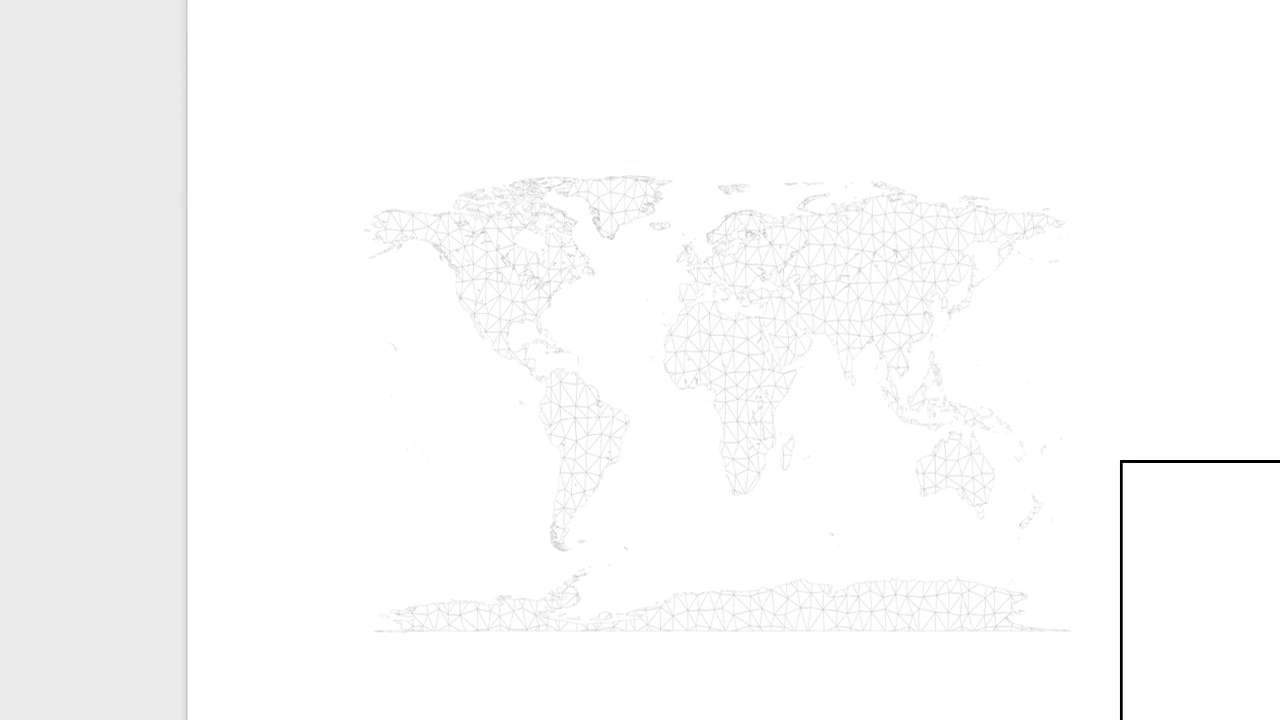
{"action": "mouse_move", "coordinate": [559, 620]}
{"action": "left_mouse_down"}
{"action": "mouse_move", "coordinate": [500, 600]}
{"action": "mouse_move", "coordinate": [571, 617]}
{"action": "mouse_move", "coordinate": [568, 631]}
{"action": "left_mouse_up"}
{"action": "key", "text": "Escape"}
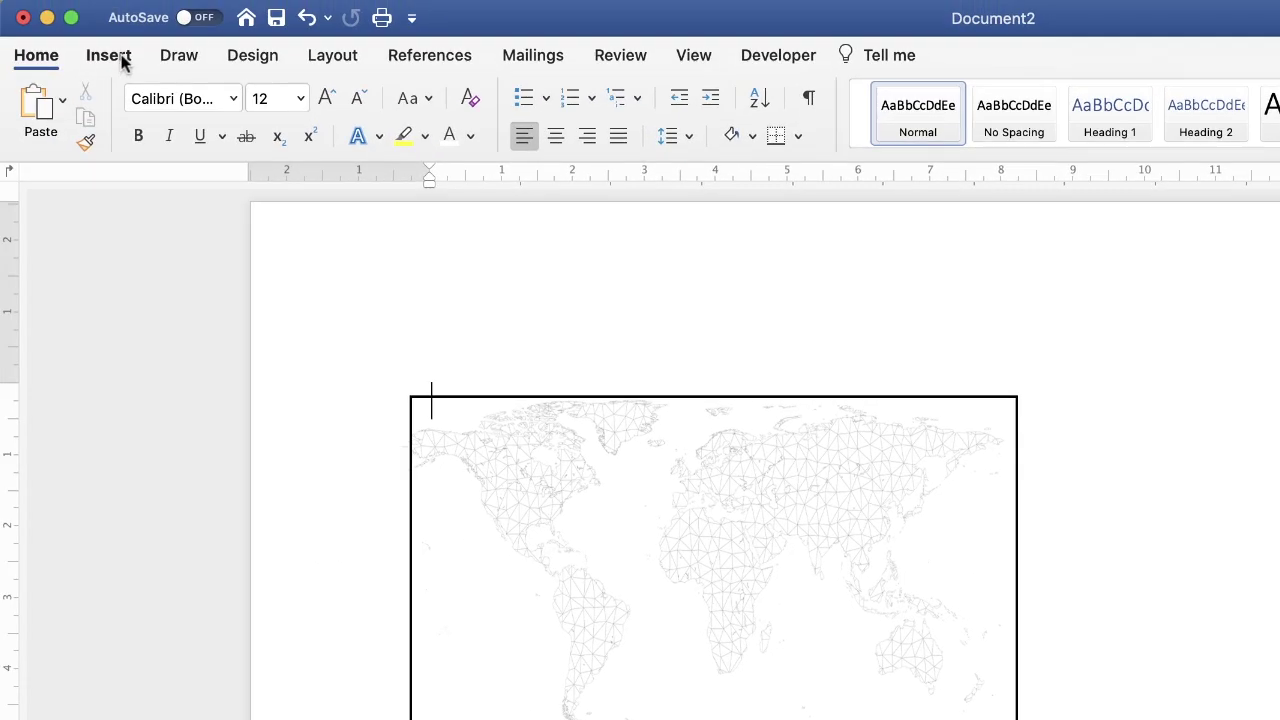
Step: Draw a flowchart Document shape across the full width of the card's upper edge, about 1.5 cm high
{"action": "left_click", "coordinate": [112, 55]}
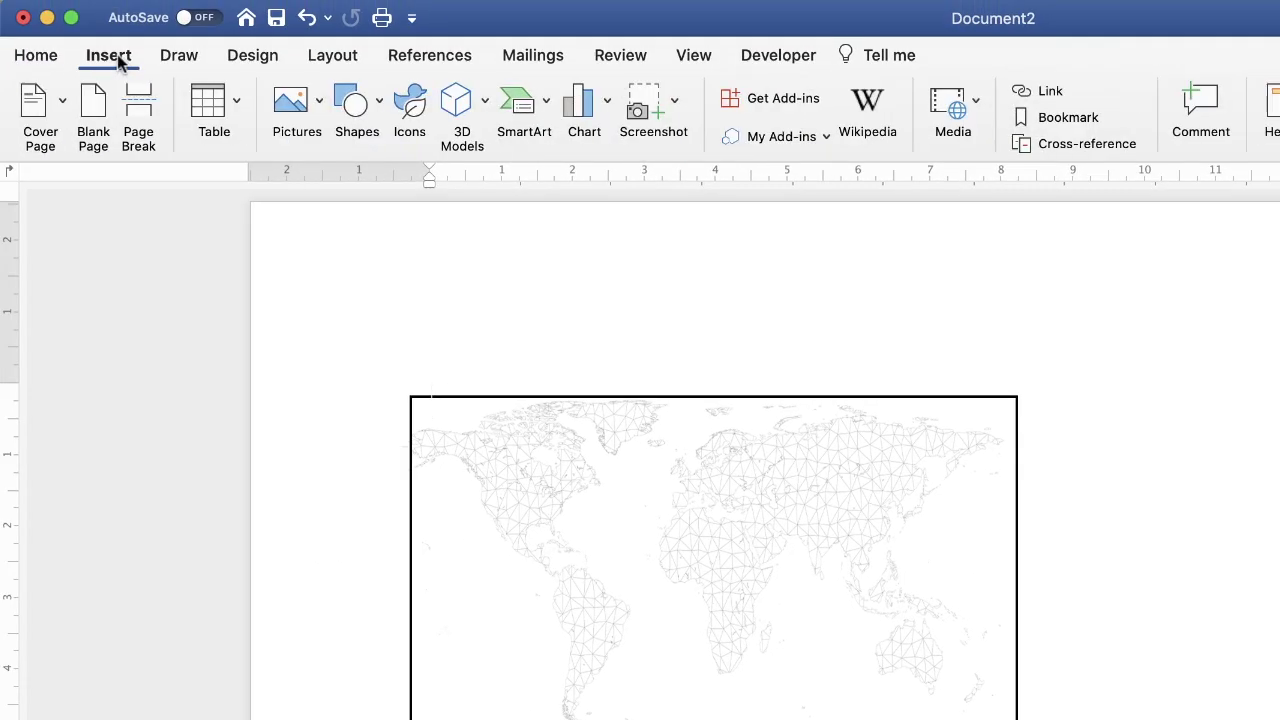
{"action": "left_click", "coordinate": [382, 106]}
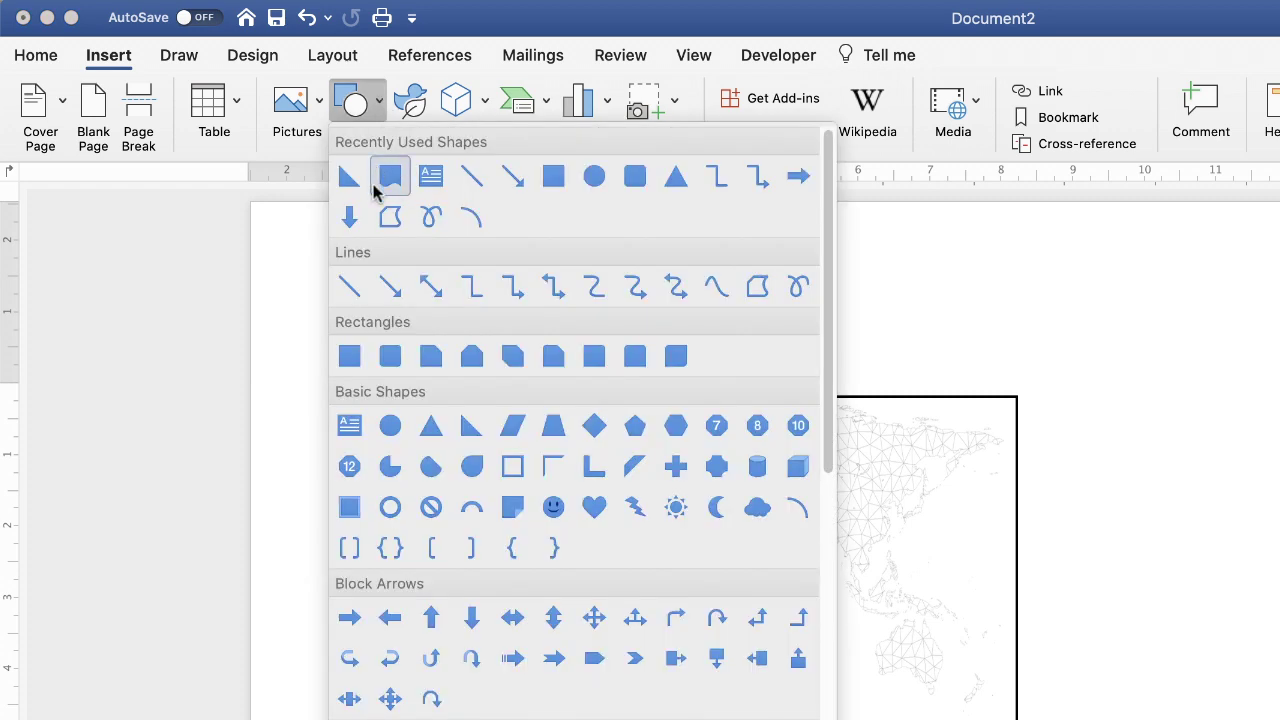
{"action": "left_click_drag", "start_coordinate": [830, 452], "coordinate": [817, 709]}
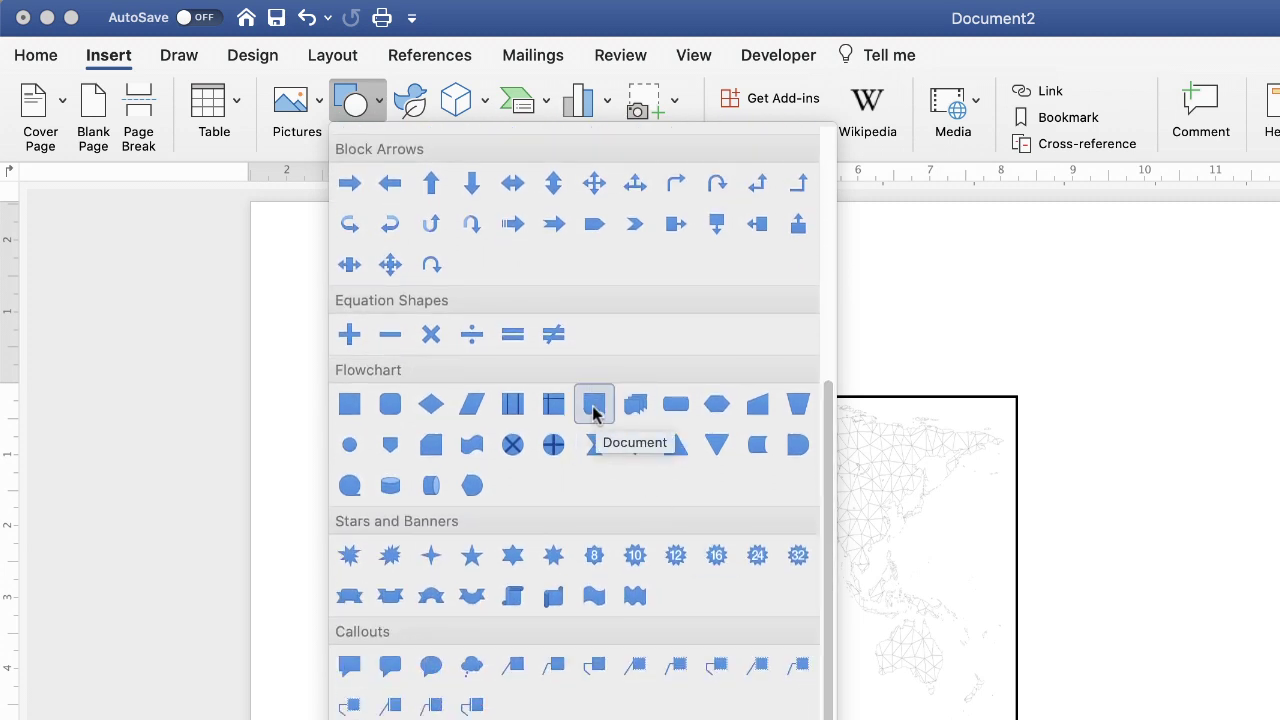
{"action": "left_click", "coordinate": [594, 405]}
{"action": "left_click_drag", "start_coordinate": [411, 398], "coordinate": [1027, 543]}
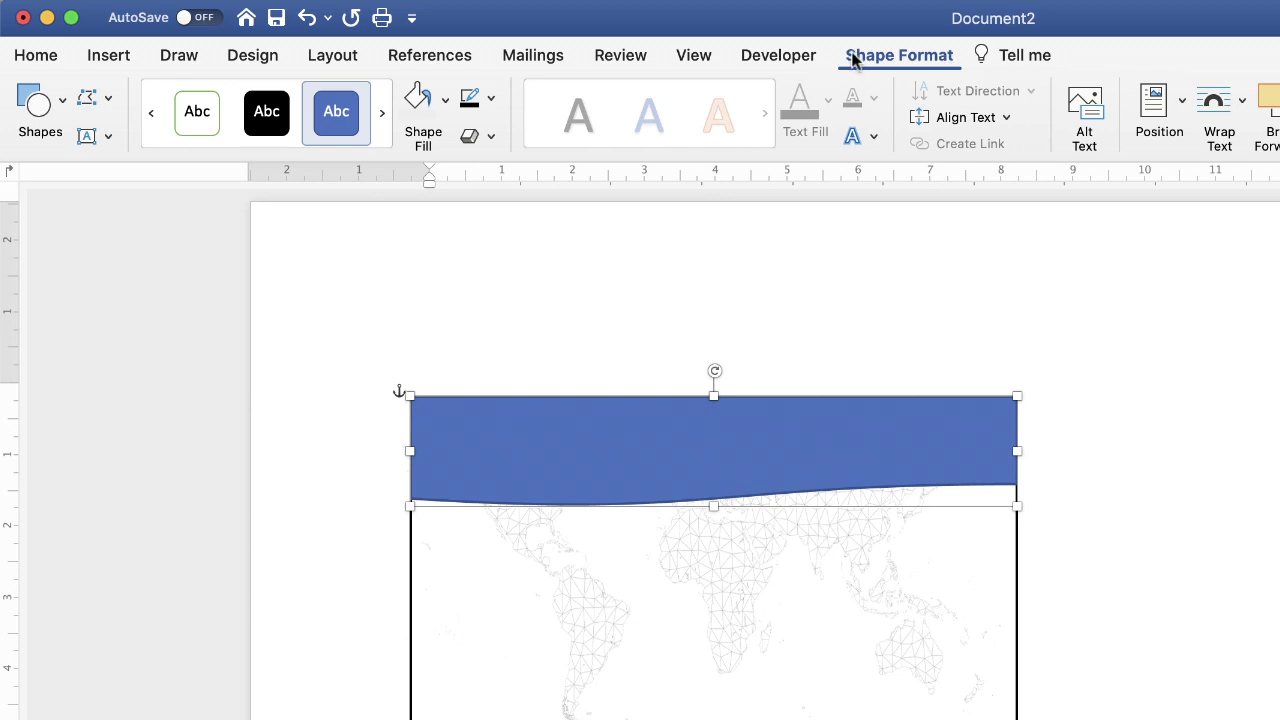
Step: Remove the wavy header shape's outline and fill it with the blue-violet picked from the sample card's header
{"action": "left_click", "coordinate": [492, 100]}
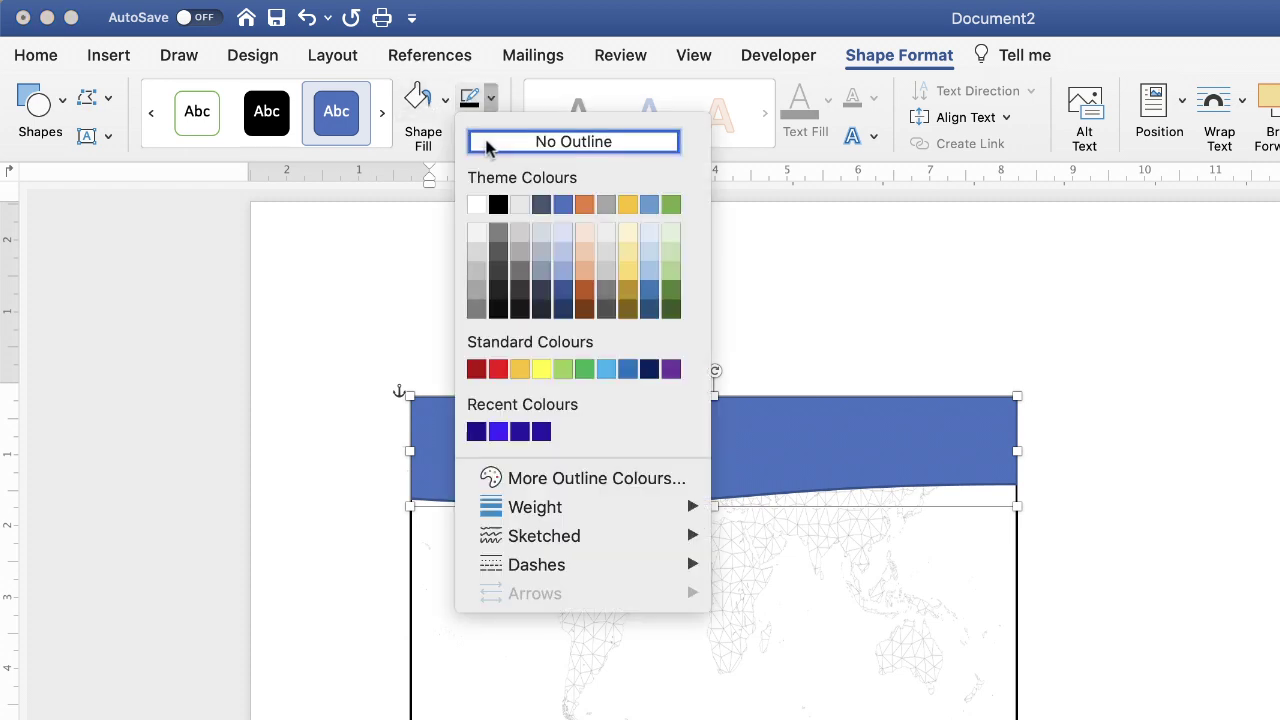
{"action": "left_click", "coordinate": [487, 141]}
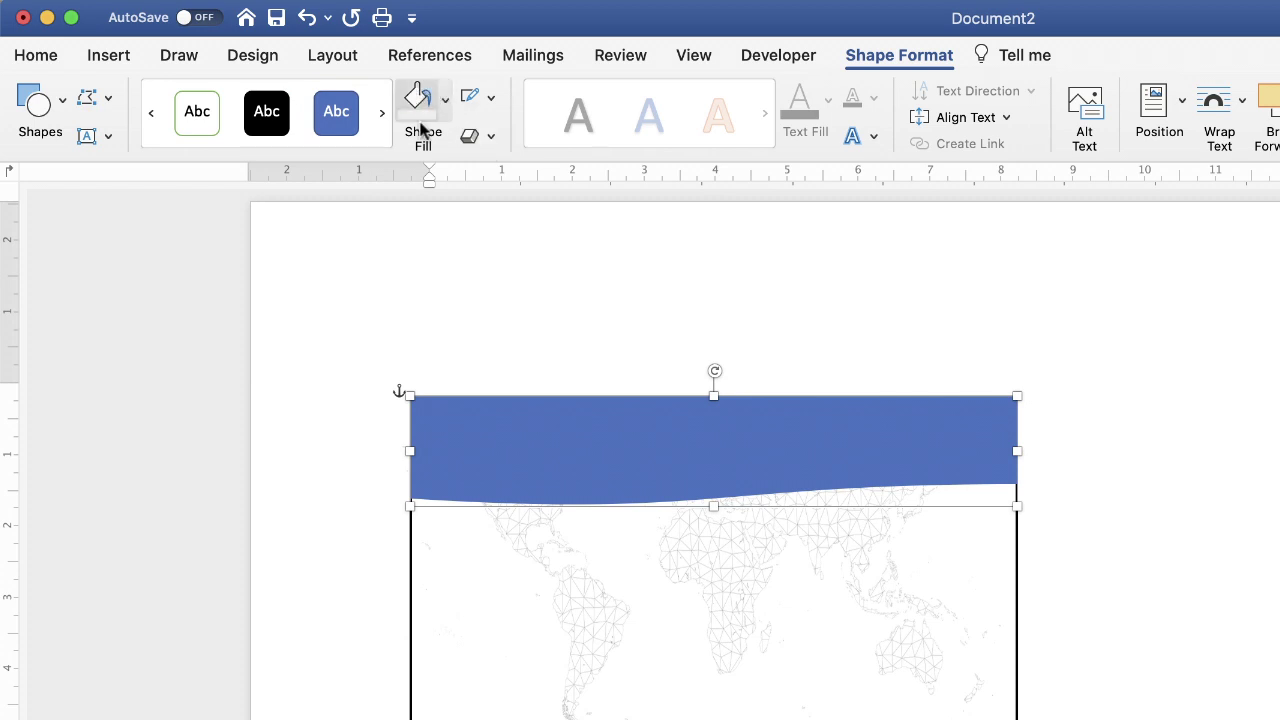
{"action": "left_click", "coordinate": [446, 104]}
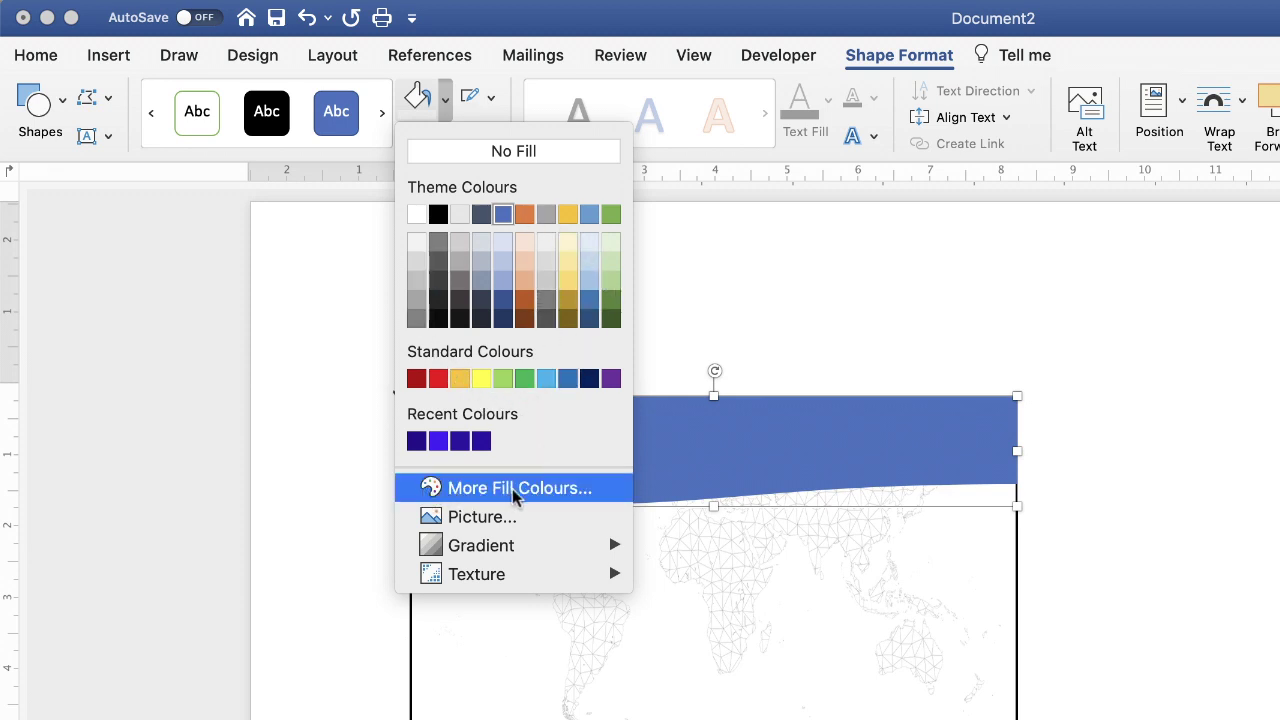
{"action": "left_click", "coordinate": [512, 489]}
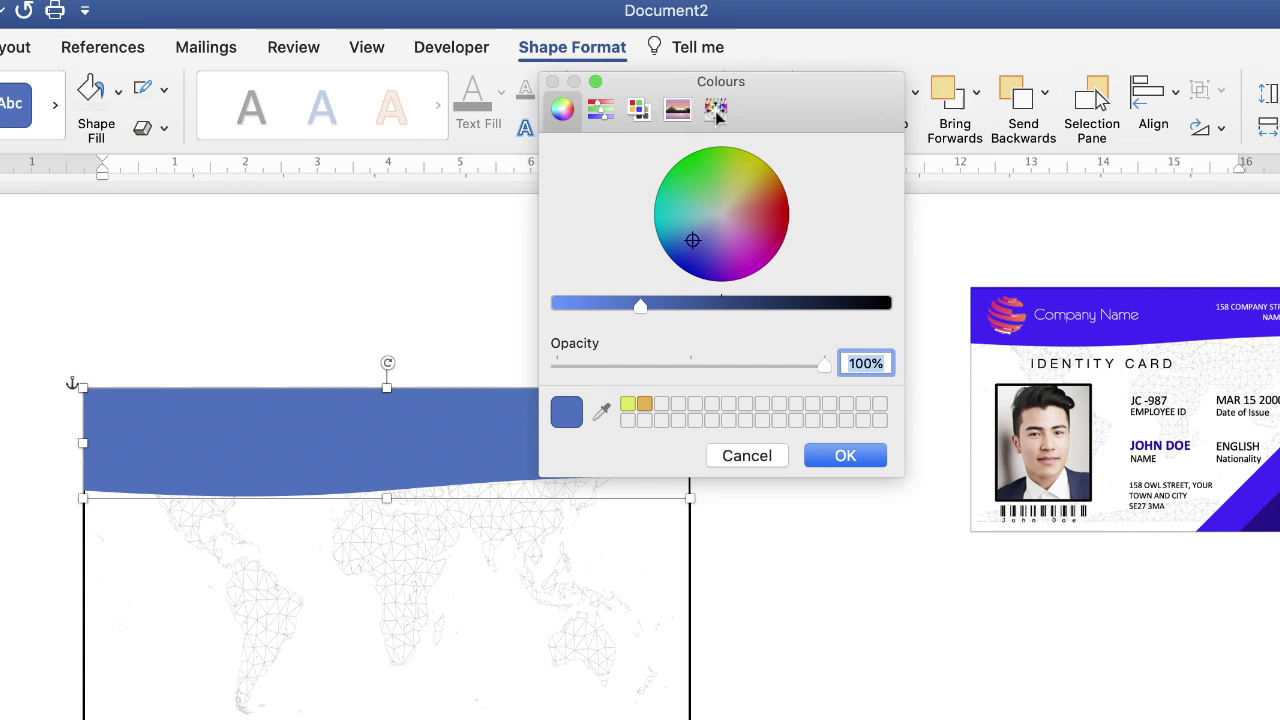
{"action": "left_click", "coordinate": [601, 418]}
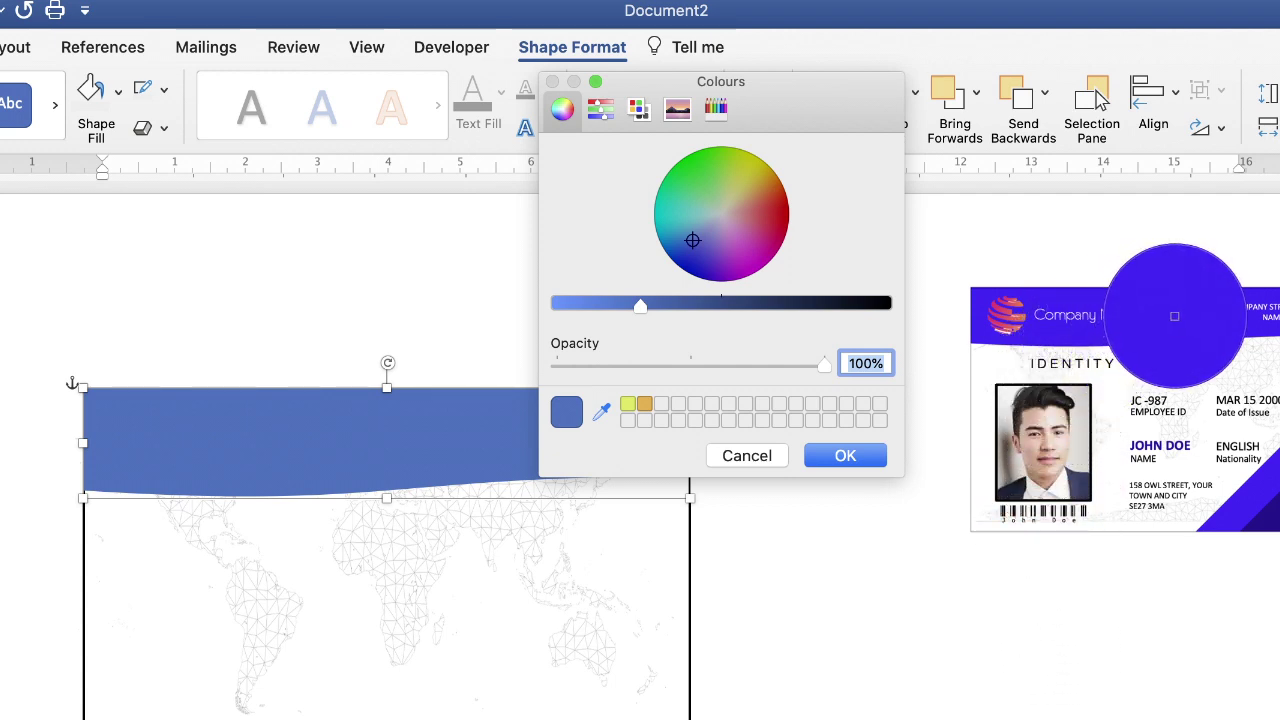
{"action": "left_click", "coordinate": [1165, 314]}
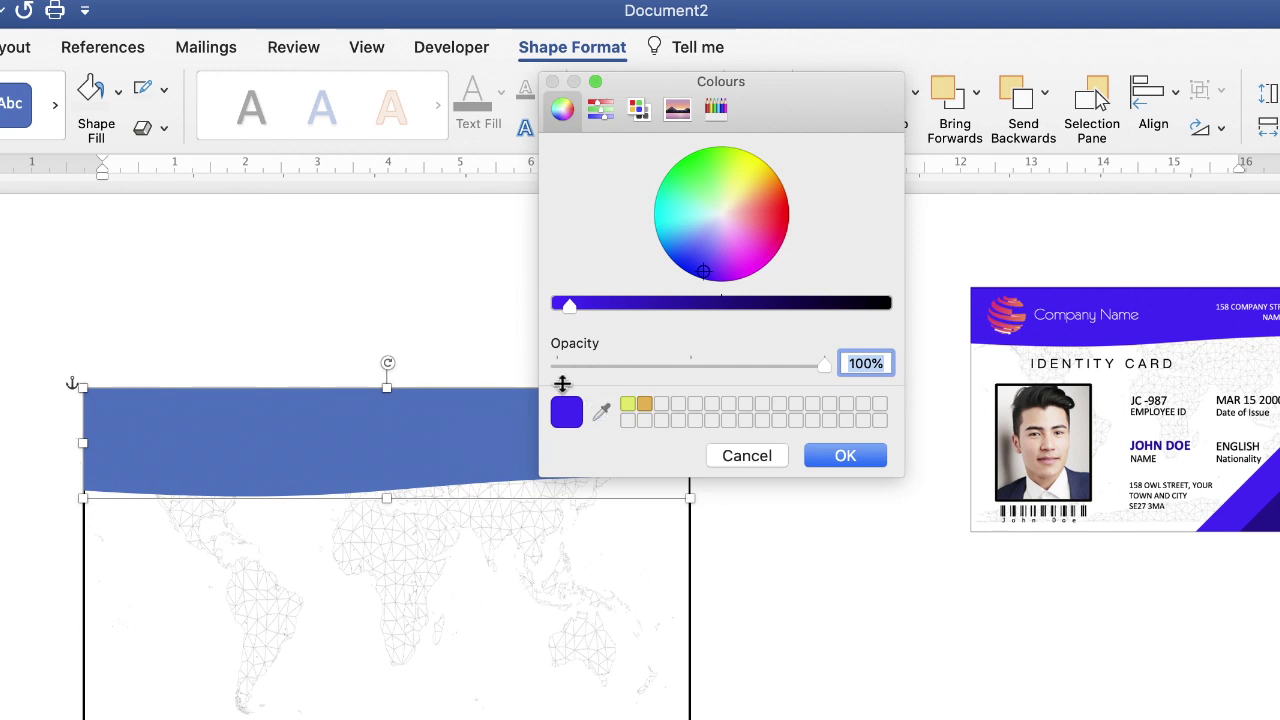
{"action": "left_click", "coordinate": [830, 456]}
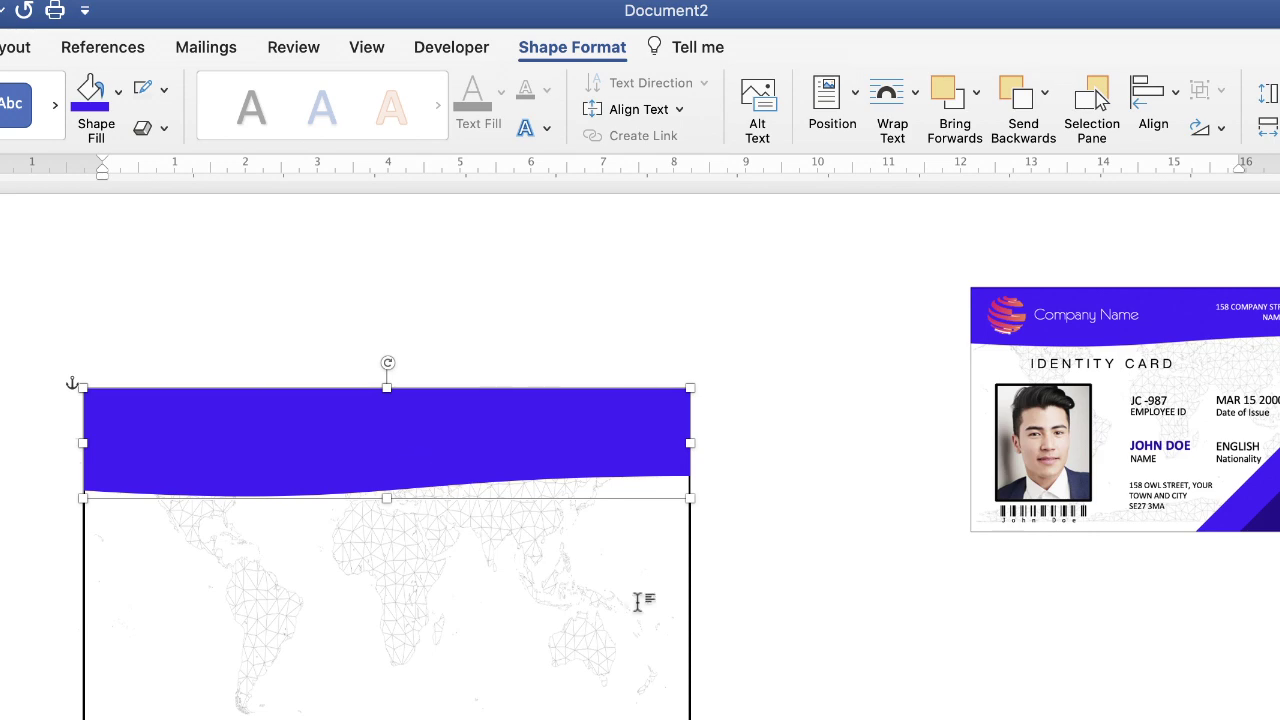
{"action": "left_click", "coordinate": [766, 674]}
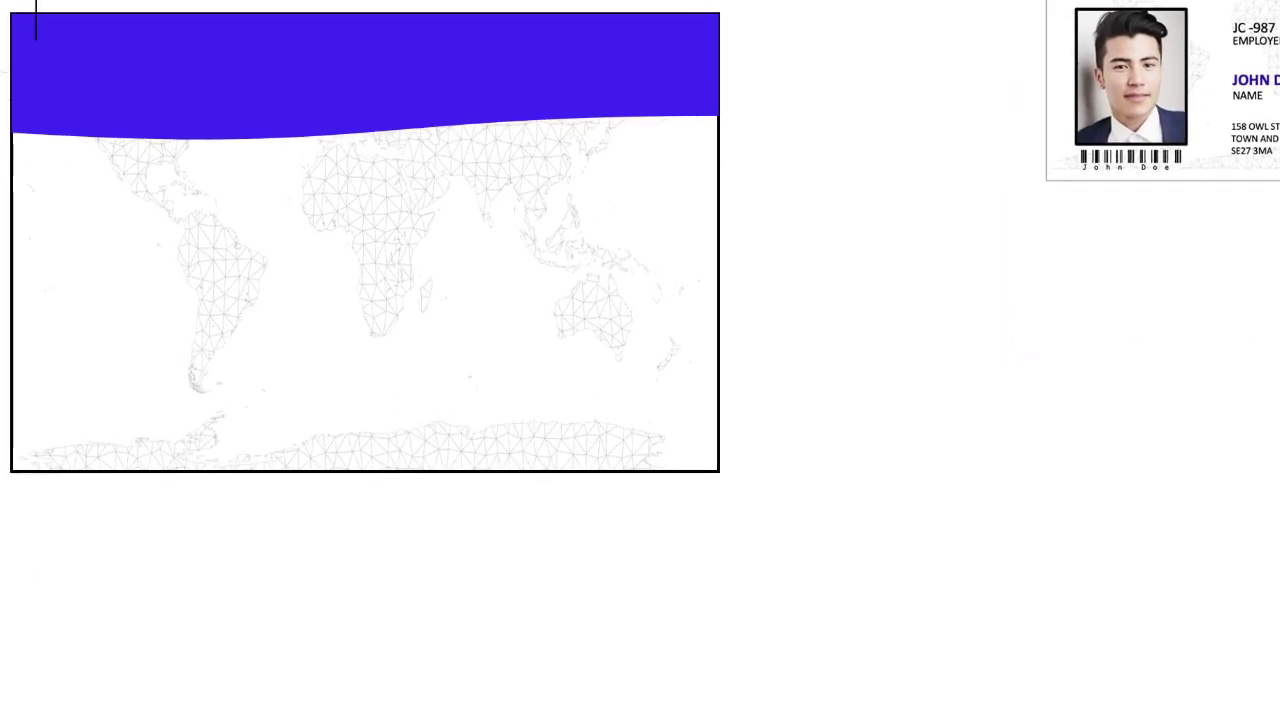
Step: Draw a right triangle about 3.4 cm on each side, rotate it, and fit it into the card's lower-right corner
{"action": "left_click", "coordinate": [36, 2]}
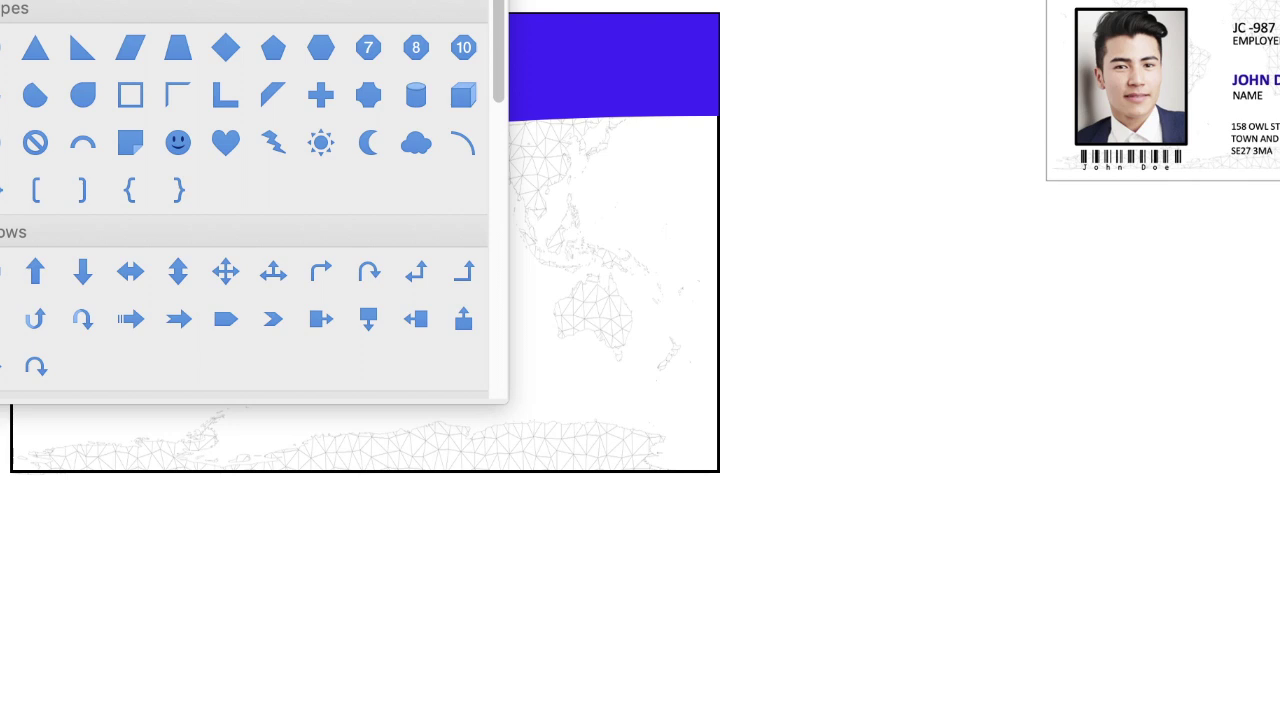
{"action": "left_click", "coordinate": [82, 58]}
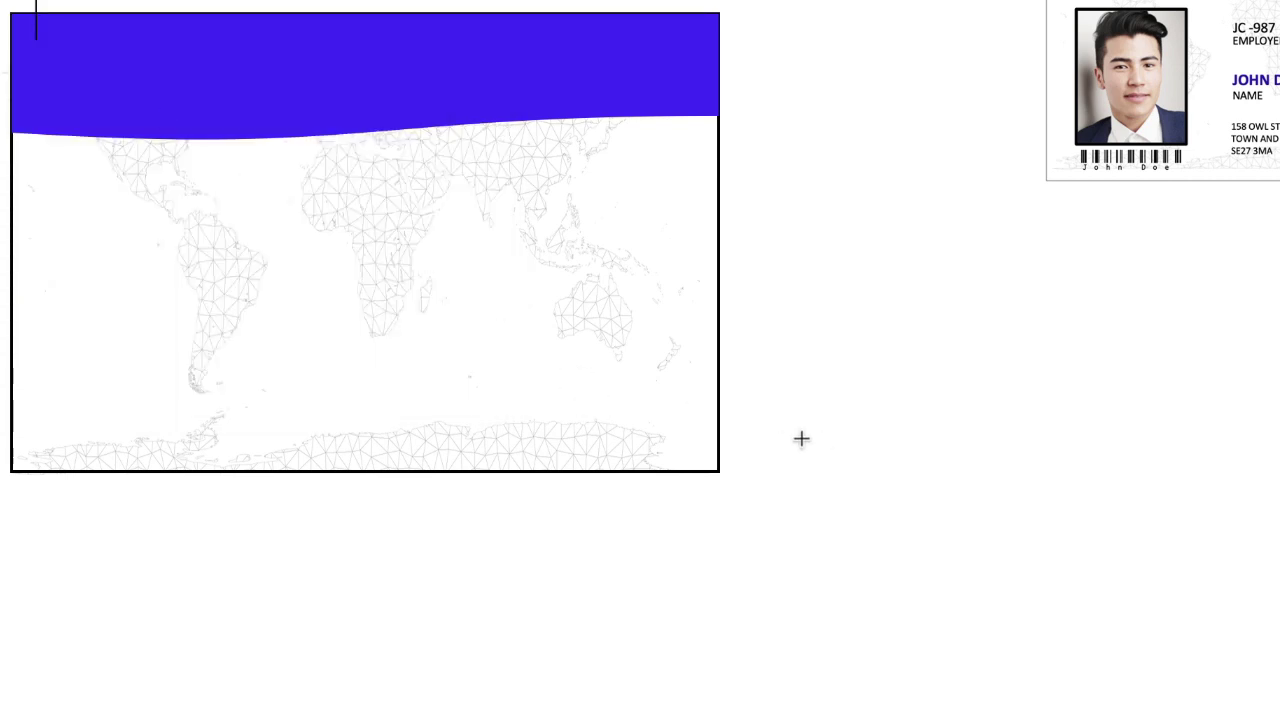
{"action": "left_click_drag", "start_coordinate": [804, 376], "coordinate": [1086, 637]}
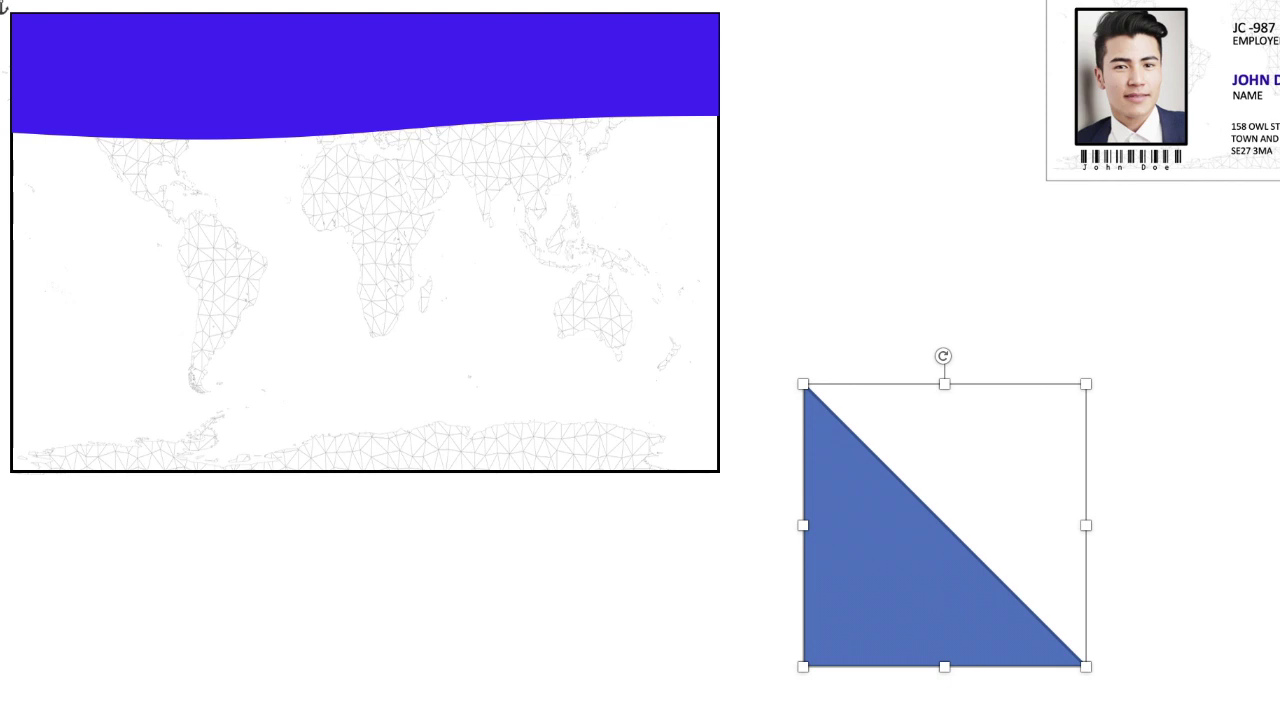
{"action": "left_click_drag", "start_coordinate": [946, 356], "coordinate": [751, 523]}
{"action": "left_click_drag", "start_coordinate": [1032, 525], "coordinate": [655, 405]}
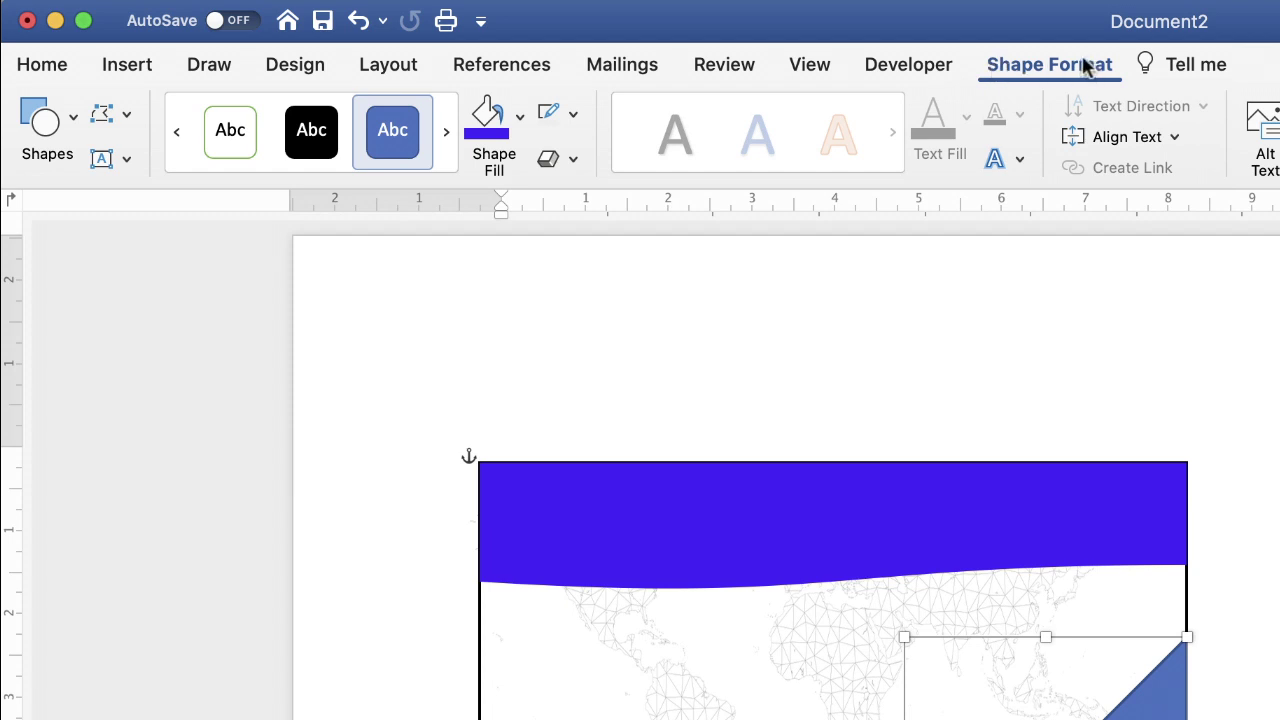
Step: Remove the corner triangle's outline and fill it with the header's blue-violet
{"action": "left_click", "coordinate": [573, 113]}
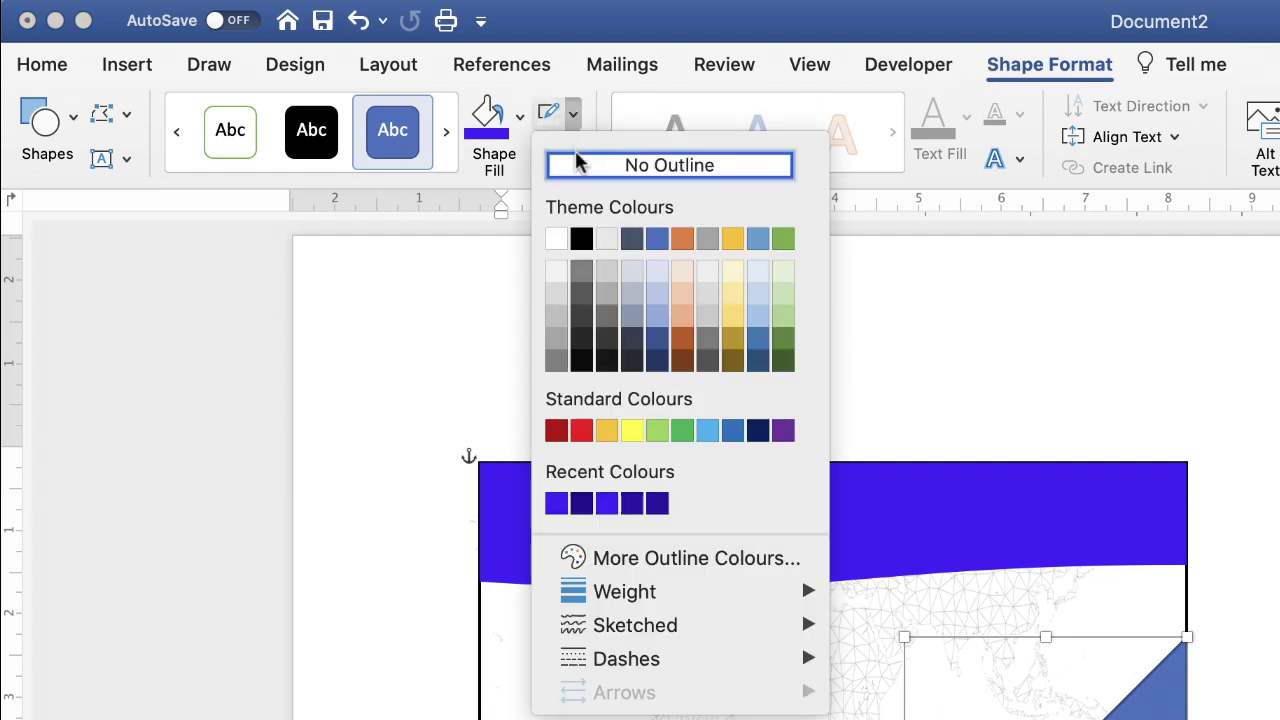
{"action": "left_click", "coordinate": [576, 160]}
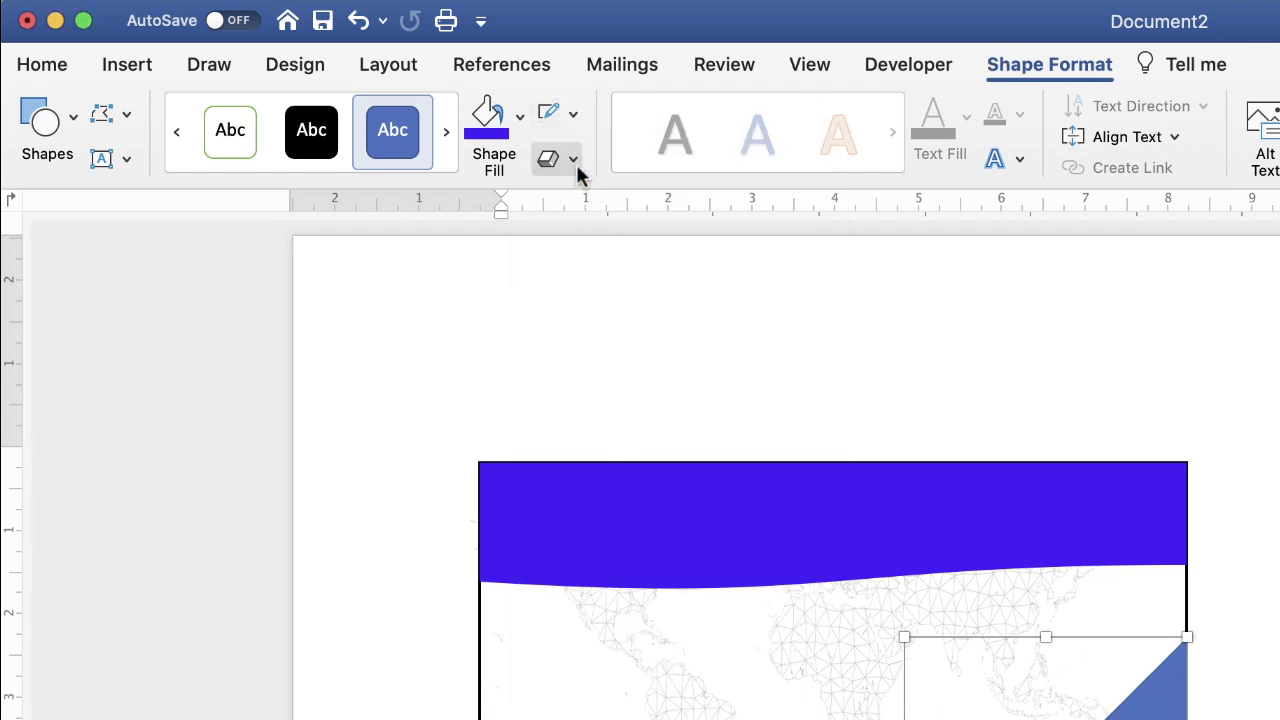
{"action": "left_click", "coordinate": [486, 120]}
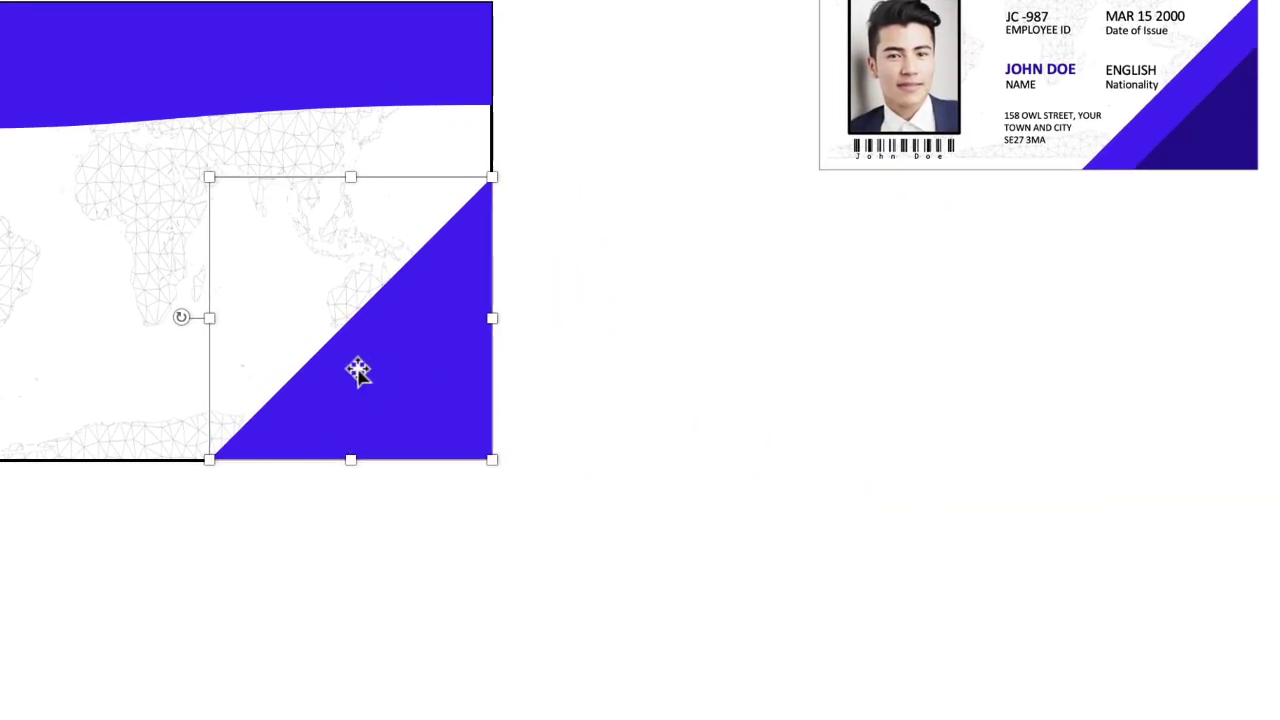
Step: Duplicate the corner triangle, shrink the copy to about 2.4 cm, and fit it into the card's same corner over the original
{"action": "key", "text": "ctrl+v"}
{"action": "left_click_drag", "start_coordinate": [446, 403], "coordinate": [822, 610]}
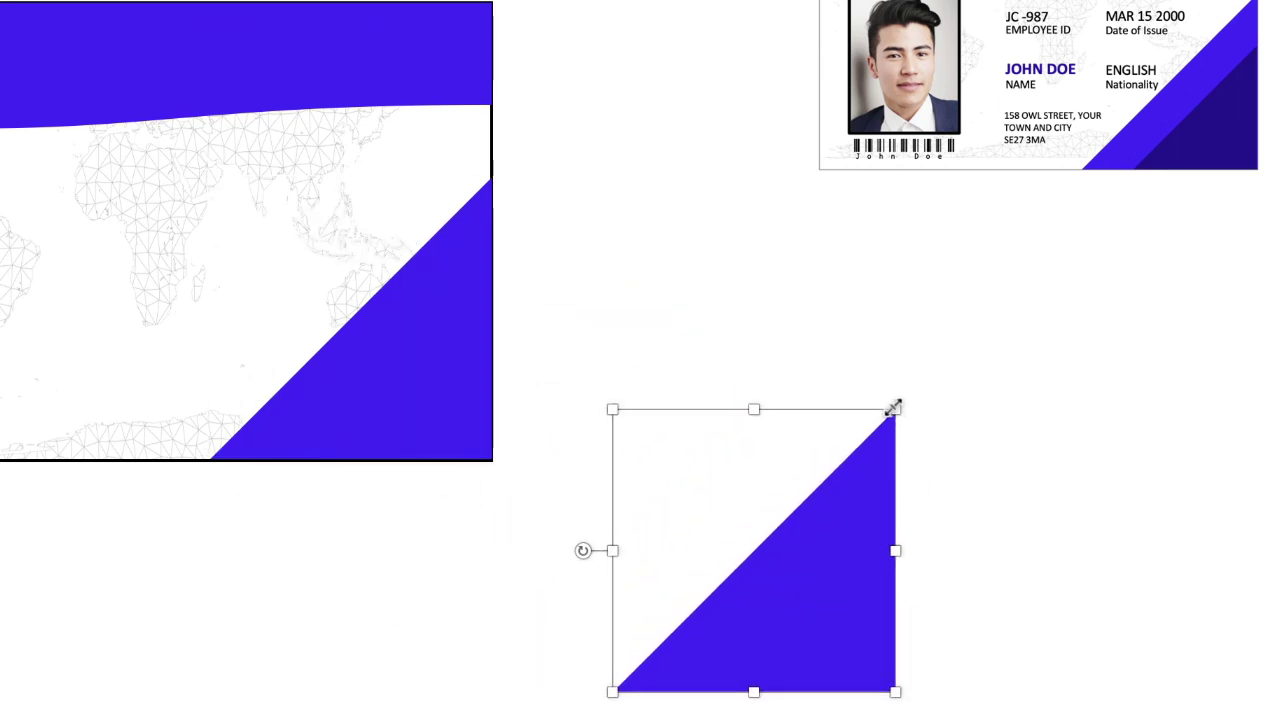
{"action": "left_click_drag", "start_coordinate": [893, 409], "coordinate": [812, 492]}
{"action": "left_click_drag", "start_coordinate": [780, 666], "coordinate": [457, 420]}
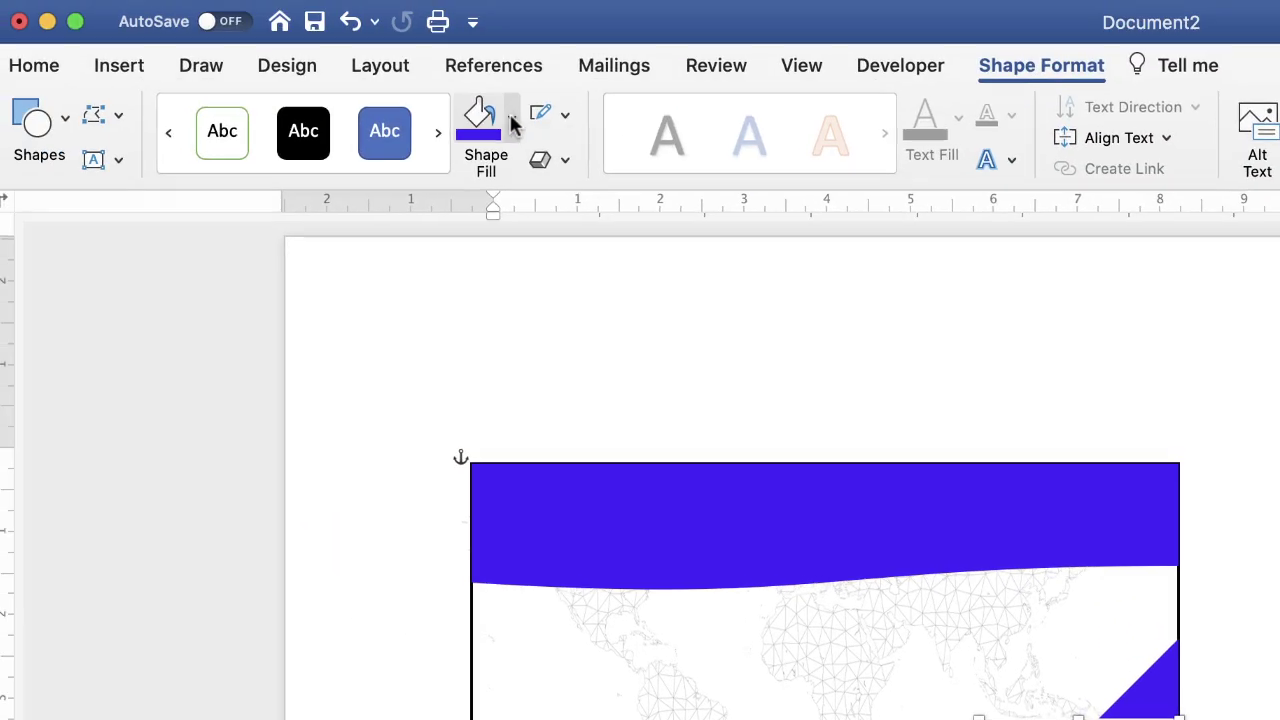
Step: Fill the smaller corner triangle with a custom darker shade of the same blue-violet at 100% opacity
{"action": "left_click", "coordinate": [515, 118]}
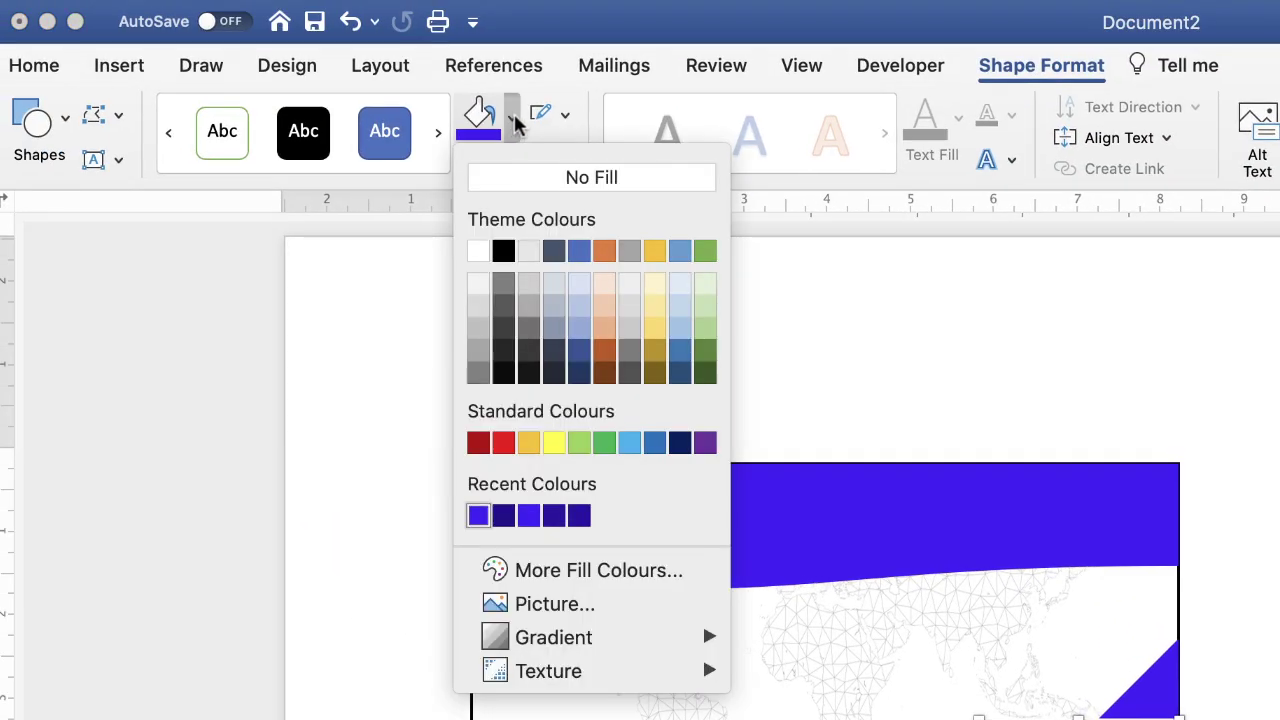
{"action": "left_click", "coordinate": [590, 570]}
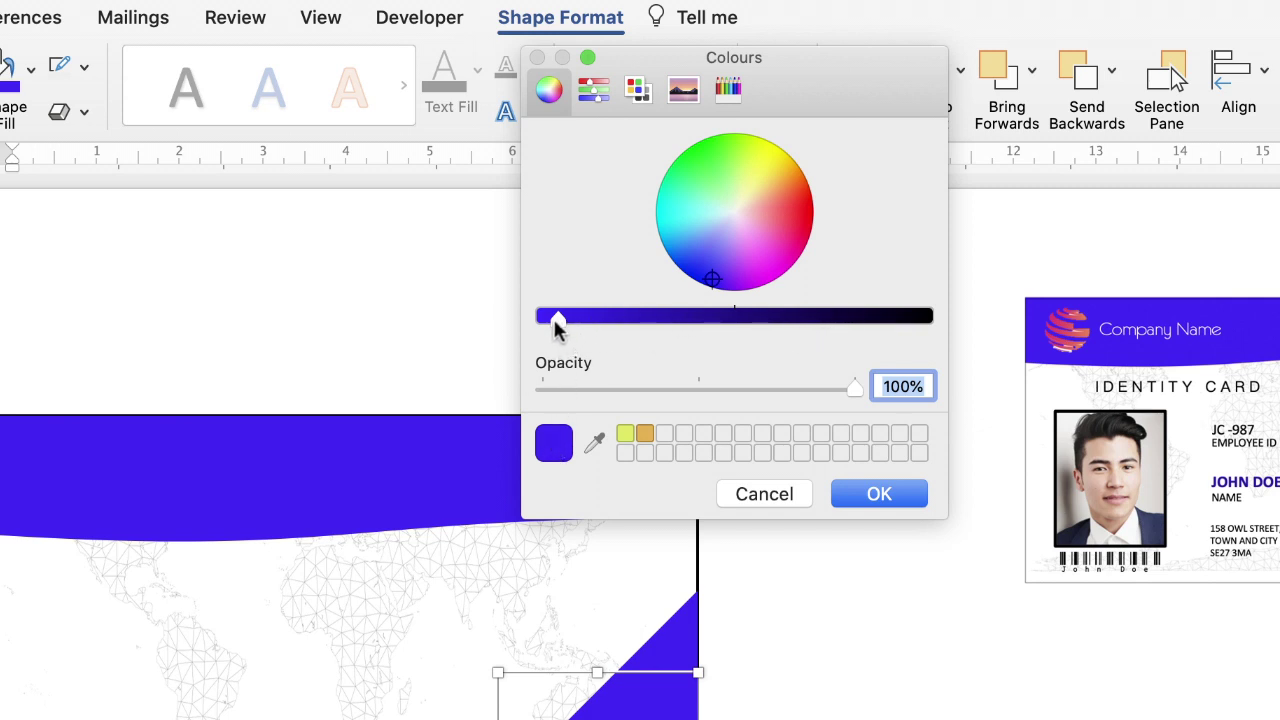
{"action": "left_click_drag", "start_coordinate": [556, 320], "coordinate": [695, 322]}
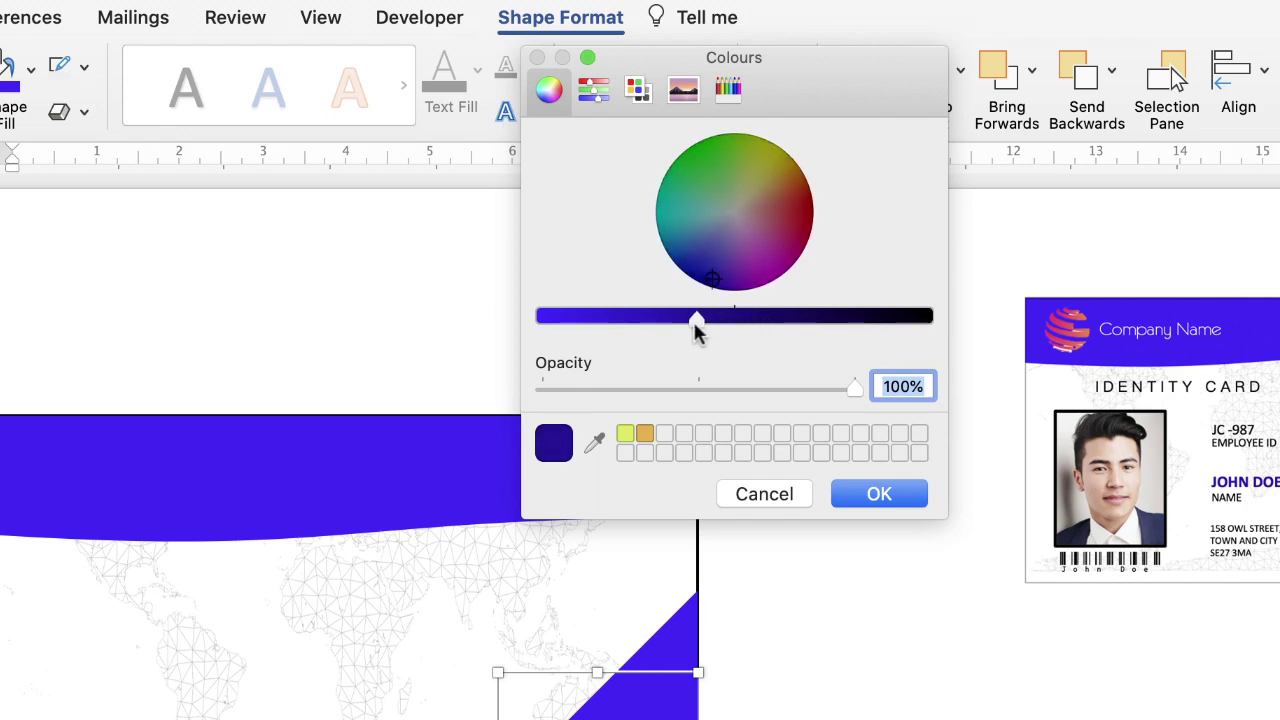
{"action": "left_click", "coordinate": [848, 503]}
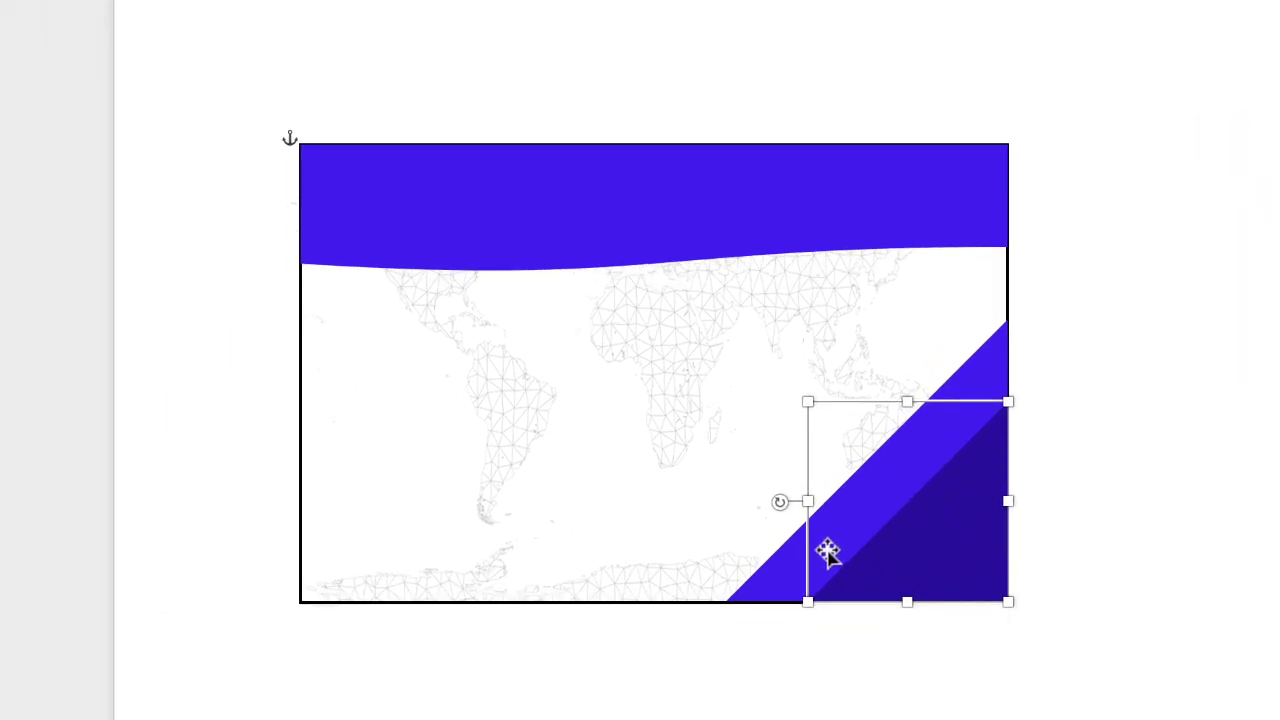
{"action": "key", "text": "Escape"}
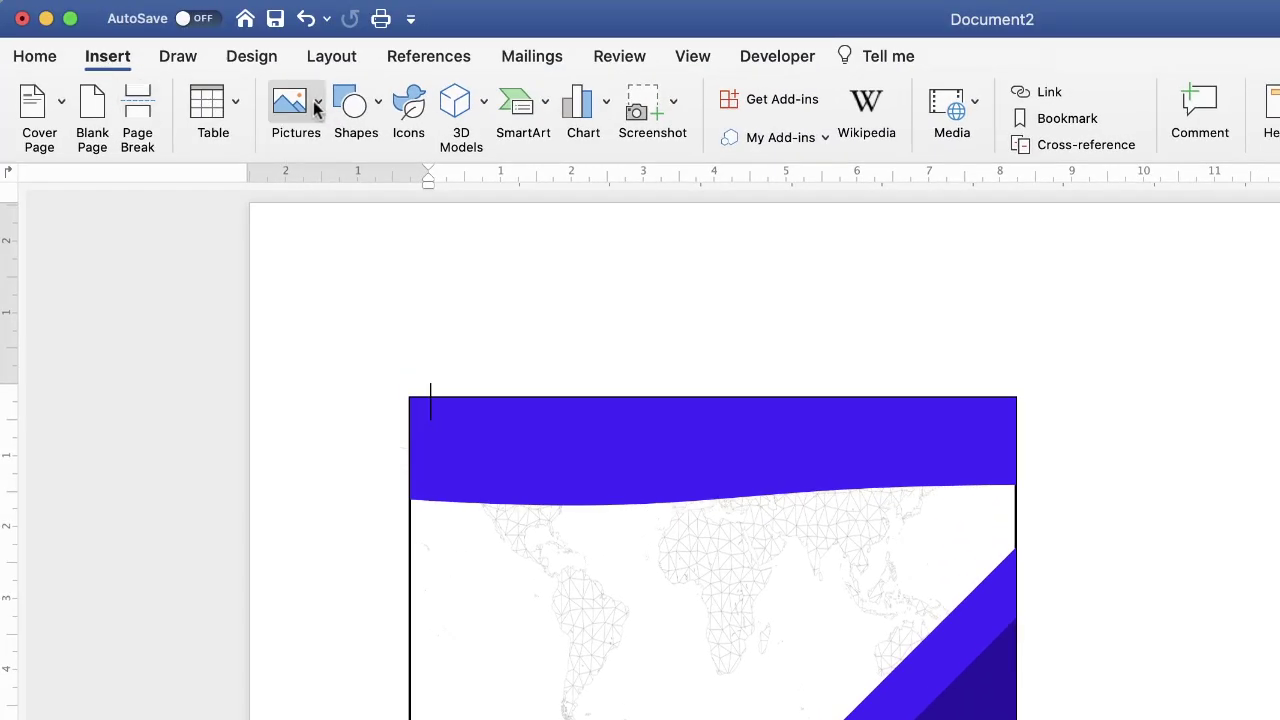
Step: Insert the picture Circle Logo.png and scale it down to about 9.09 cm square
{"action": "left_click", "coordinate": [316, 106]}
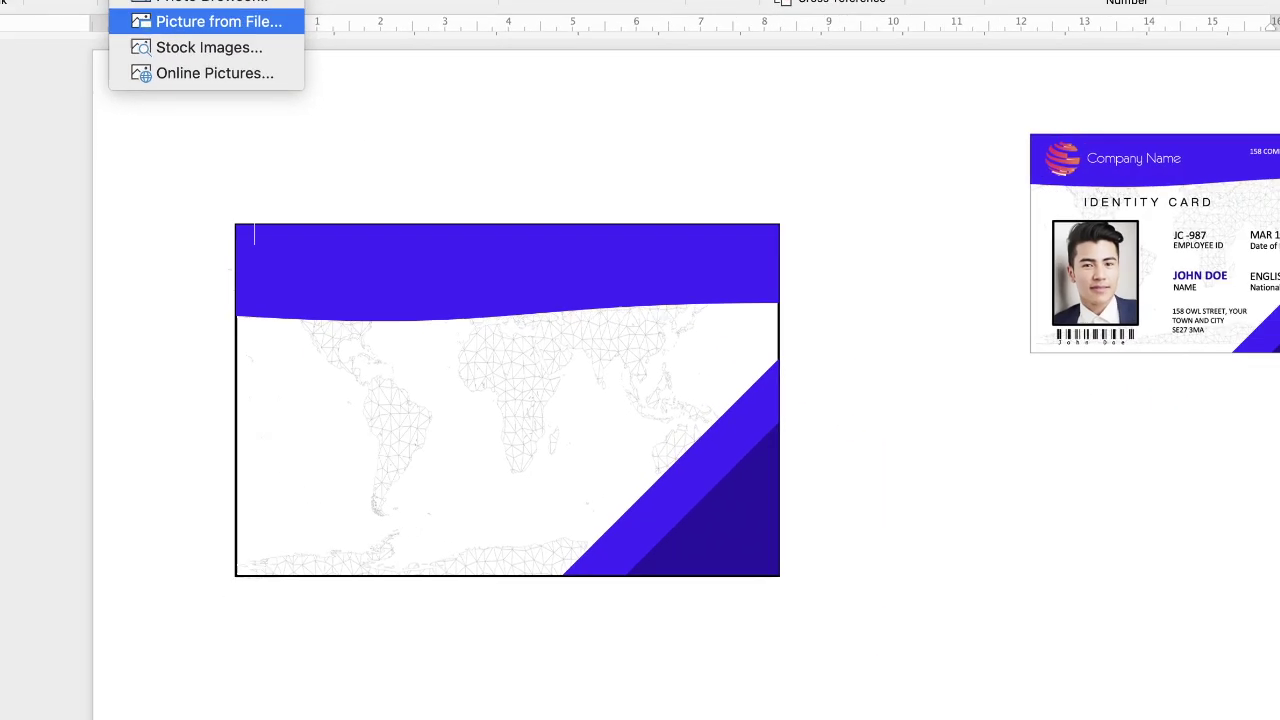
{"action": "left_click", "coordinate": [219, 21]}
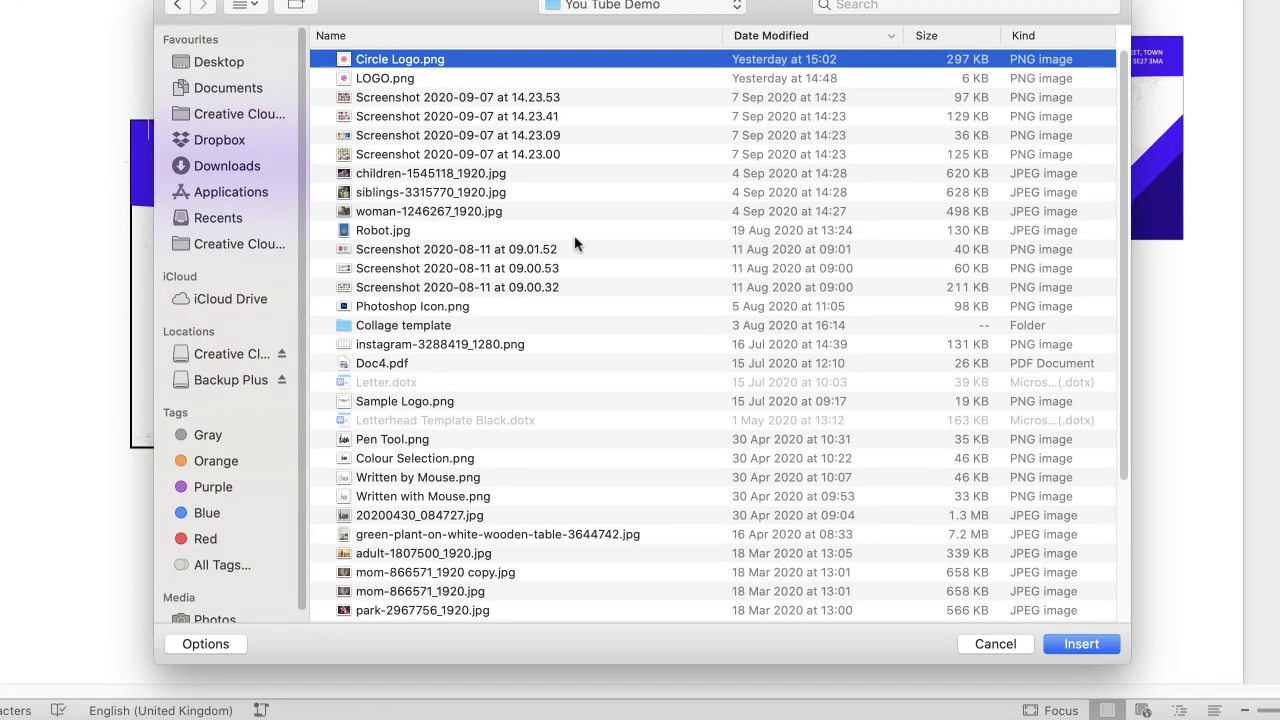
{"action": "left_click", "coordinate": [1080, 645]}
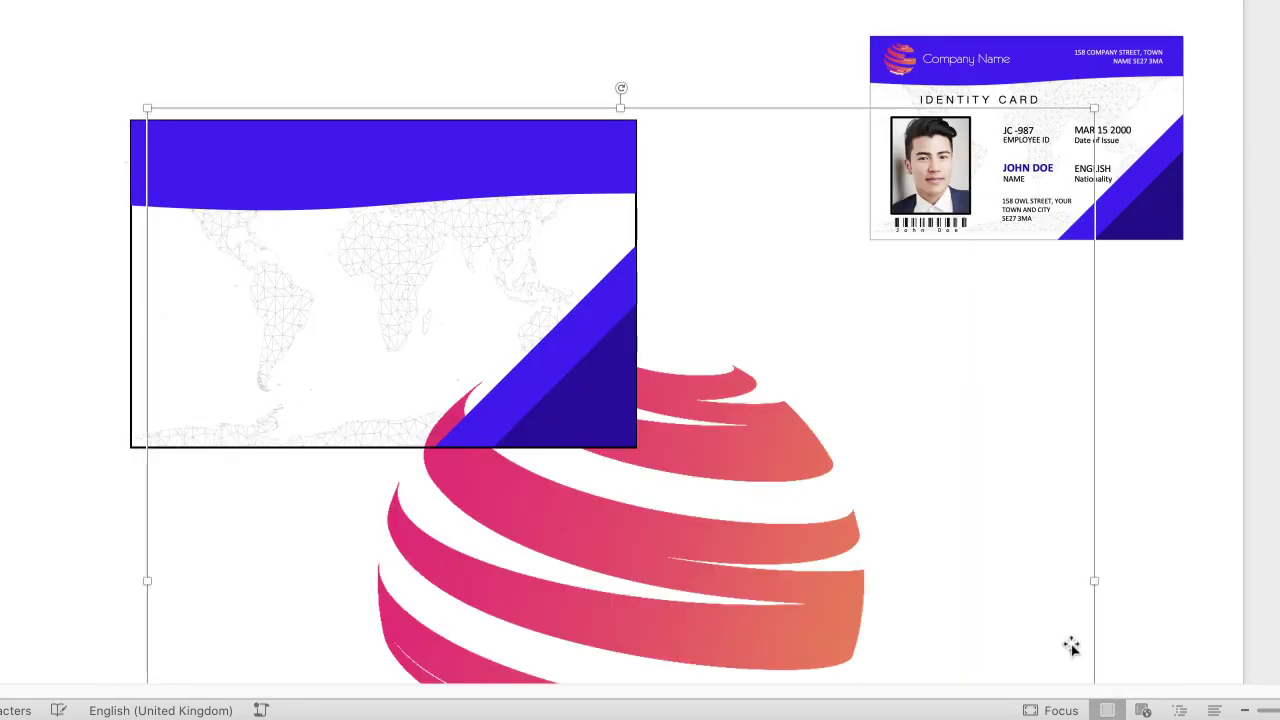
{"action": "left_click_drag", "start_coordinate": [1094, 107], "coordinate": [307, 511]}
{"action": "left_click_drag", "start_coordinate": [403, 486], "coordinate": [423, 509]}
Step: Set the logo's text wrapping to In Front of Text and shrink it to about 1.8 cm at the left end of the header
{"action": "right_click", "coordinate": [423, 509]}
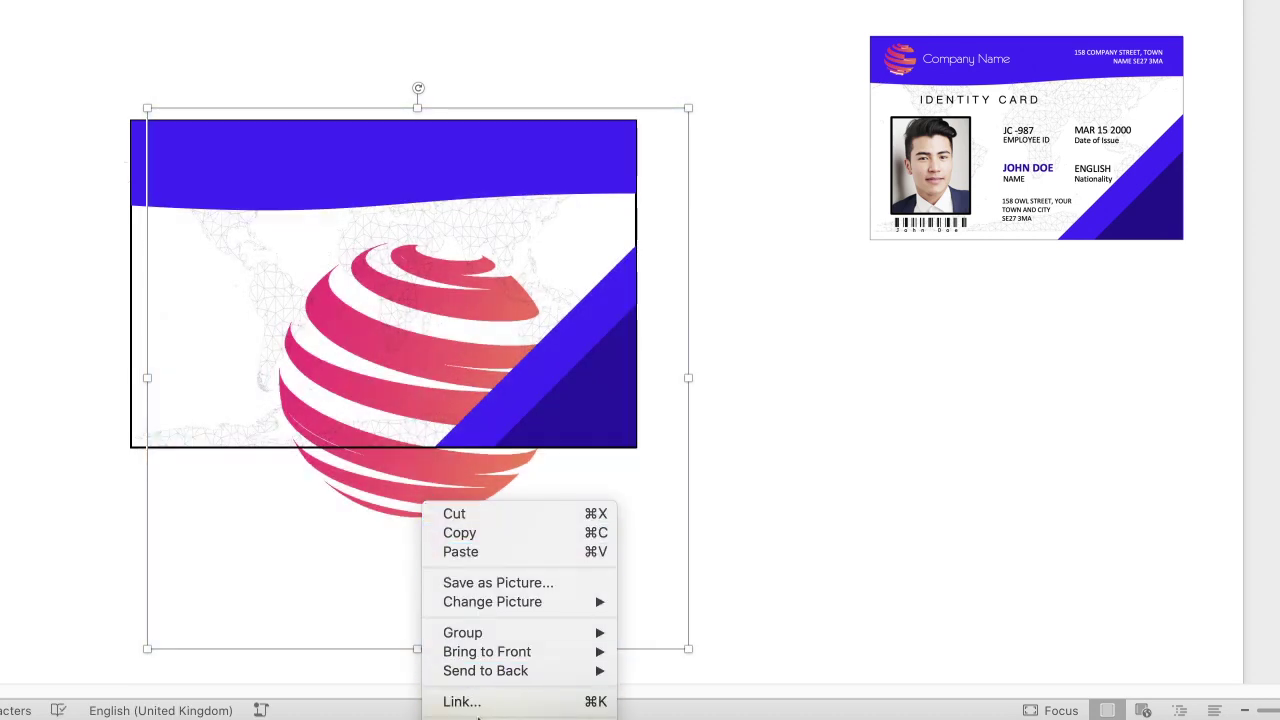
{"action": "mouse_move", "coordinate": [450, 718]}
{"action": "left_click", "coordinate": [643, 486]}
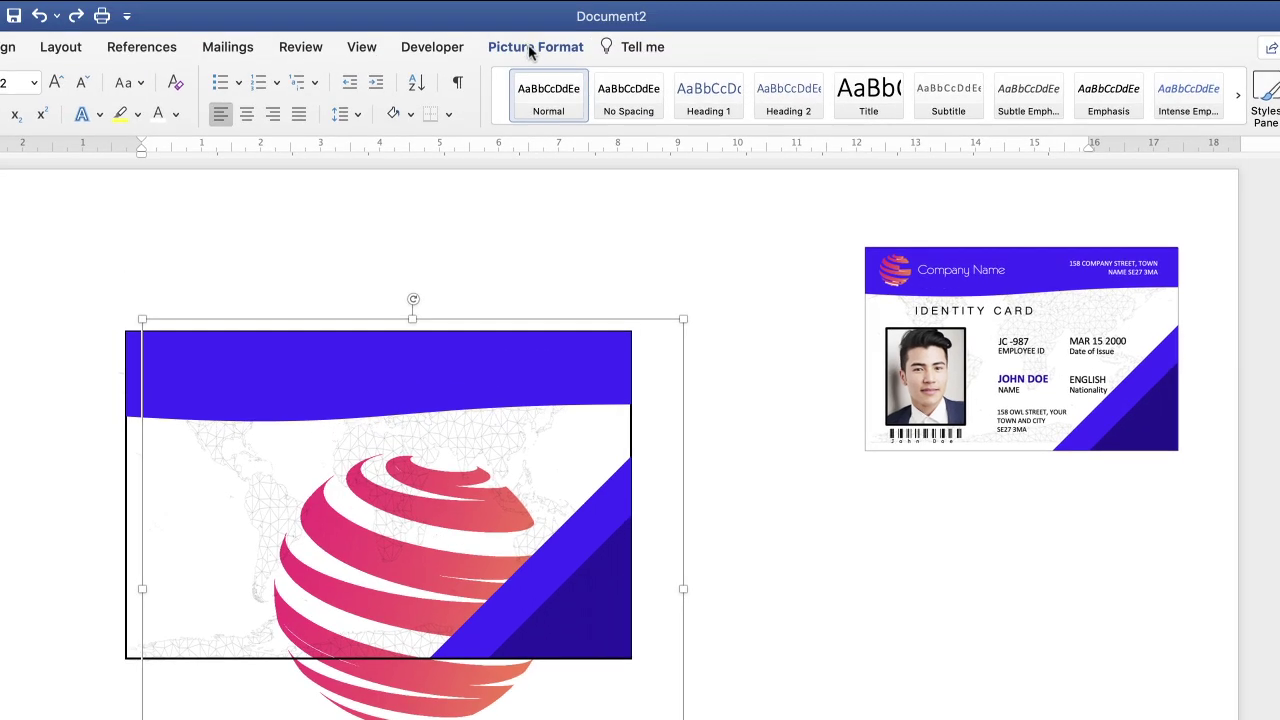
{"action": "left_click", "coordinate": [531, 48]}
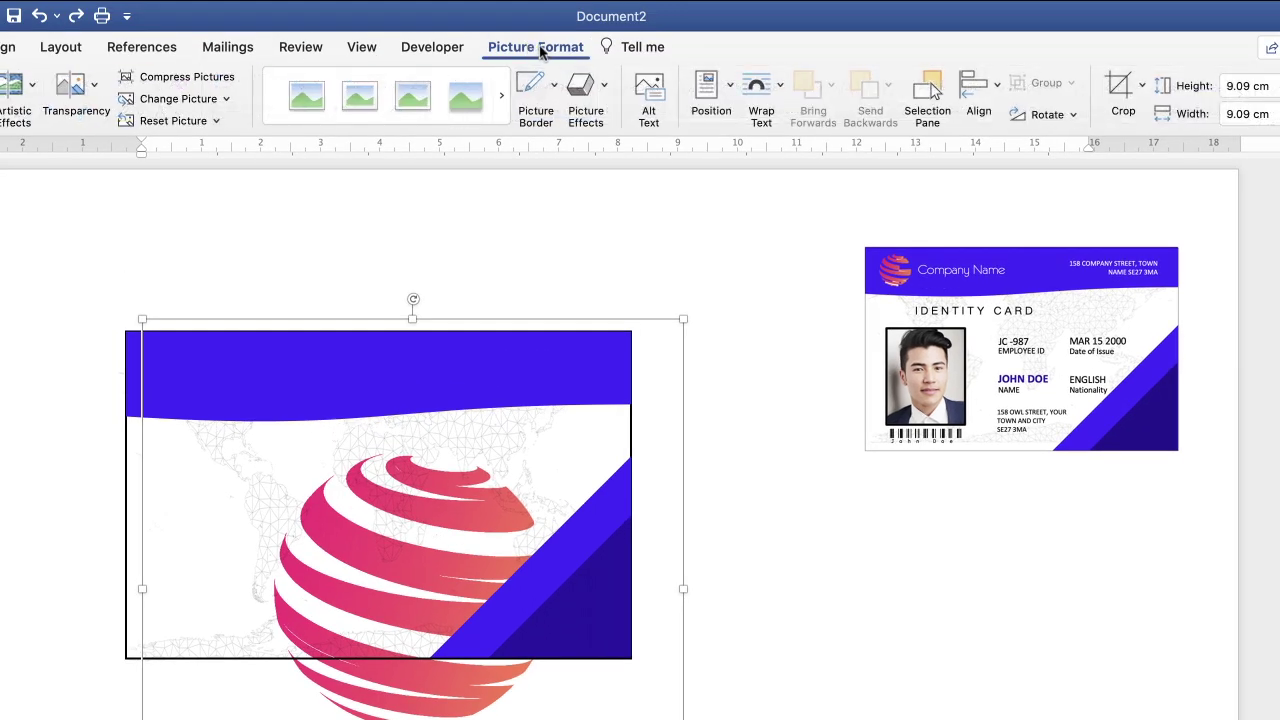
{"action": "left_click", "coordinate": [757, 87]}
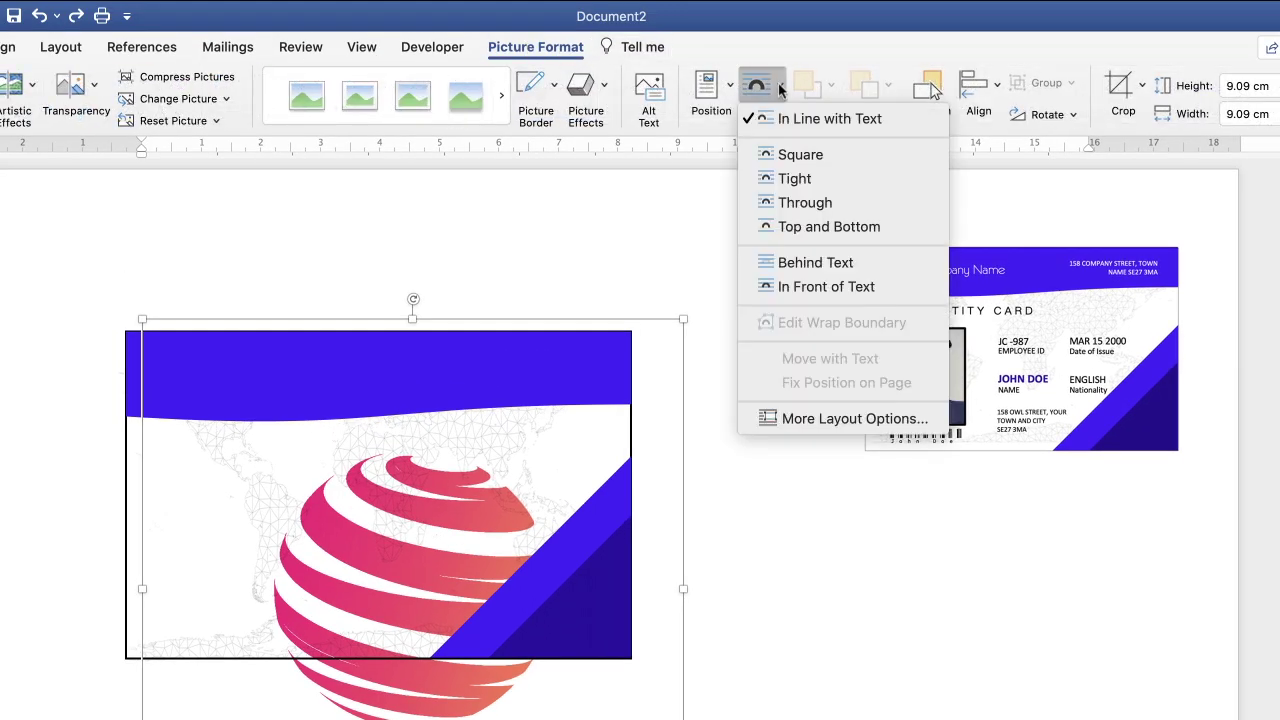
{"action": "left_click", "coordinate": [815, 289]}
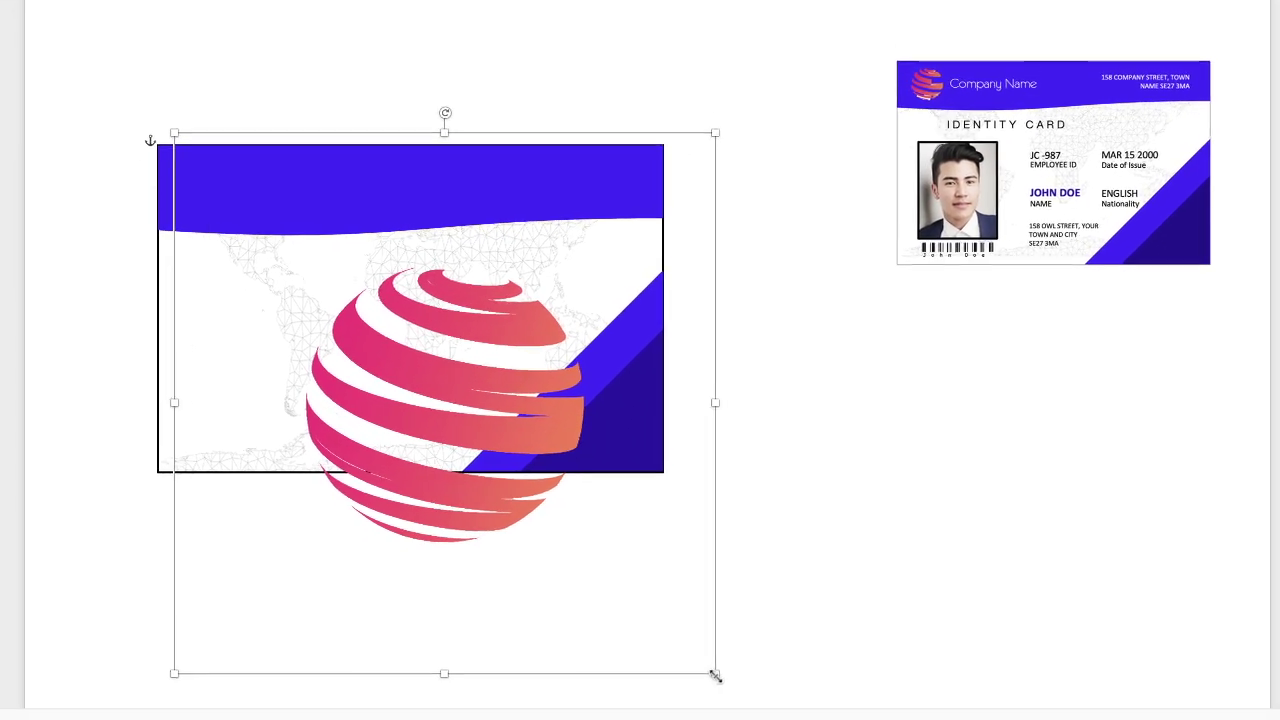
{"action": "left_click_drag", "start_coordinate": [714, 676], "coordinate": [228, 153]}
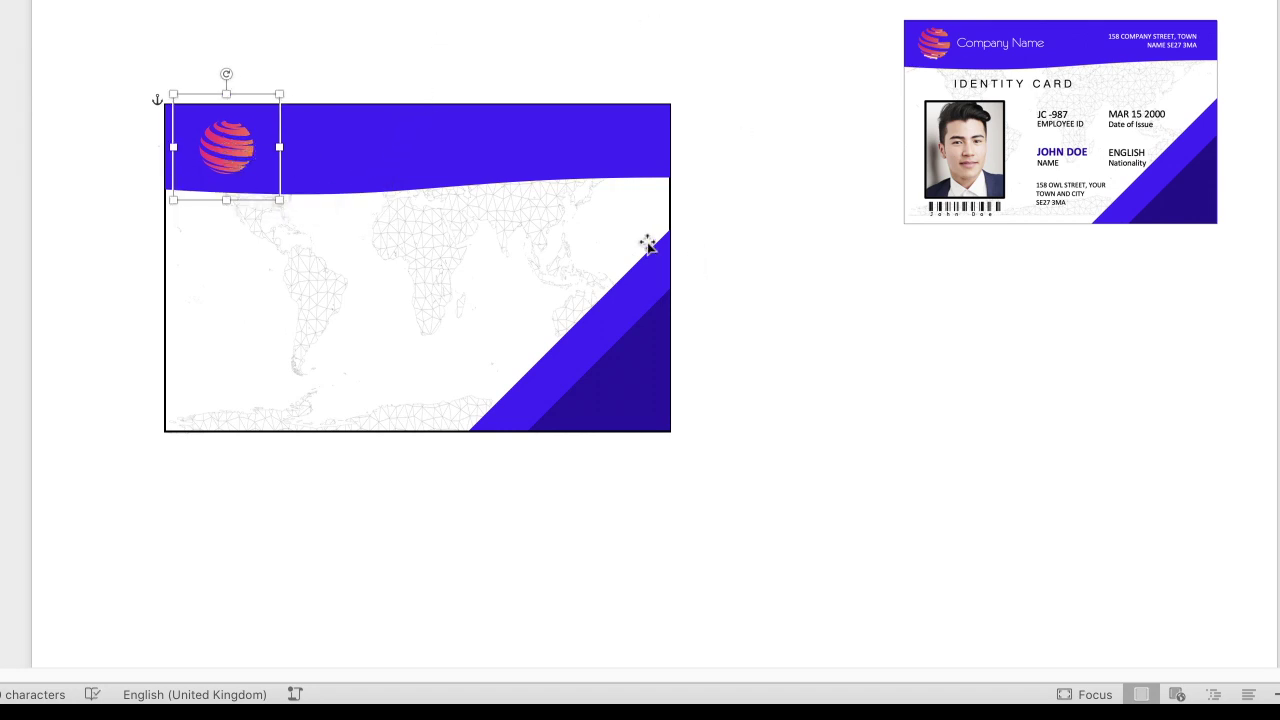
{"action": "left_click", "coordinate": [800, 288]}
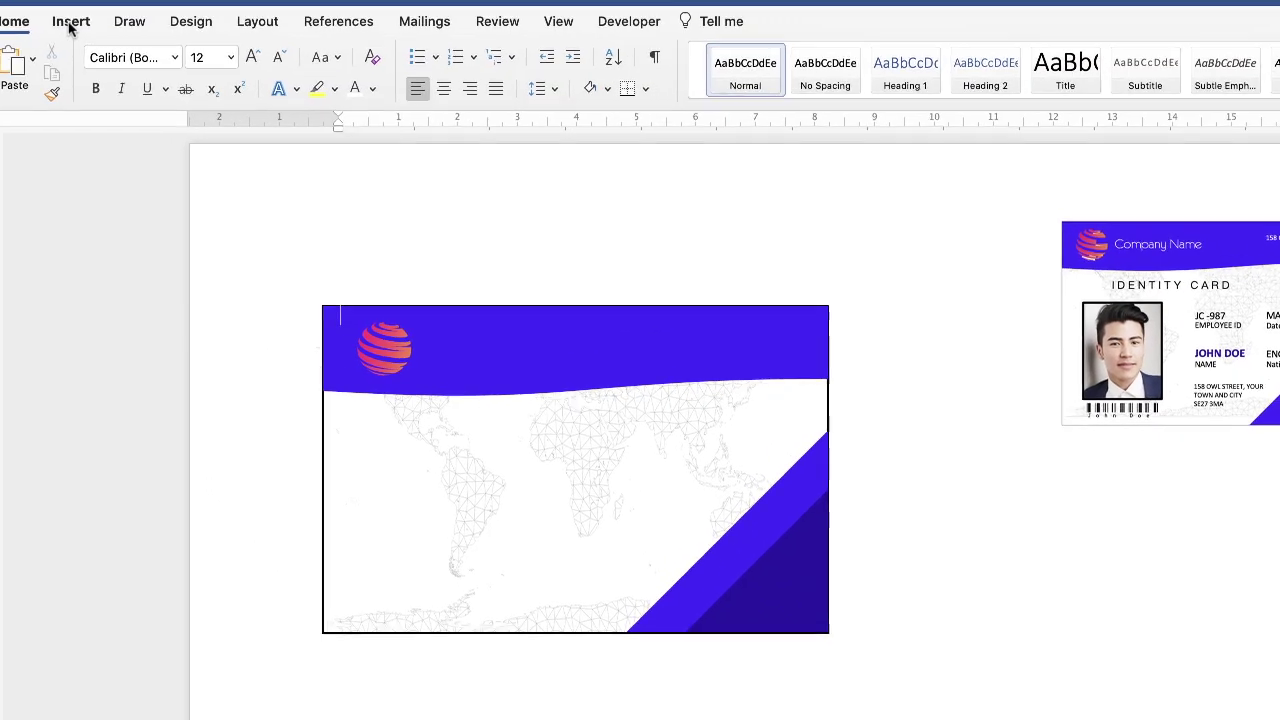
Step: Draw a text box about 4.88 × 1.27 cm in the blank area beside the card and enter "Company Name" in it
{"action": "left_click", "coordinate": [69, 20]}
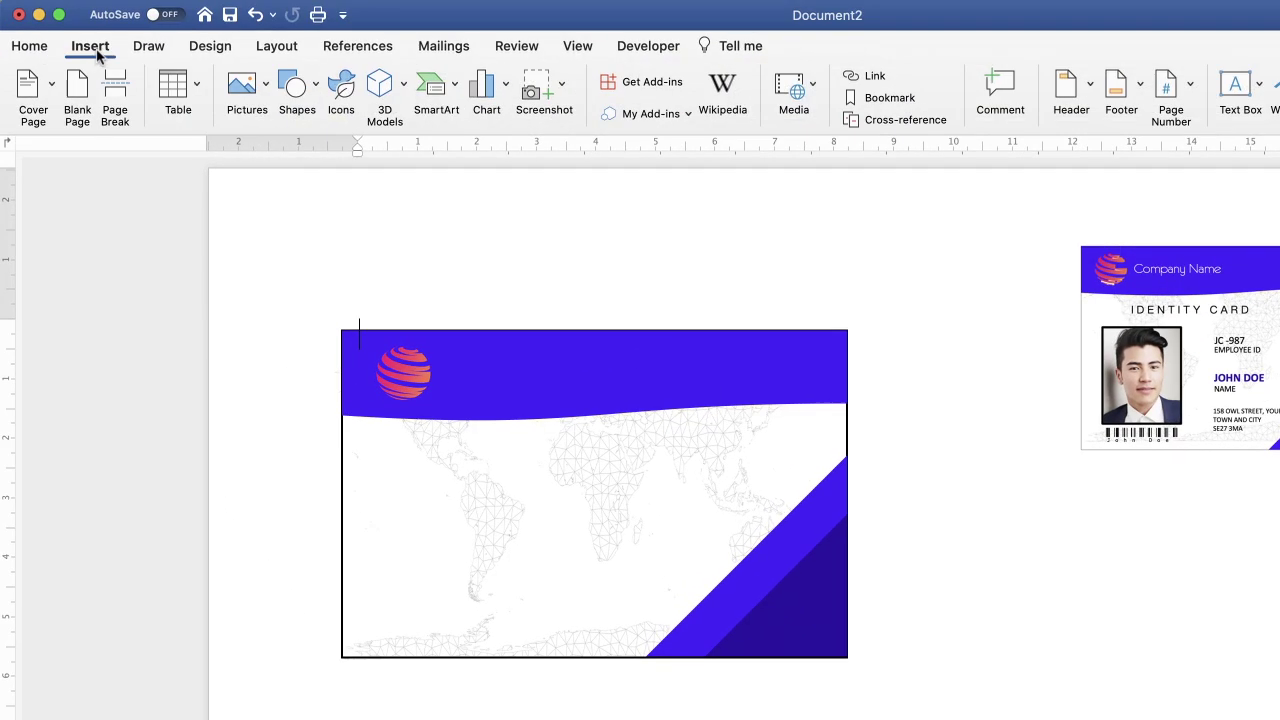
{"action": "left_click", "coordinate": [1259, 88]}
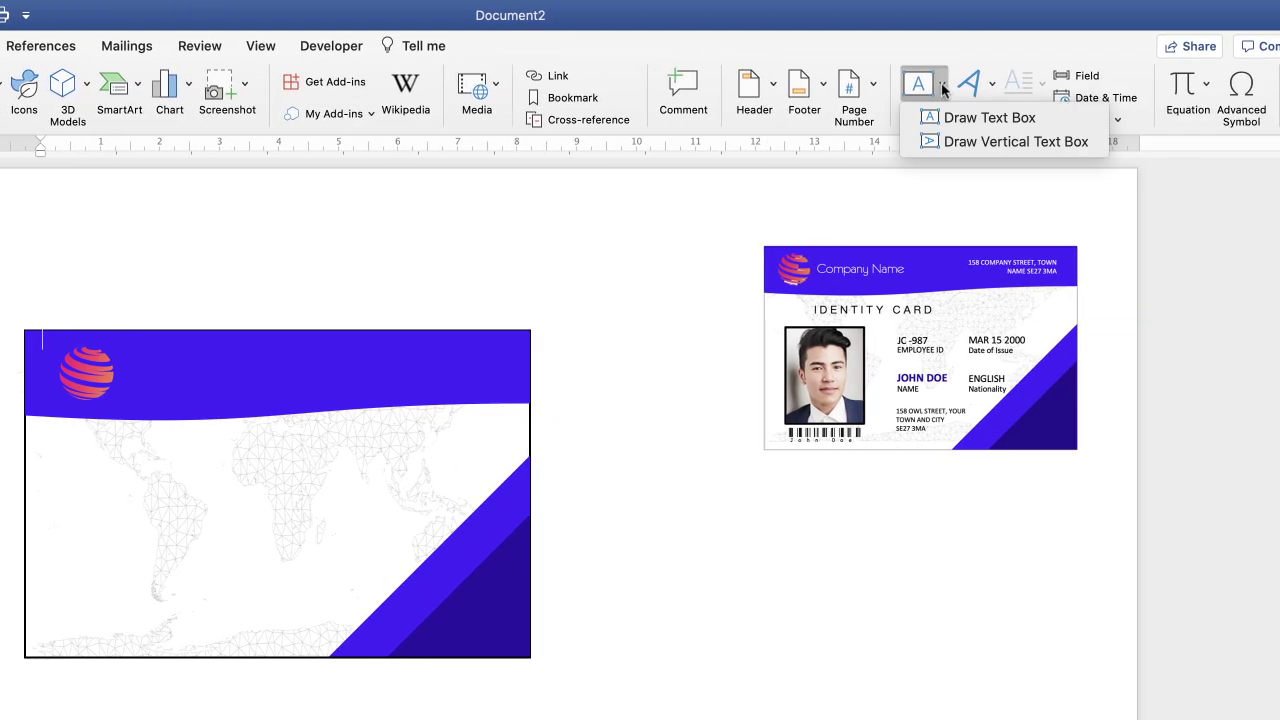
{"action": "left_click", "coordinate": [993, 118]}
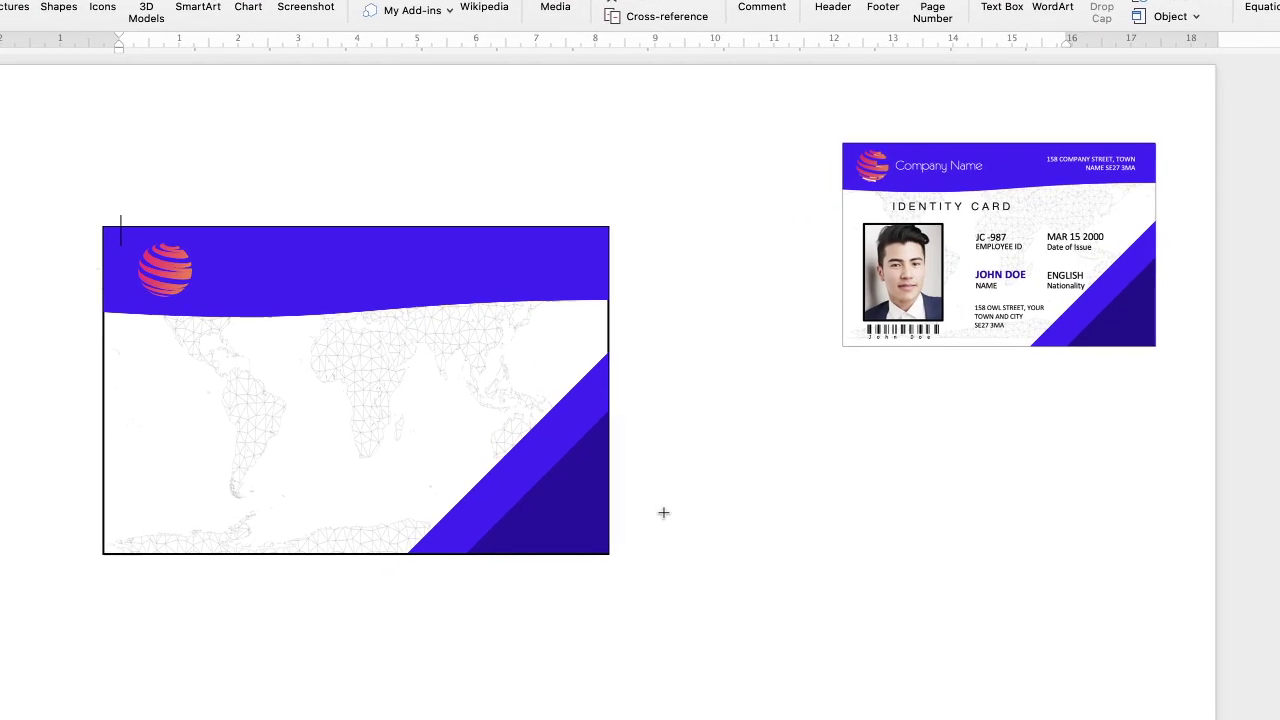
{"action": "left_click_drag", "start_coordinate": [579, 621], "coordinate": [585, 657]}
{"action": "left_click_drag", "start_coordinate": [724, 472], "coordinate": [1016, 514]}
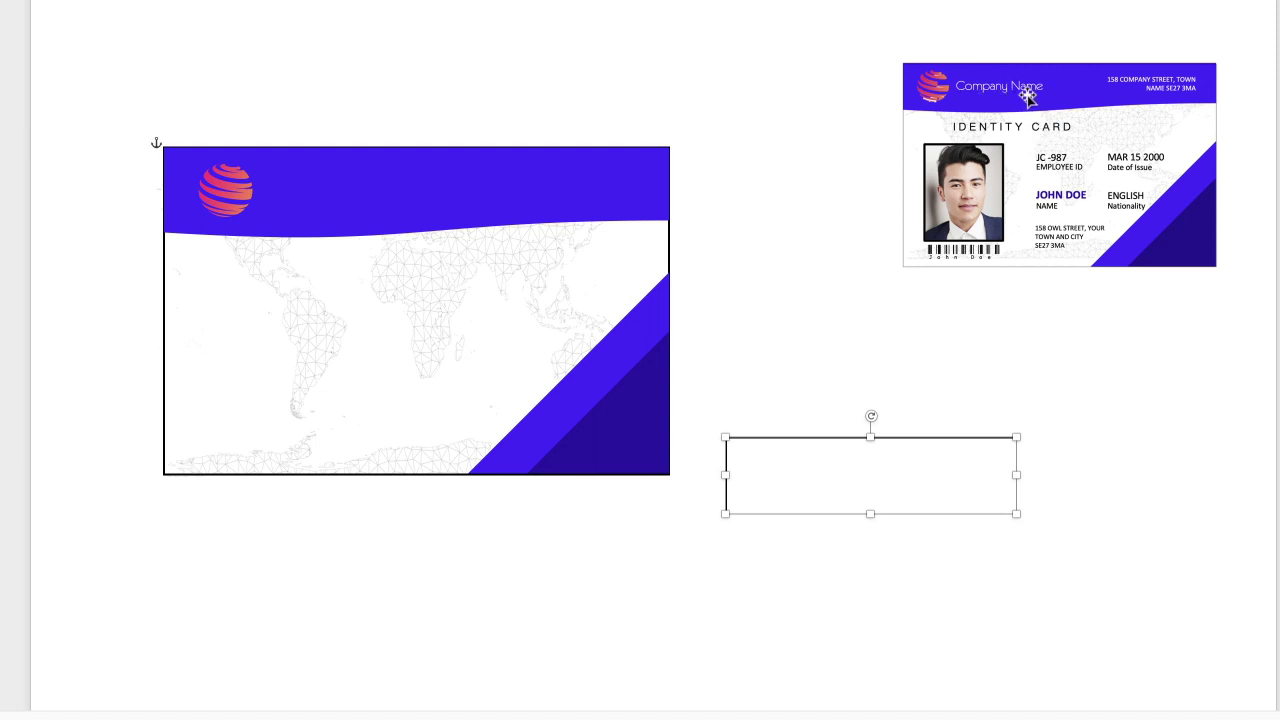
{"action": "type", "text": "Company Name"}
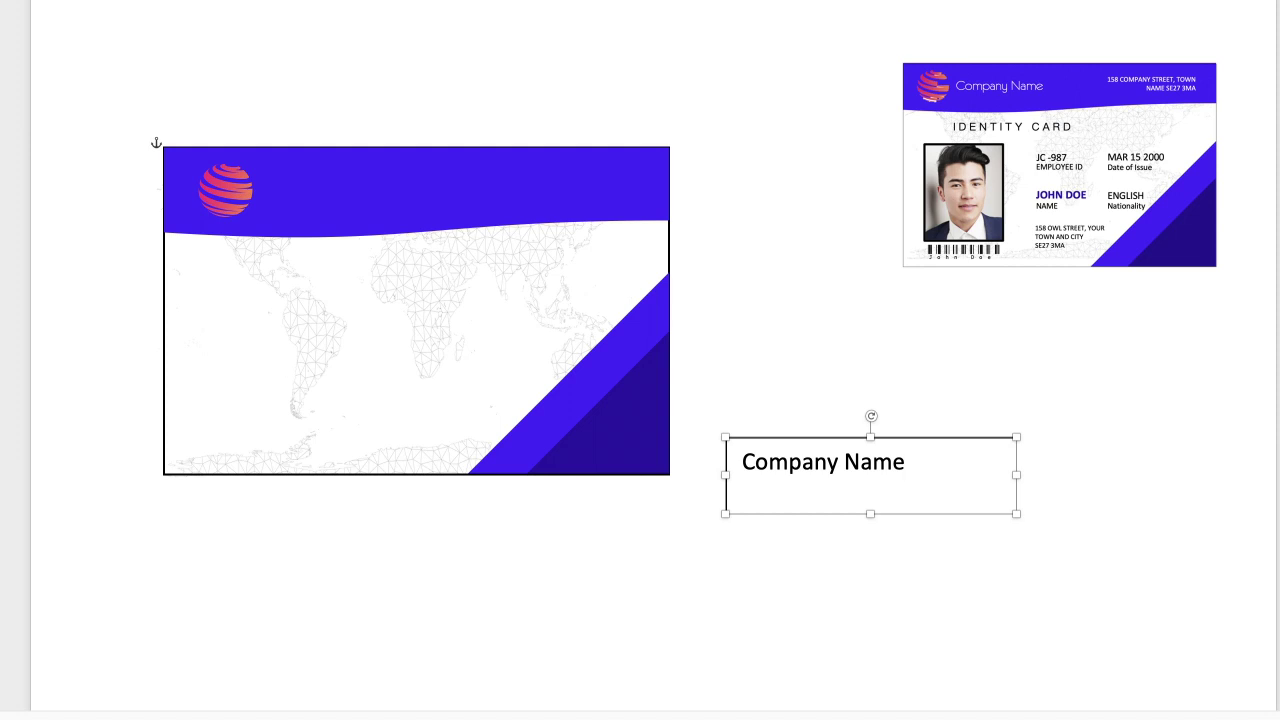
{"action": "left_click", "coordinate": [940, 387]}
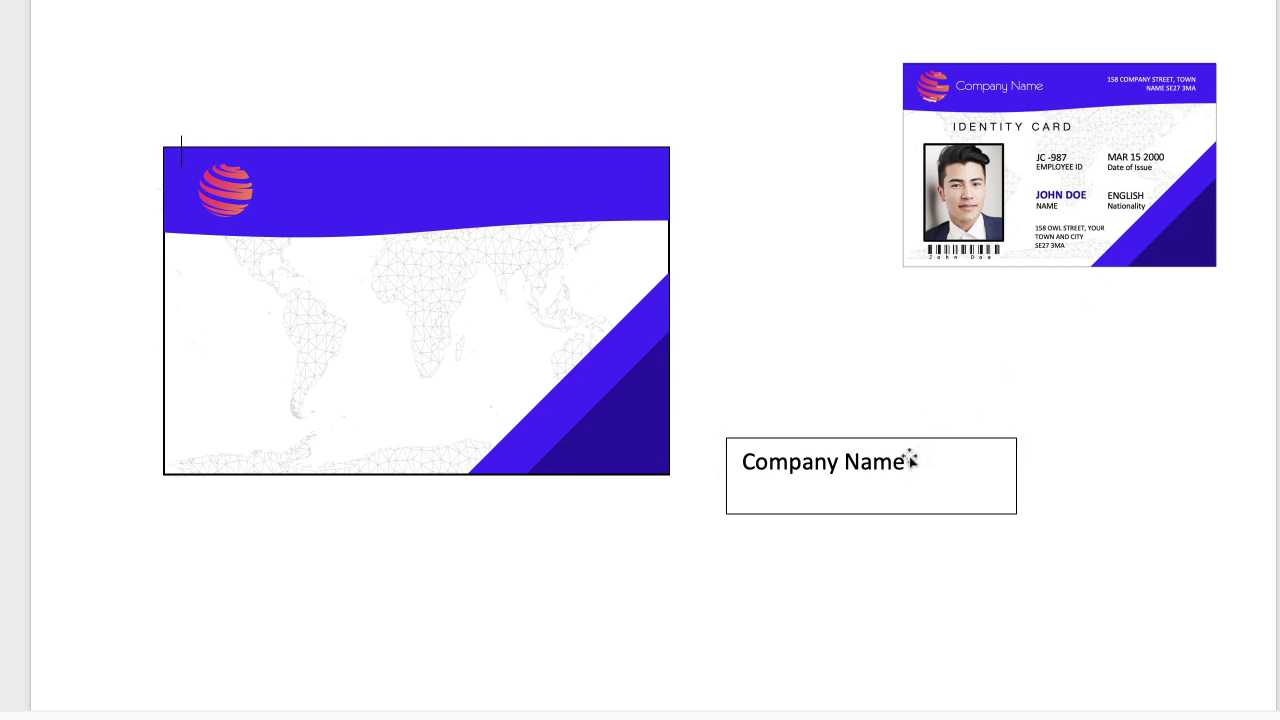
Step: Remove the fill and outline of the "Company Name" text box
{"action": "left_click_drag", "start_coordinate": [907, 441], "coordinate": [934, 452]}
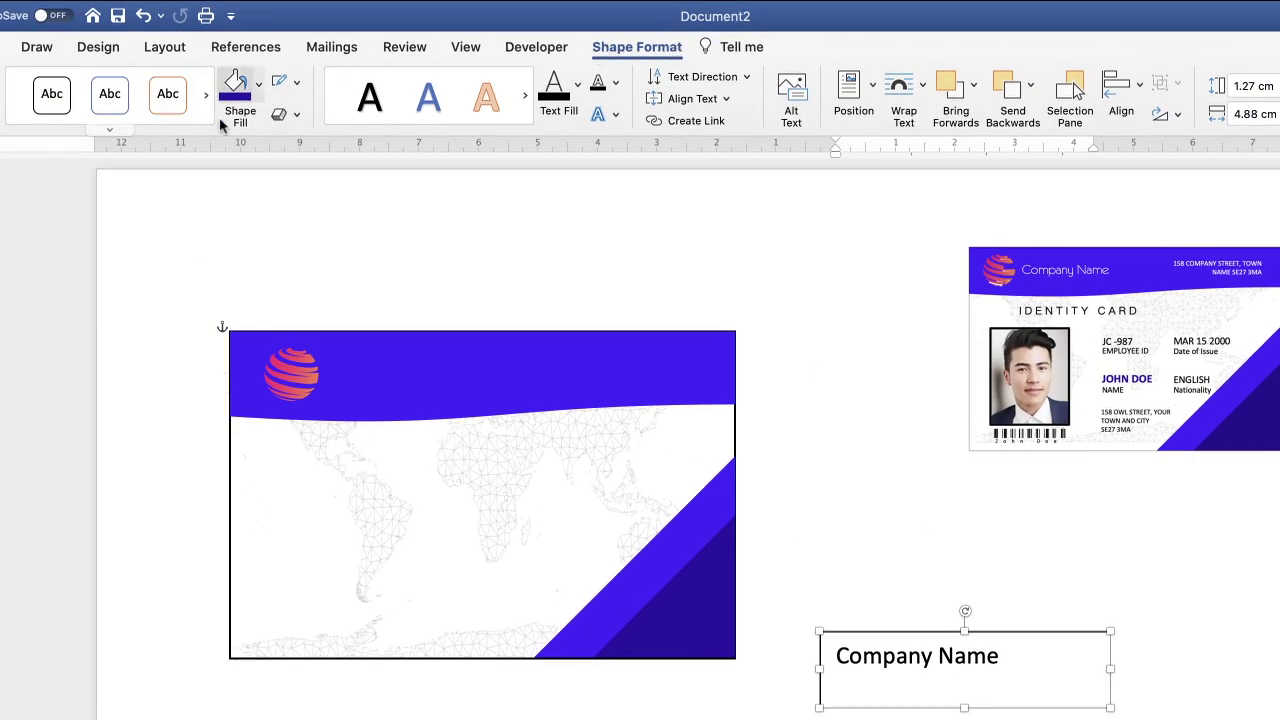
{"action": "left_click", "coordinate": [259, 86]}
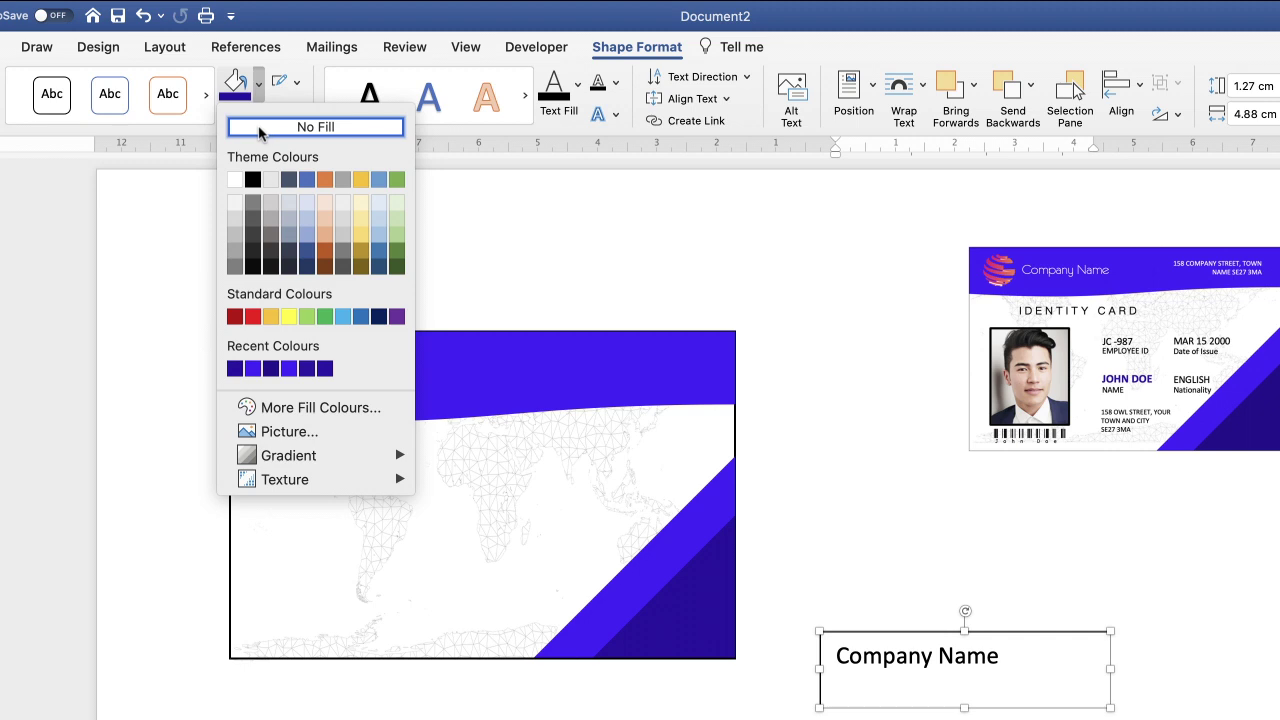
{"action": "left_click", "coordinate": [263, 128]}
{"action": "left_click", "coordinate": [297, 88]}
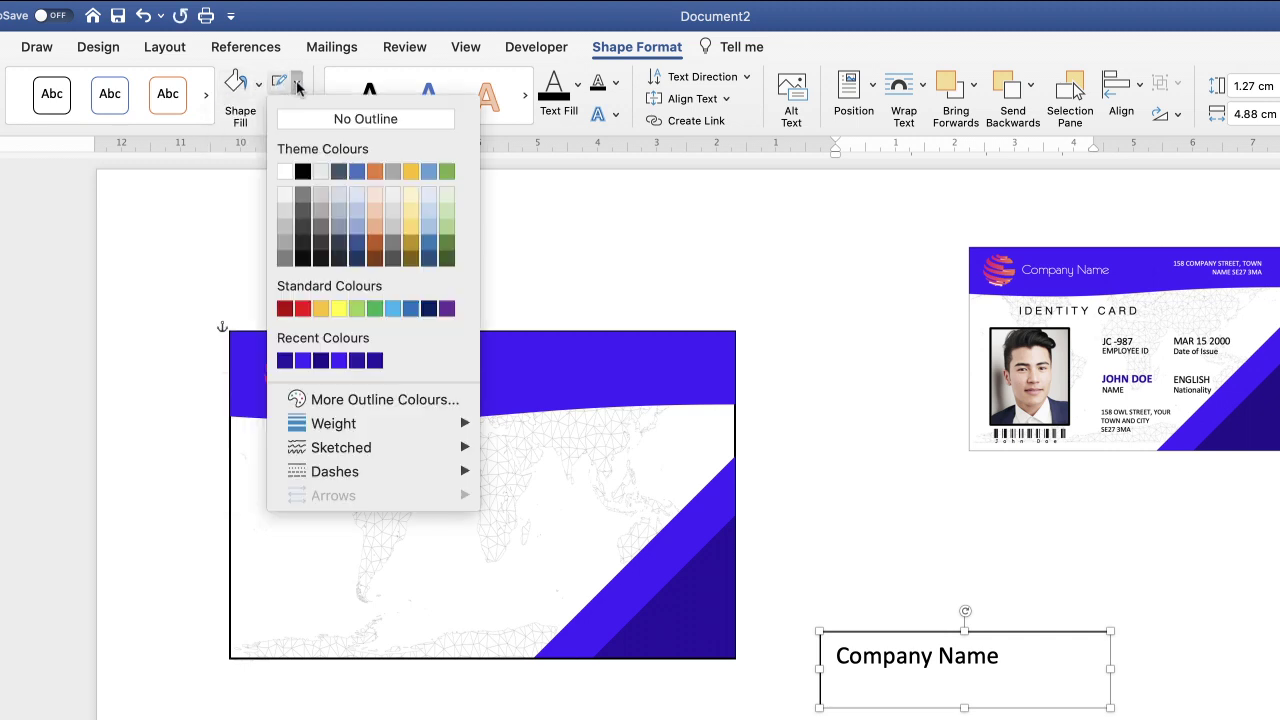
{"action": "left_click", "coordinate": [320, 121]}
Step: Format the "Company Name" text in white with the Brazilia font
{"action": "left_click", "coordinate": [1130, 535]}
{"action": "mouse_move", "coordinate": [975, 638]}
{"action": "left_mouse_down"}
{"action": "mouse_move", "coordinate": [529, 403]}
{"action": "mouse_move", "coordinate": [460, 334]}
{"action": "mouse_move", "coordinate": [506, 350]}
{"action": "mouse_move", "coordinate": [494, 354]}
{"action": "mouse_move", "coordinate": [752, 585]}
{"action": "mouse_move", "coordinate": [955, 645]}
{"action": "left_mouse_up"}
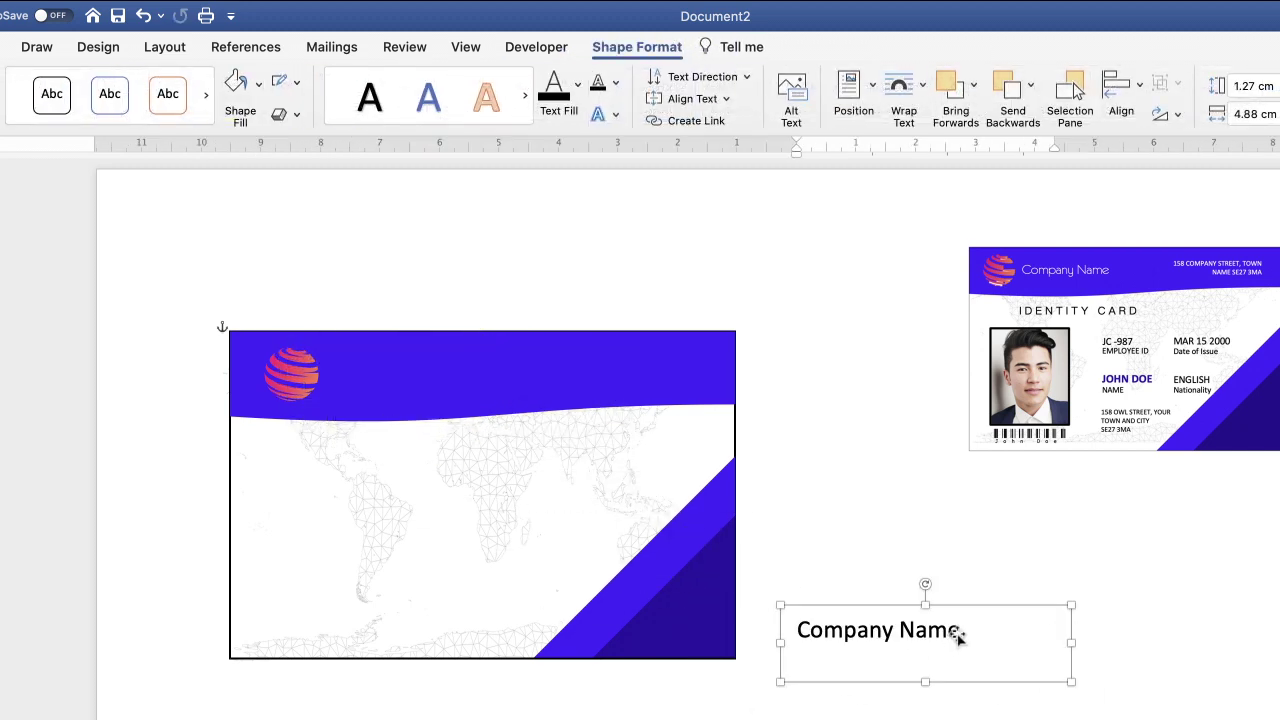
{"action": "left_click", "coordinate": [958, 632]}
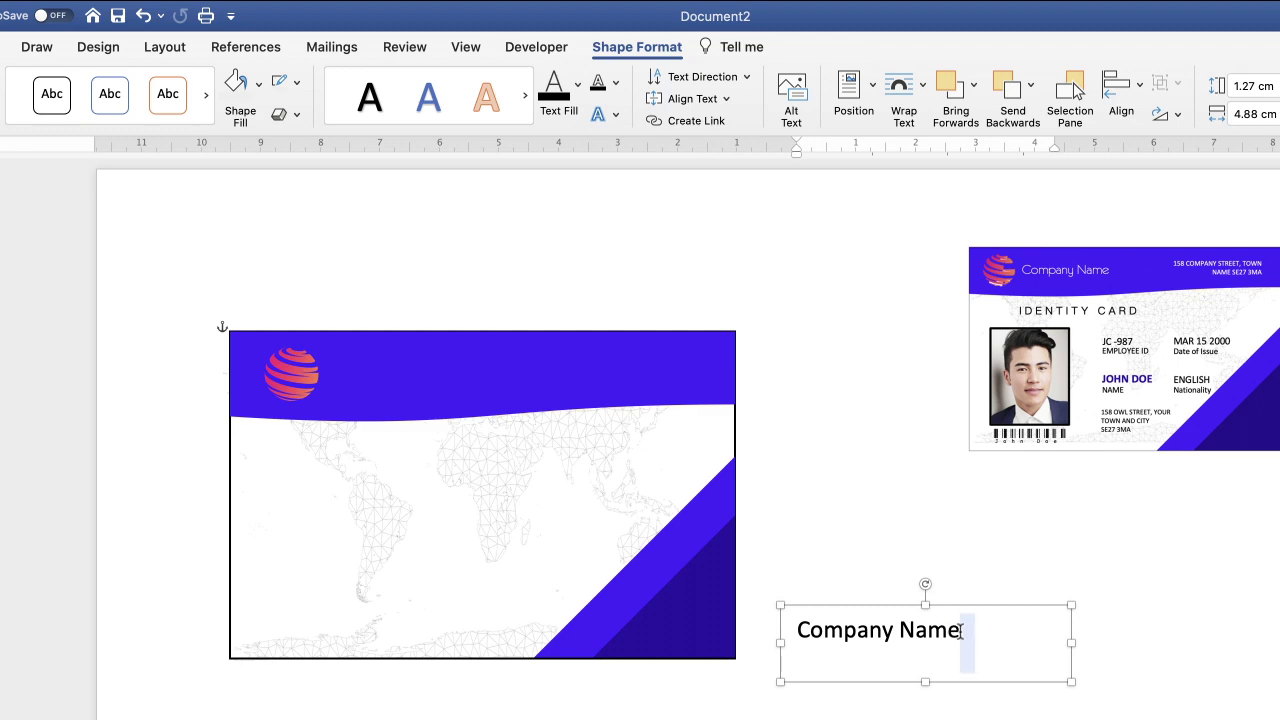
{"action": "left_click_drag", "start_coordinate": [958, 632], "coordinate": [832, 630]}
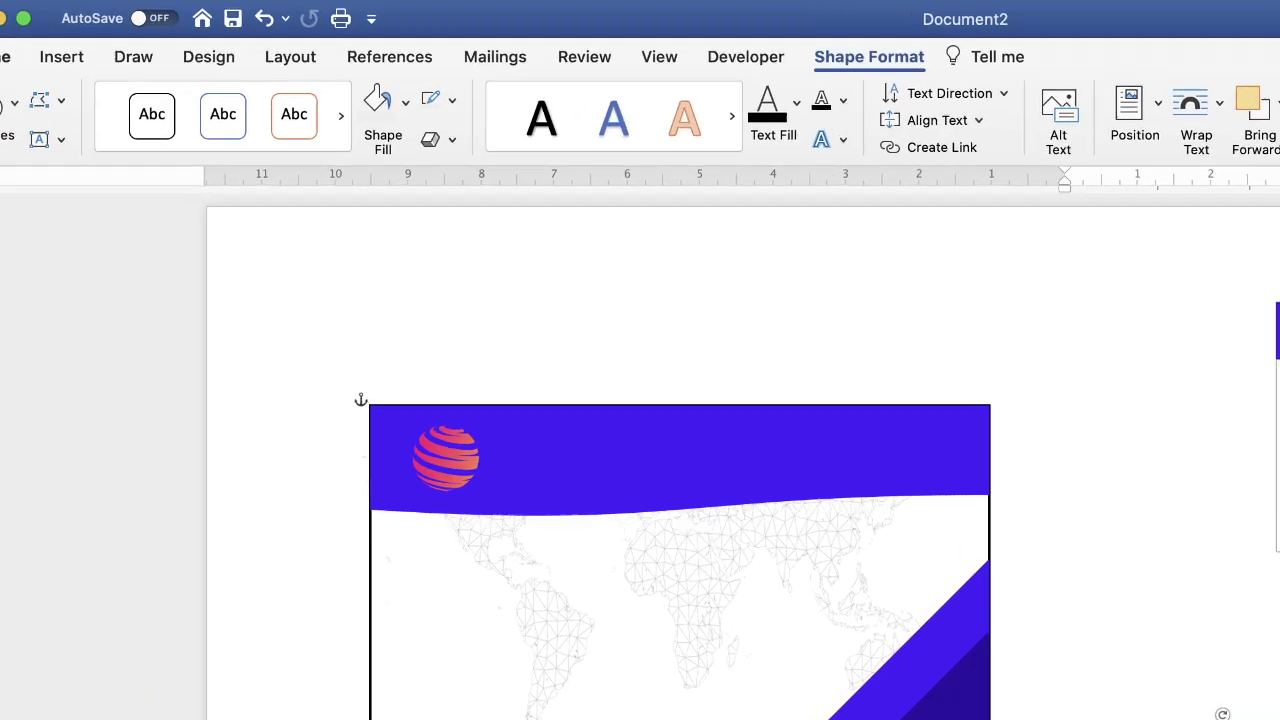
{"action": "left_click", "coordinate": [40, 64]}
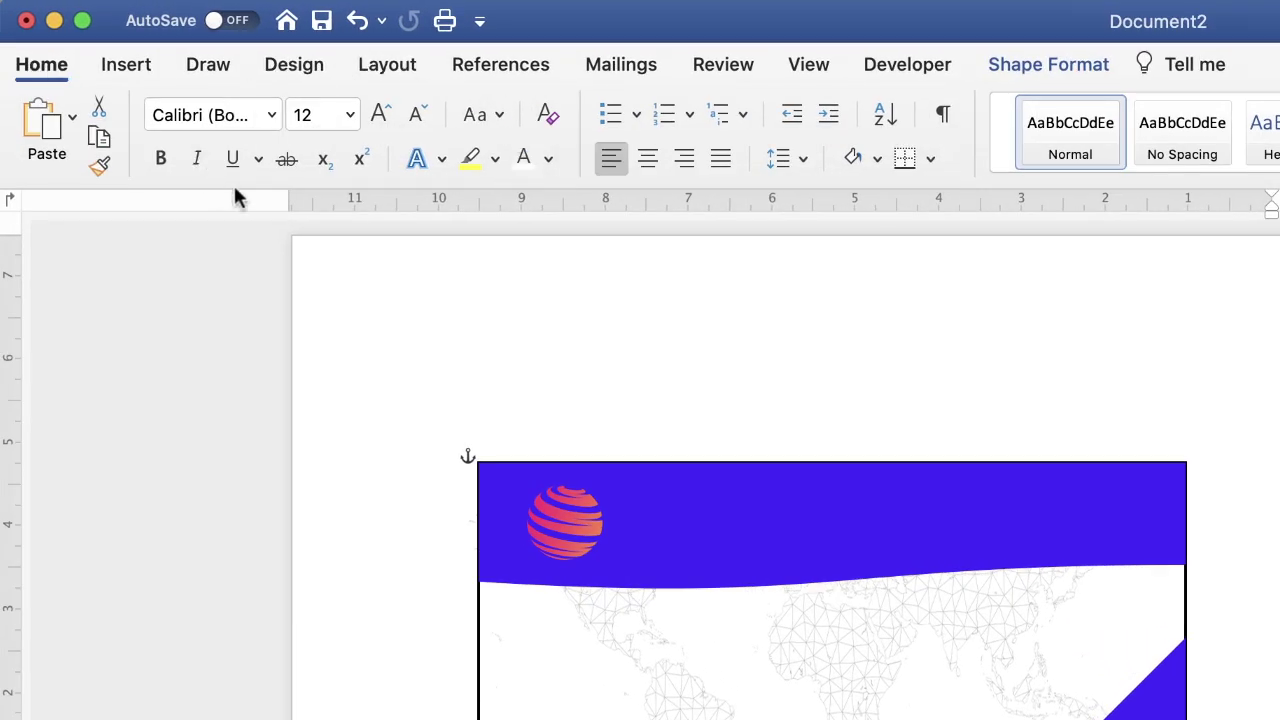
{"action": "left_click", "coordinate": [550, 160]}
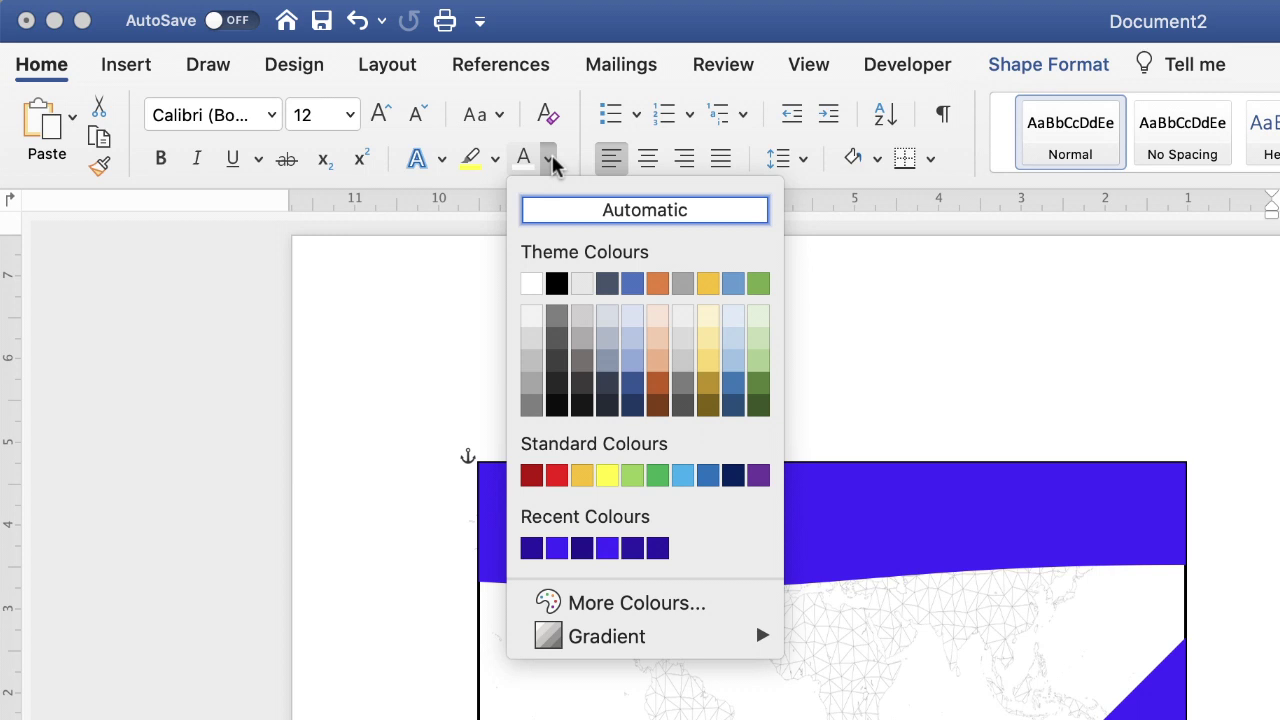
{"action": "left_click", "coordinate": [531, 286]}
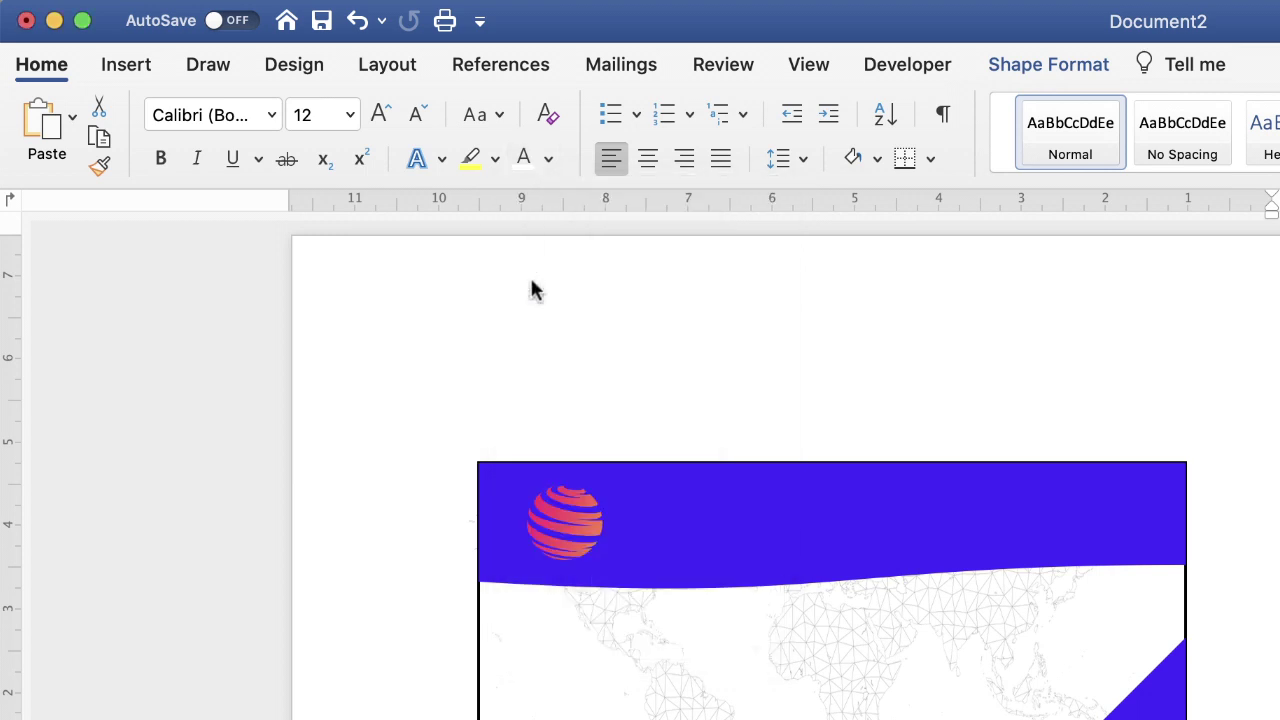
{"action": "left_click", "coordinate": [272, 116]}
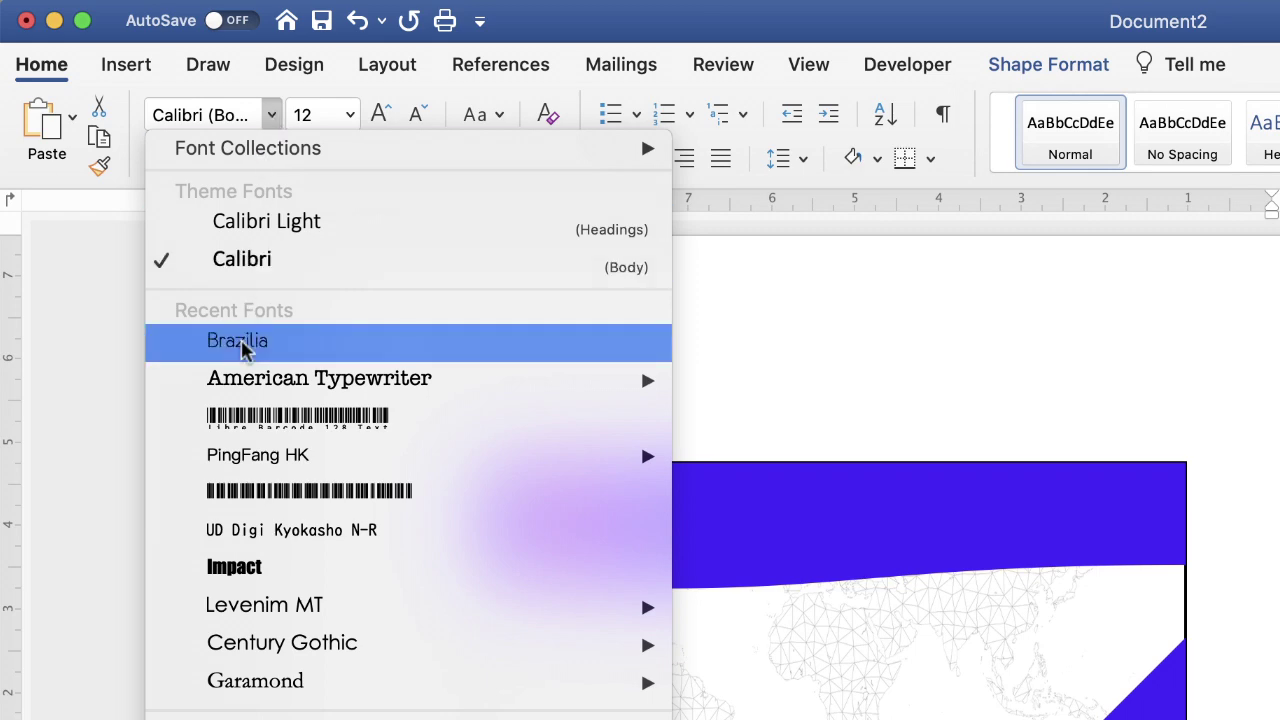
{"action": "left_click", "coordinate": [280, 358]}
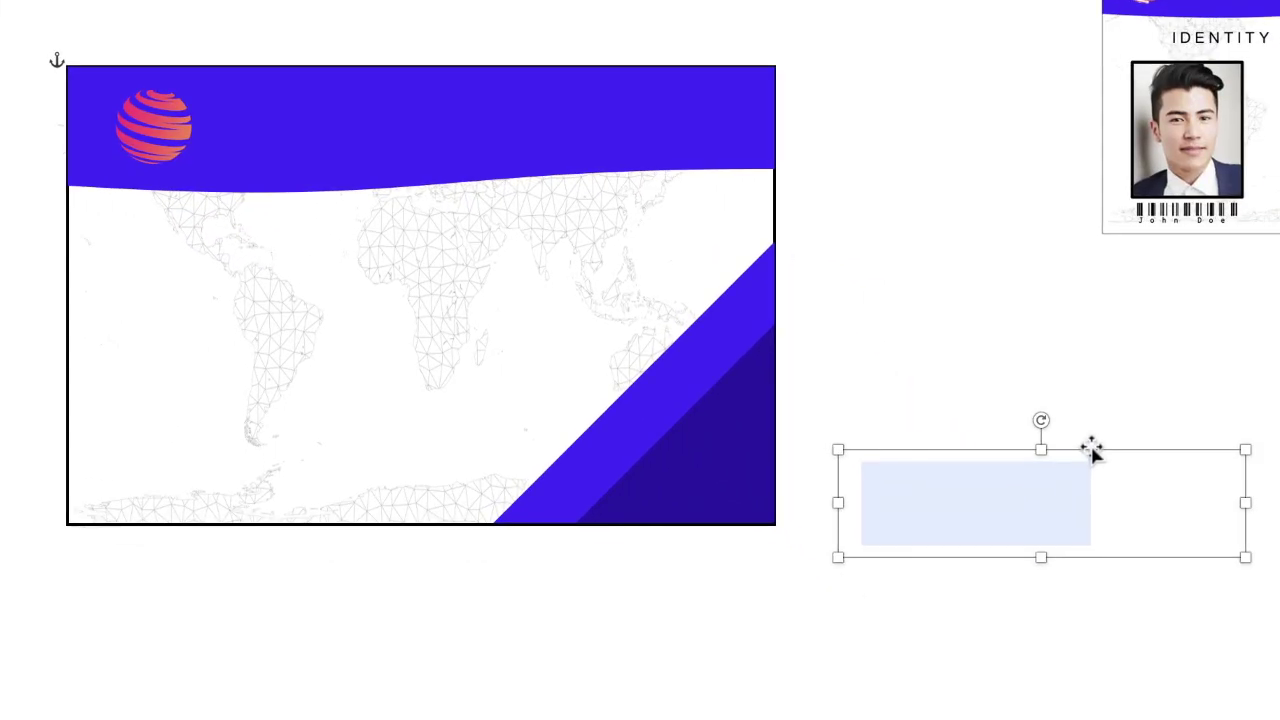
Step: Place the "Company Name" text box in the header beside the logo and shrink the box to fit its text
{"action": "left_click_drag", "start_coordinate": [1221, 578], "coordinate": [565, 207]}
{"action": "left_click_drag", "start_coordinate": [433, 77], "coordinate": [458, 103]}
{"action": "left_click_drag", "start_coordinate": [404, 198], "coordinate": [404, 157]}
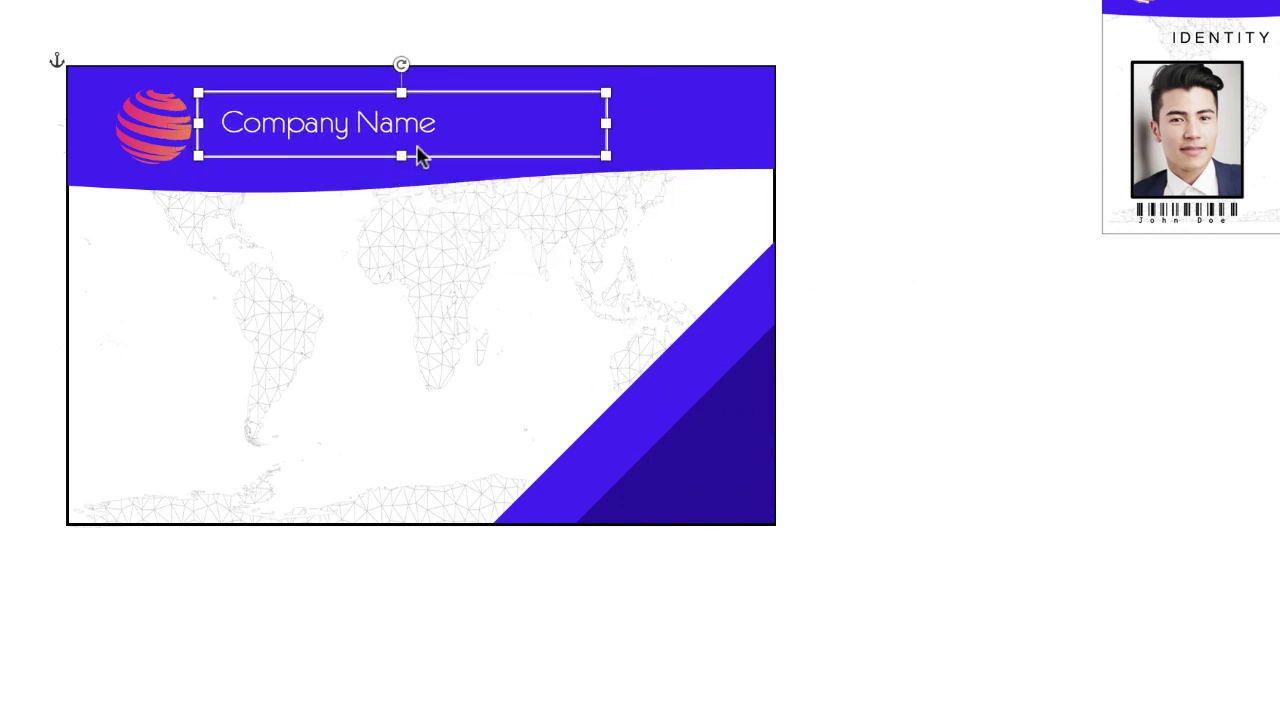
{"action": "left_click_drag", "start_coordinate": [606, 124], "coordinate": [461, 124]}
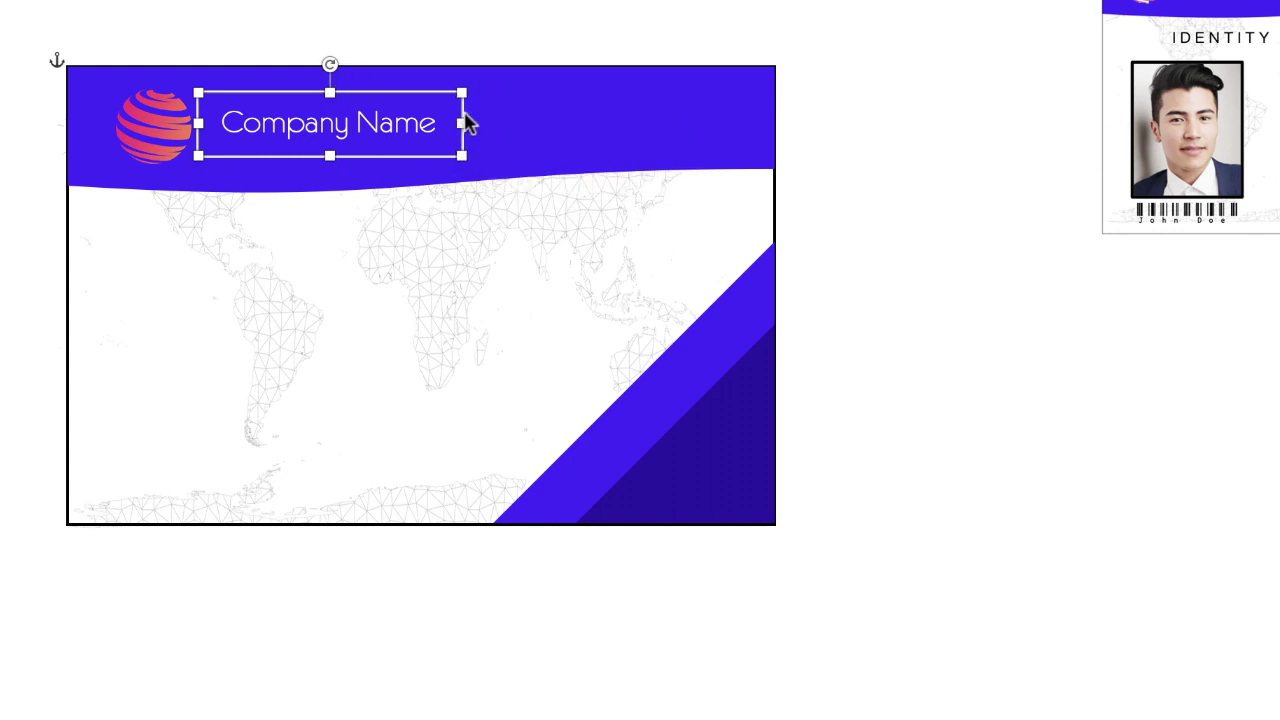
{"action": "left_click_drag", "start_coordinate": [314, 140], "coordinate": [316, 143]}
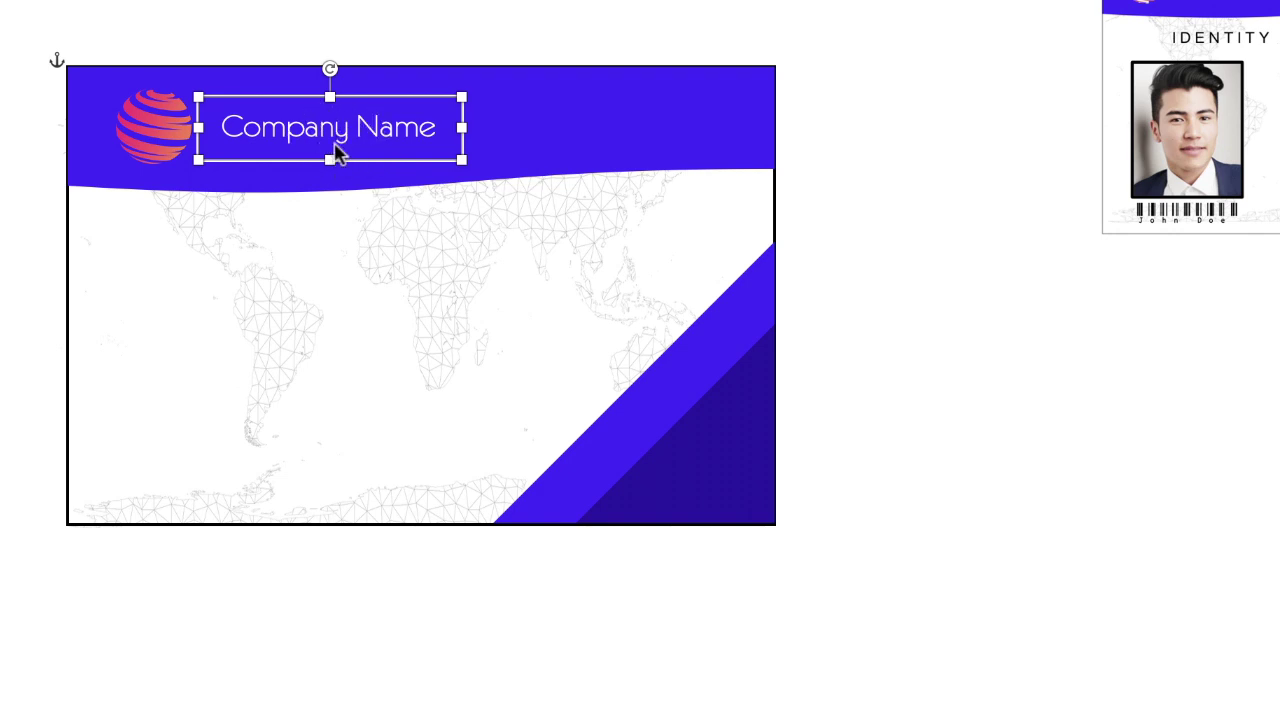
Step: Duplicate the "Company Name" text box to the right end of the header and set the copy's font to Calibri
{"action": "key", "text": "super+d"}
{"action": "left_click_drag", "start_coordinate": [349, 163], "coordinate": [617, 116]}
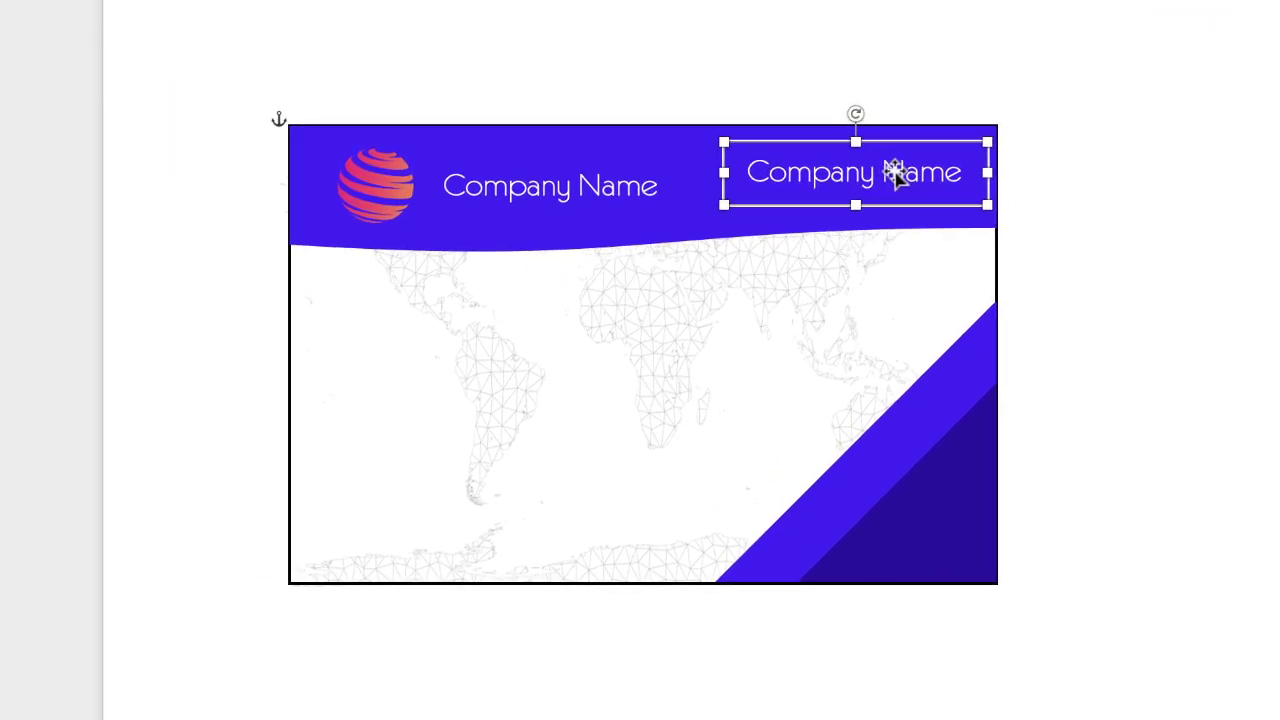
{"action": "double_click", "coordinate": [896, 172]}
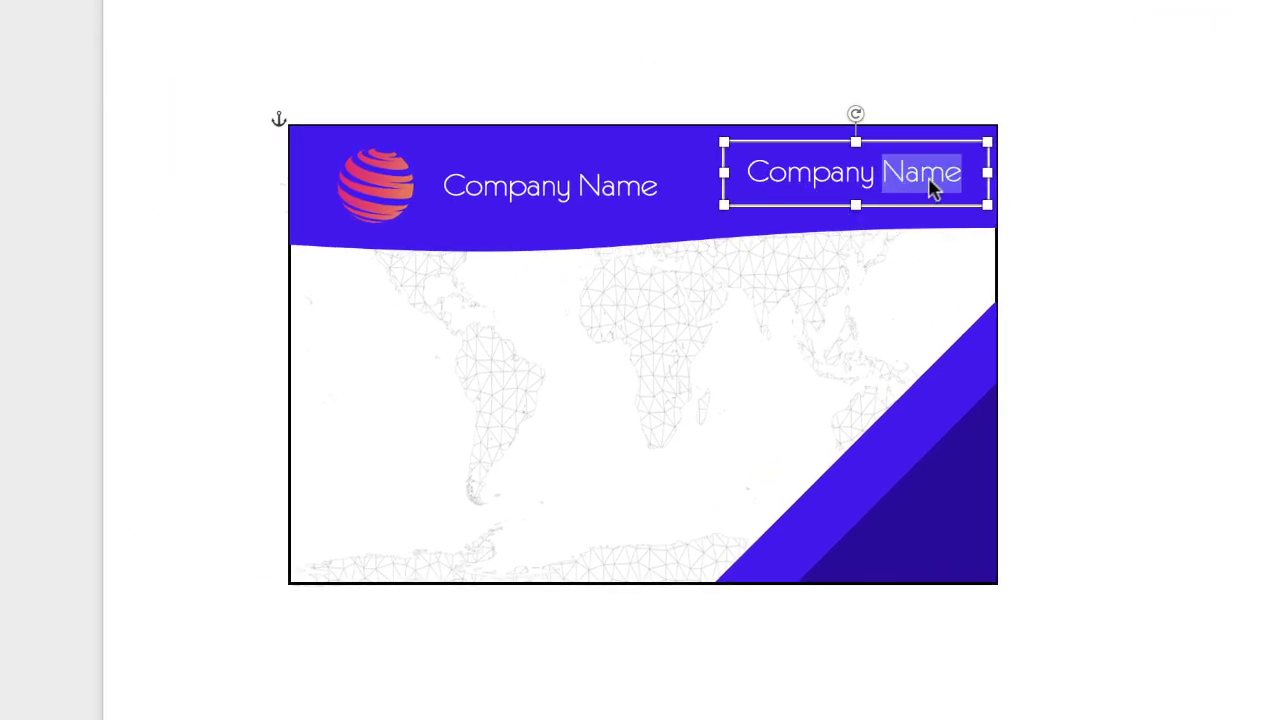
{"action": "triple_click", "coordinate": [831, 180]}
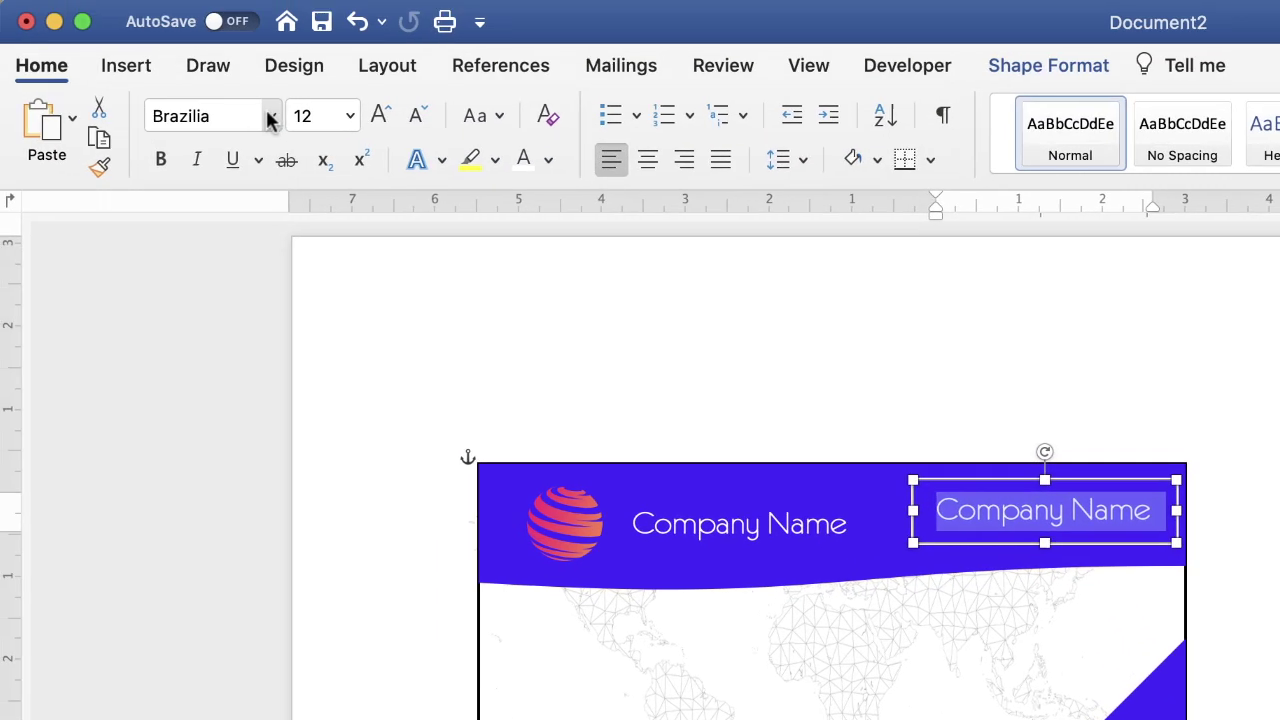
{"action": "left_click", "coordinate": [271, 117]}
{"action": "left_click", "coordinate": [271, 117]}
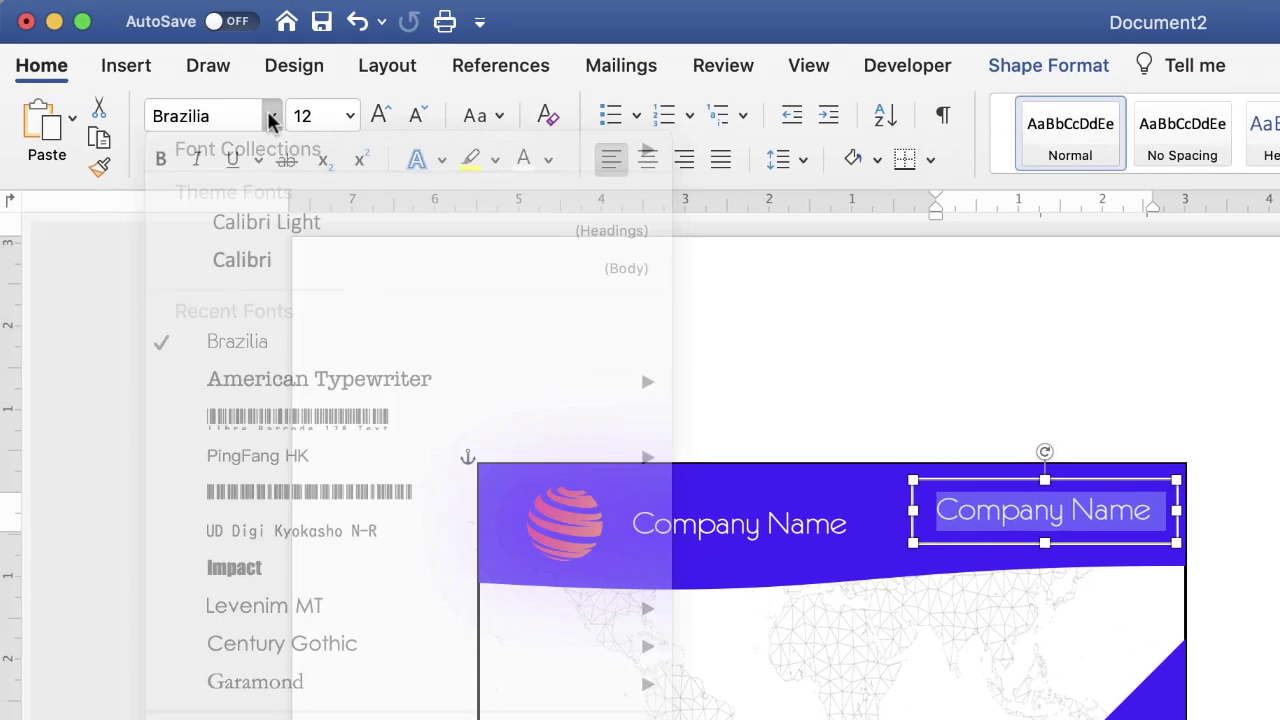
{"action": "left_click", "coordinate": [271, 117]}
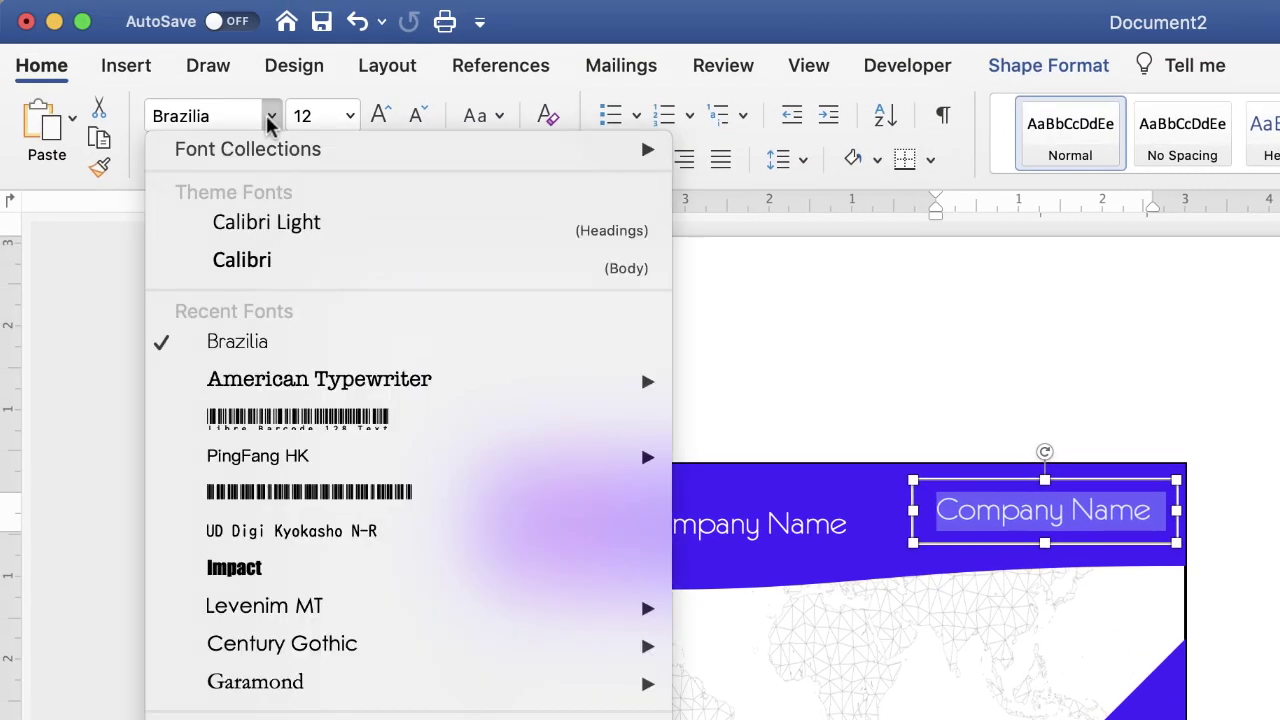
{"action": "left_click", "coordinate": [232, 262]}
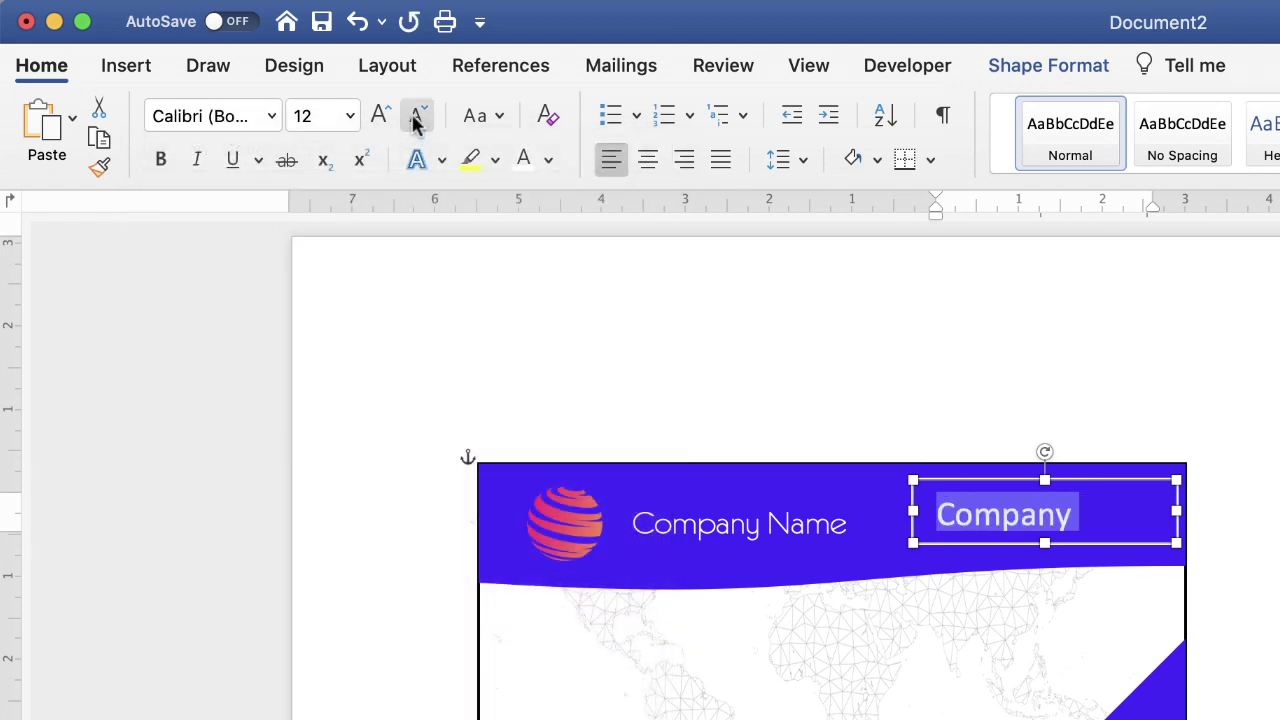
Step: Reduce the copied text to 8 pt and replace it with the company's address in capitals
{"action": "left_click", "coordinate": [417, 117]}
{"action": "left_click", "coordinate": [411, 125]}
{"action": "left_click", "coordinate": [416, 117]}
{"action": "left_click", "coordinate": [416, 117]}
{"action": "left_click", "coordinate": [416, 117]}
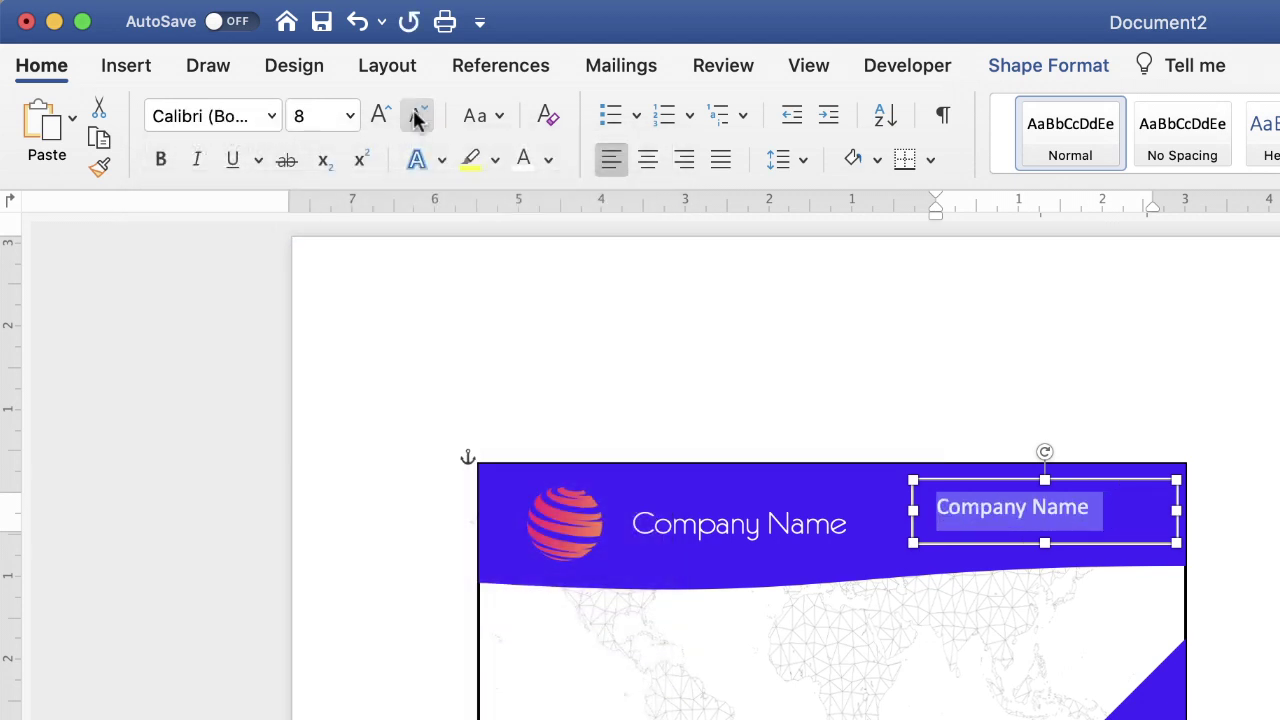
{"action": "type", "text": "158 company str"}
{"action": "key", "text": "alt+BackSpace"}
{"action": "key", "text": "alt+BackSpace"}
{"action": "type", "text": "COMPANY STREET, TOWN NAME"}
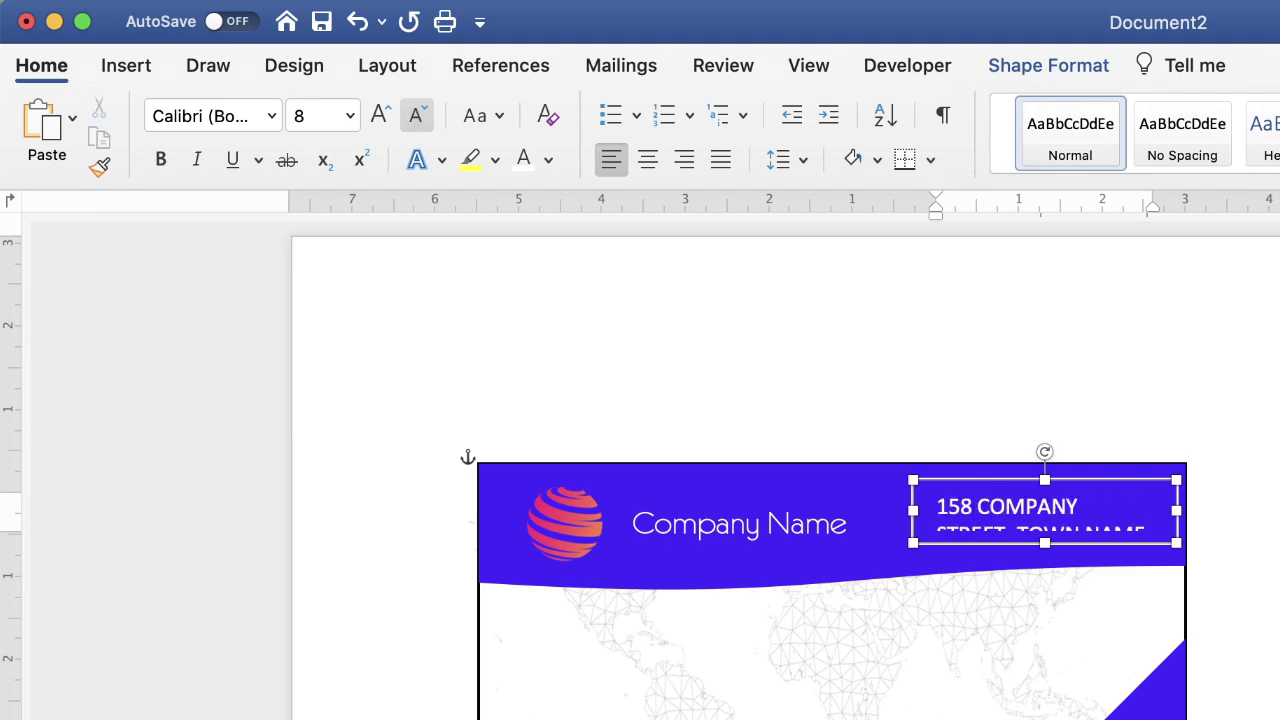
Step: Increase the address text box's height to about 1.33 cm and reduce its text to 5.5 pt
{"action": "left_click_drag", "start_coordinate": [1044, 543], "coordinate": [1039, 590]}
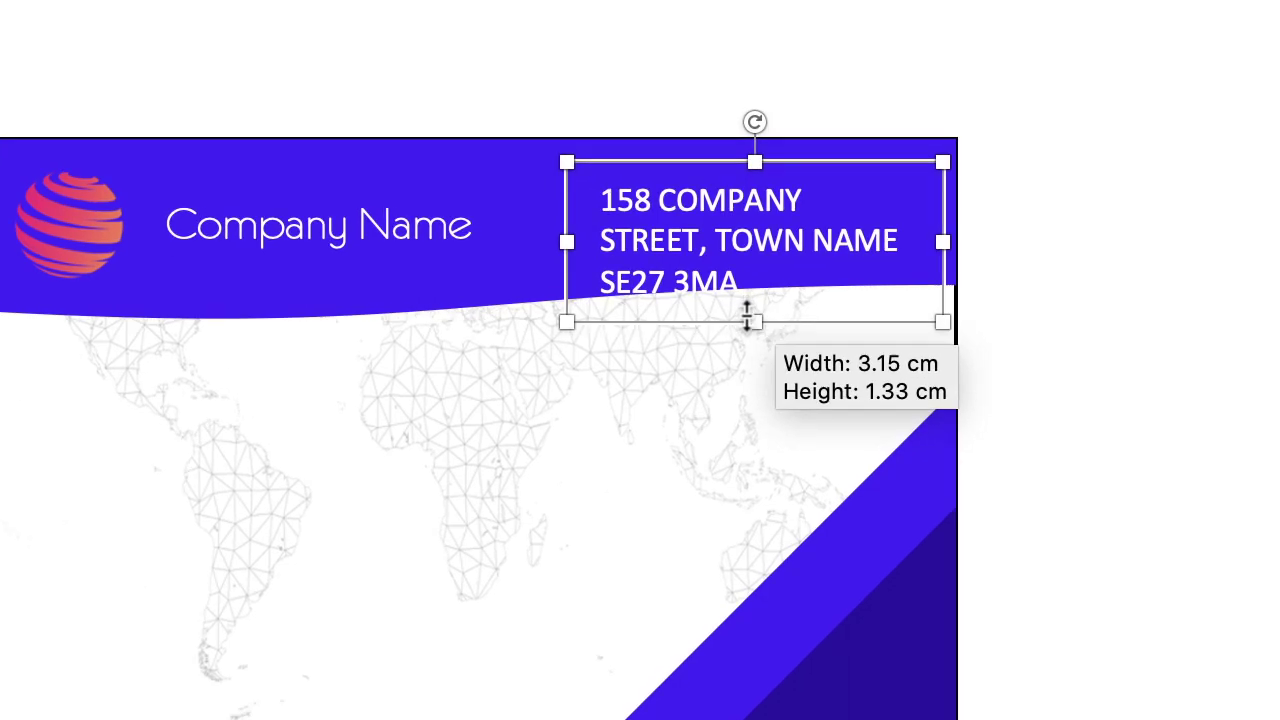
{"action": "left_click_drag", "start_coordinate": [747, 318], "coordinate": [747, 320]}
{"action": "left_click_drag", "start_coordinate": [734, 277], "coordinate": [754, 290]}
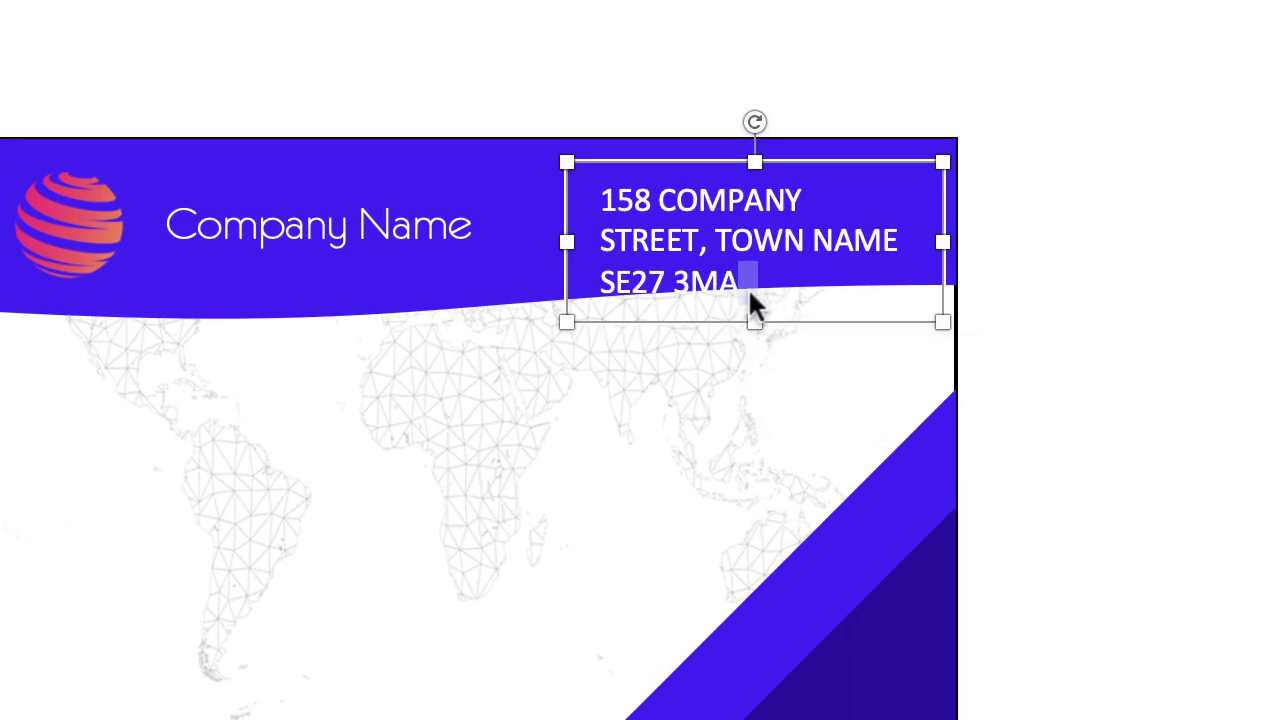
{"action": "key", "text": "super+a"}
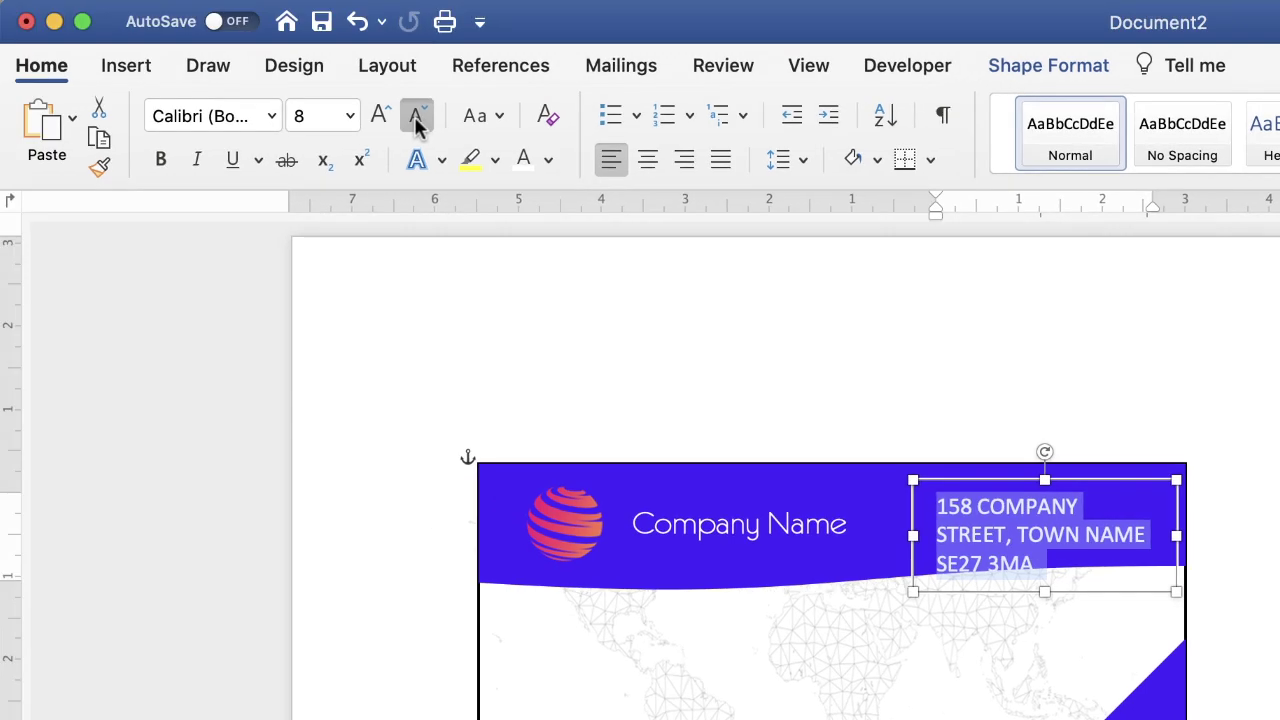
{"action": "left_click", "coordinate": [414, 116]}
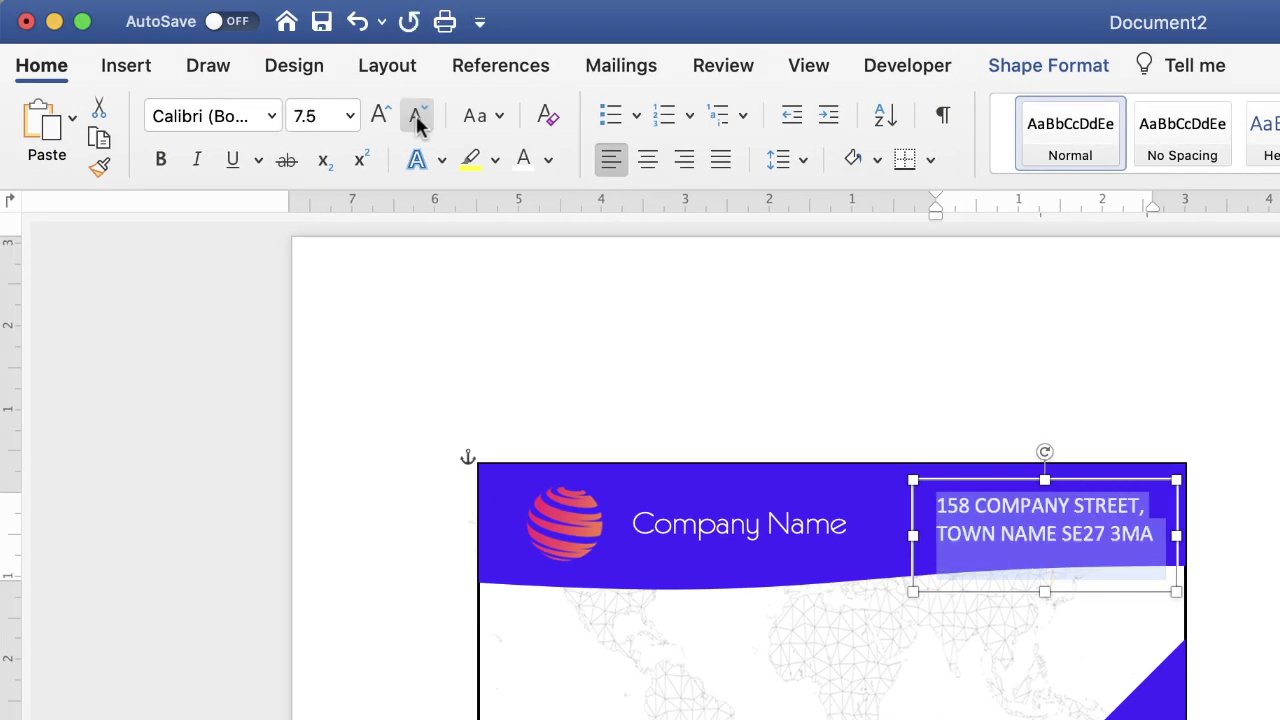
{"action": "left_click", "coordinate": [414, 116]}
{"action": "left_click", "coordinate": [416, 118]}
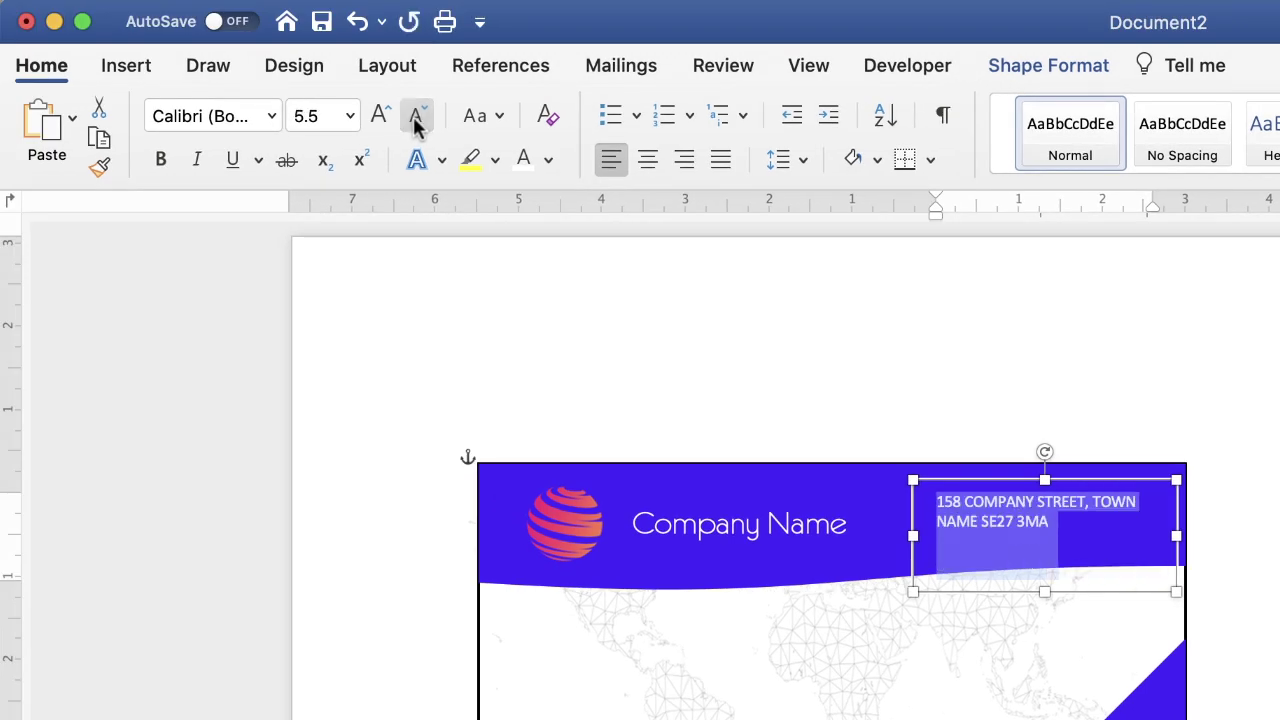
Step: Shrink the address text box to fit near the header's right edge and right-align its text
{"action": "left_click_drag", "start_coordinate": [1041, 593], "coordinate": [1044, 541]}
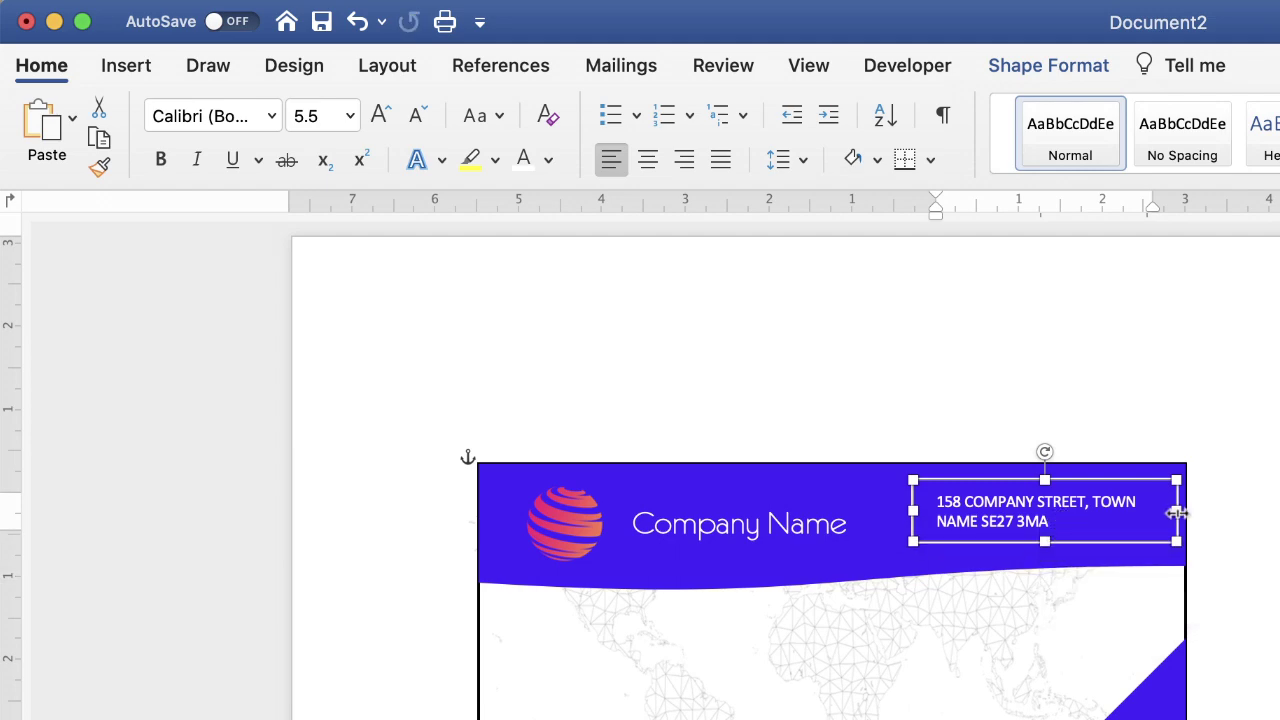
{"action": "left_click_drag", "start_coordinate": [1177, 511], "coordinate": [1151, 506]}
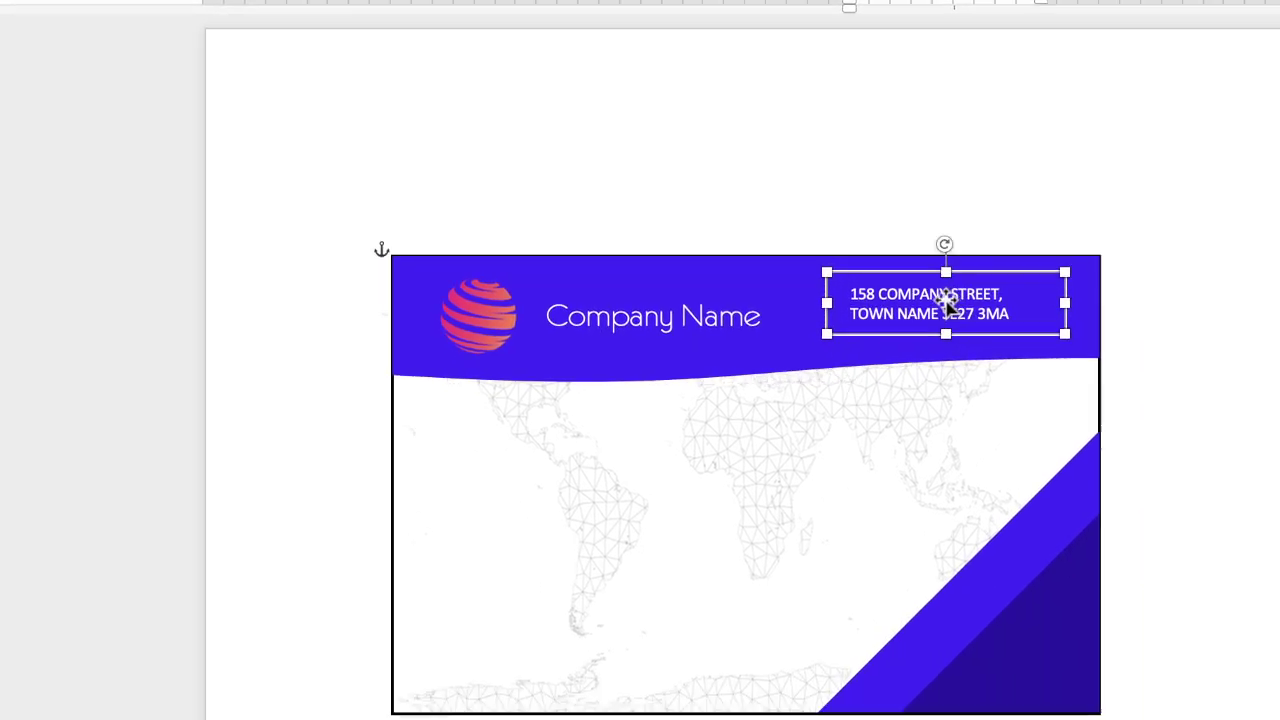
{"action": "mouse_move", "coordinate": [946, 305]}
{"action": "left_mouse_down"}
{"action": "mouse_move", "coordinate": [982, 305]}
{"action": "mouse_move", "coordinate": [971, 309]}
{"action": "left_mouse_up"}
{"action": "left_click_drag", "start_coordinate": [940, 232], "coordinate": [940, 239]}
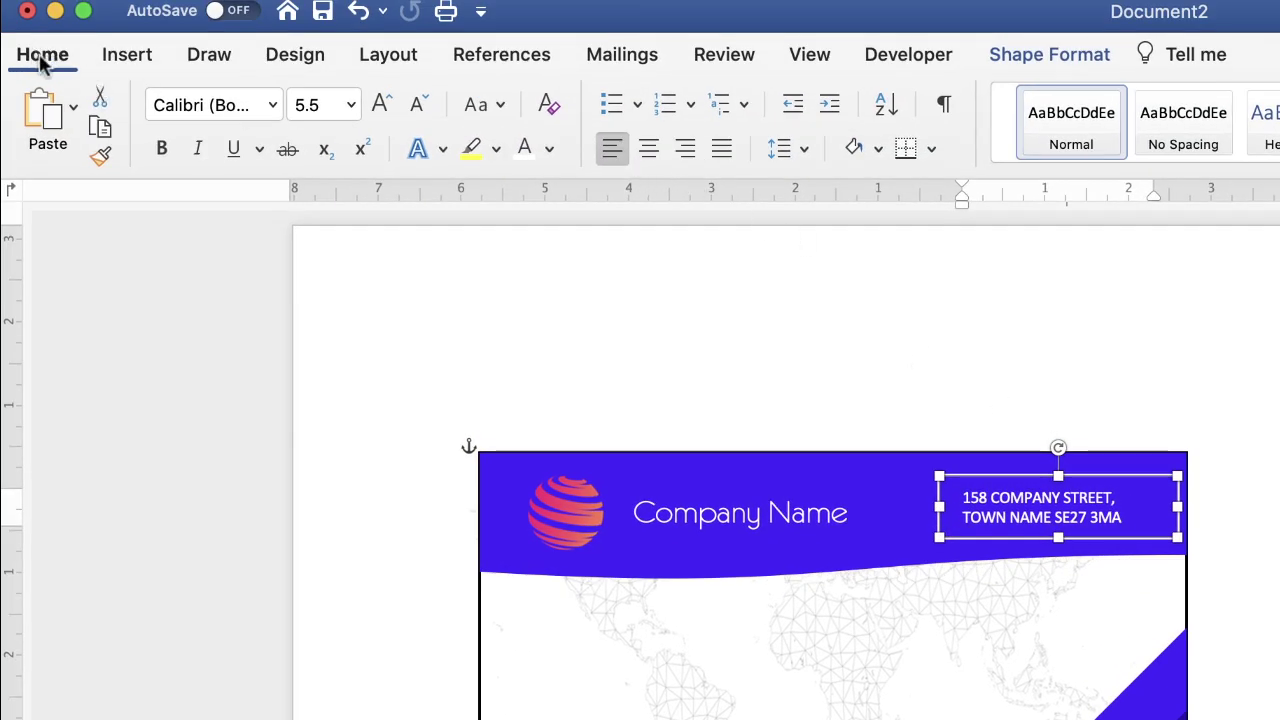
{"action": "left_click", "coordinate": [685, 148]}
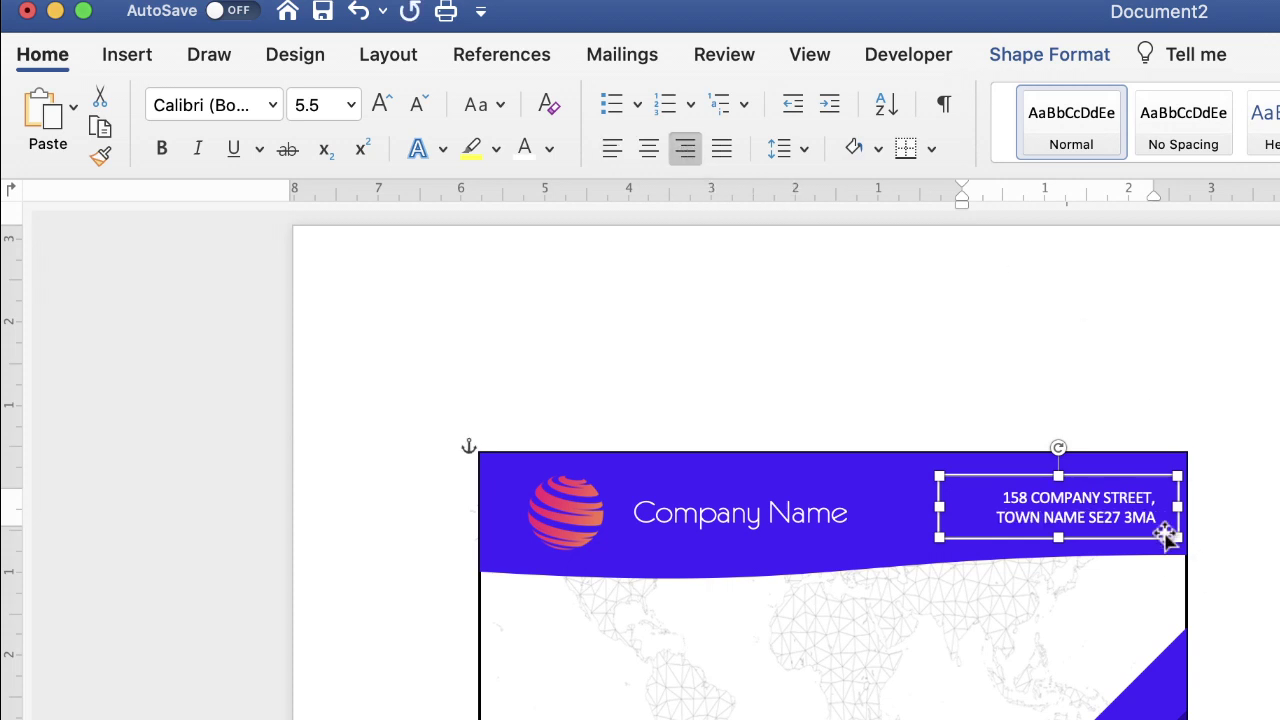
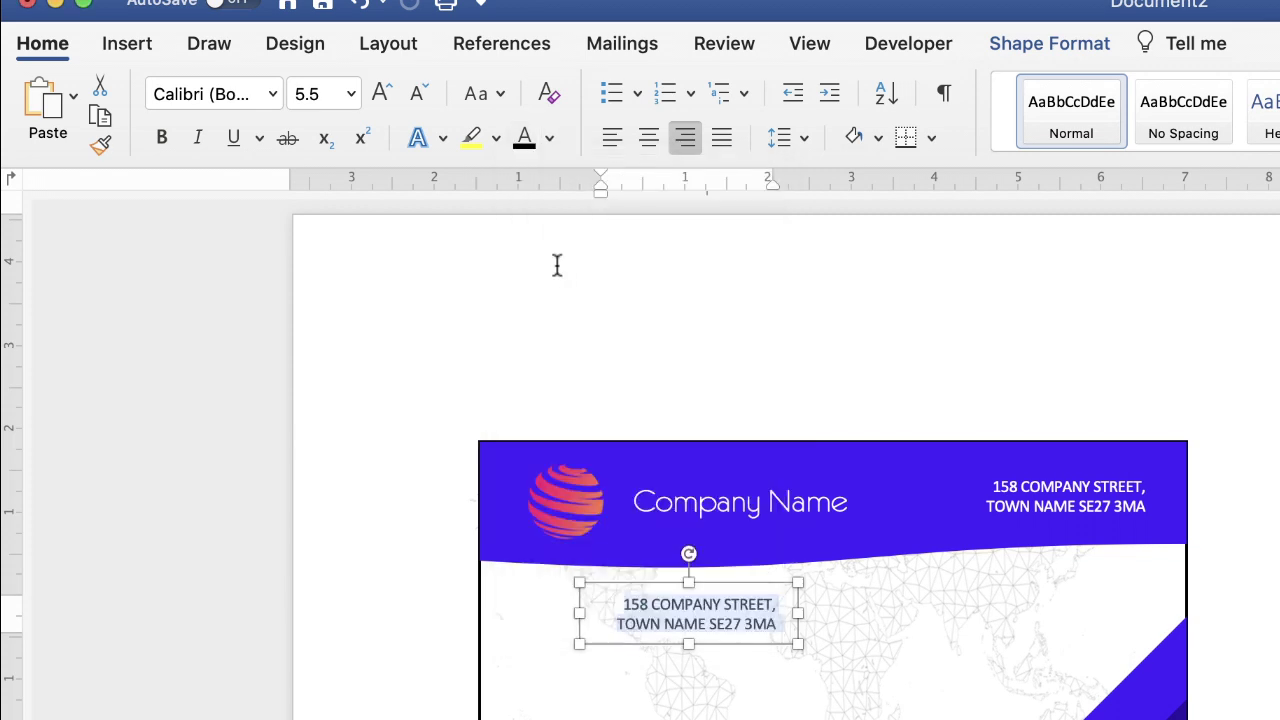
Step: Replace the black address text in the copied box below the header with "IDENTITY CARD"
{"action": "type", "text": "ID"}
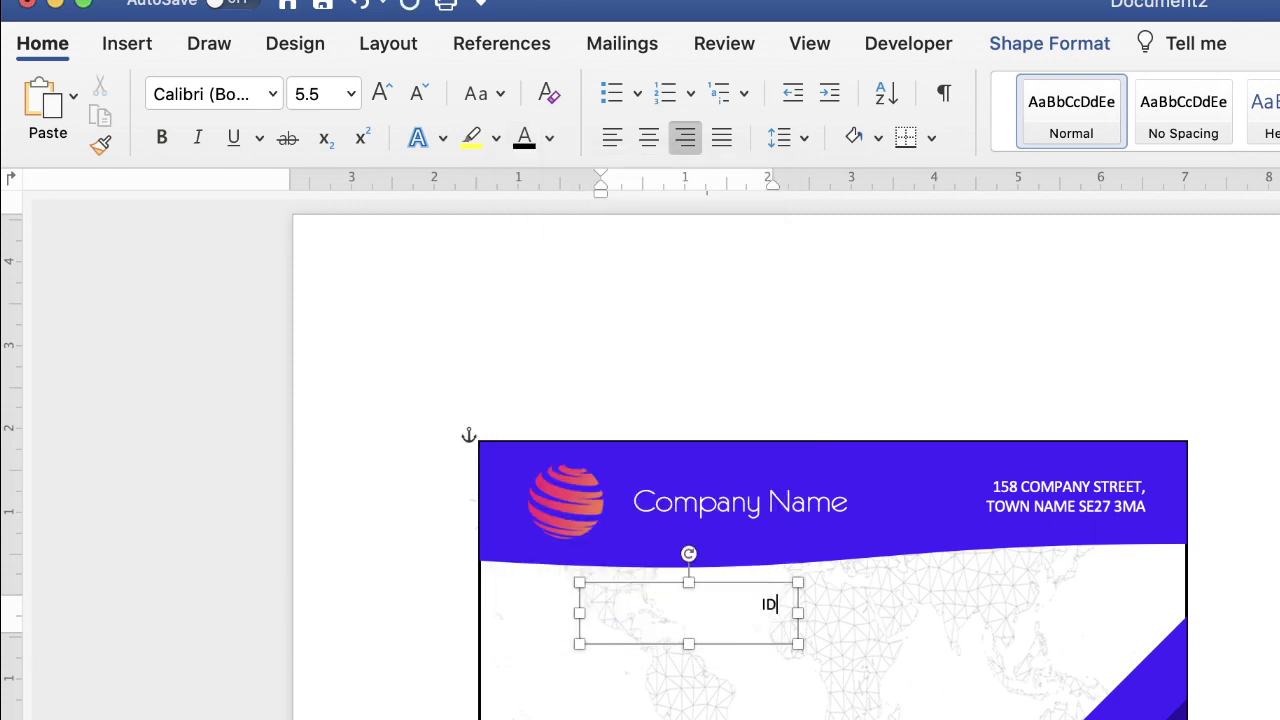
{"action": "type", "text": "ENTITY CARD"}
Step: Enlarge the "IDENTITY CARD" text to 10 pt and widen its text box to fit the words on one line
{"action": "key", "text": "super+a"}
{"action": "left_click", "coordinate": [381, 92]}
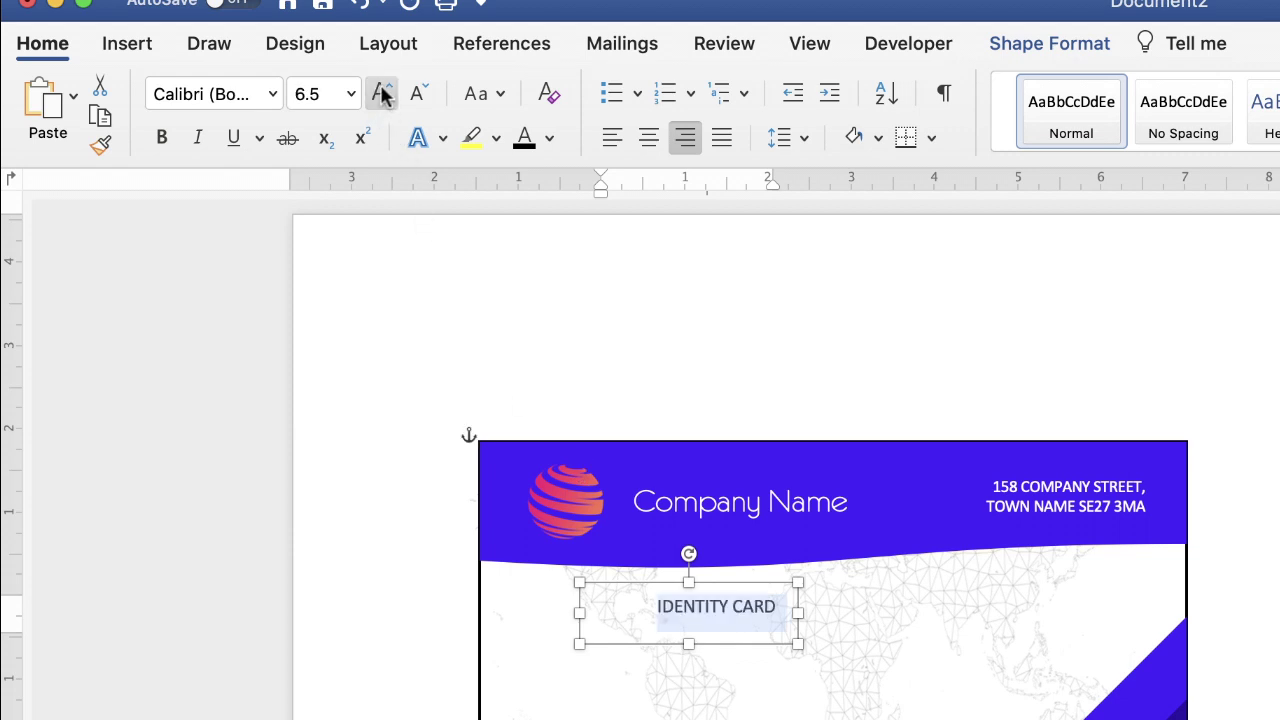
{"action": "left_click", "coordinate": [381, 92]}
{"action": "left_click", "coordinate": [381, 91]}
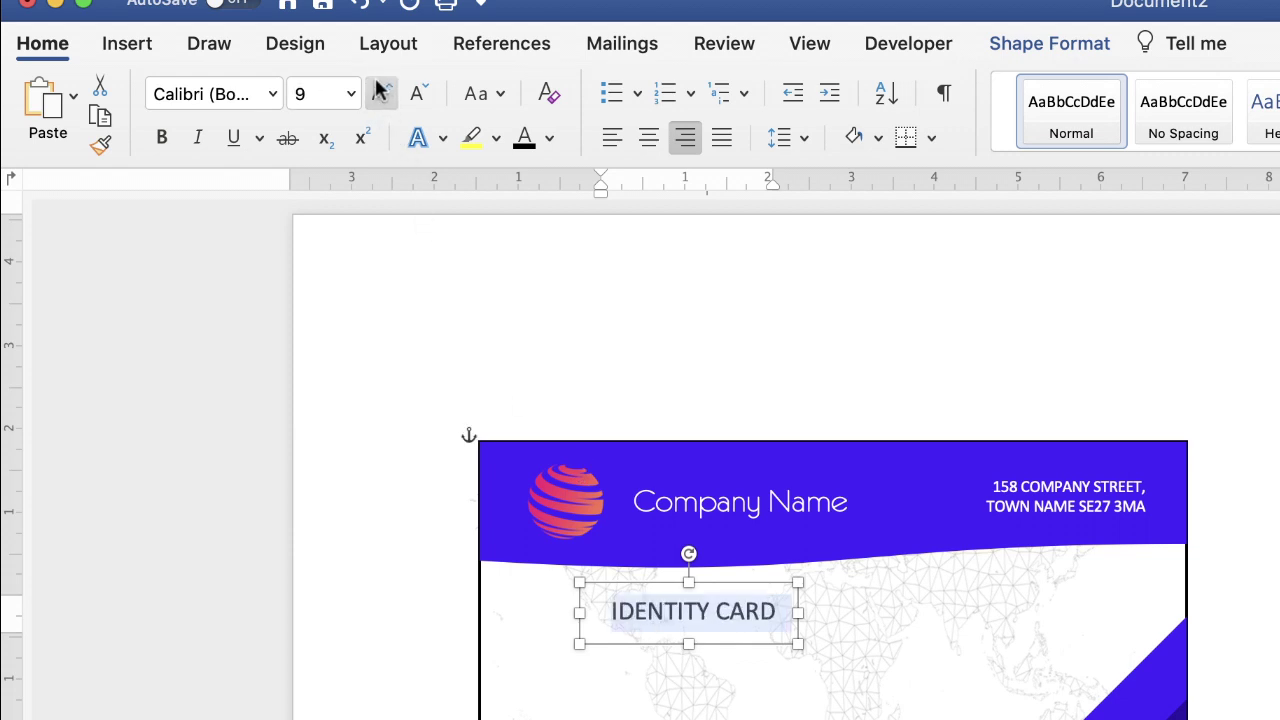
{"action": "left_click", "coordinate": [381, 91]}
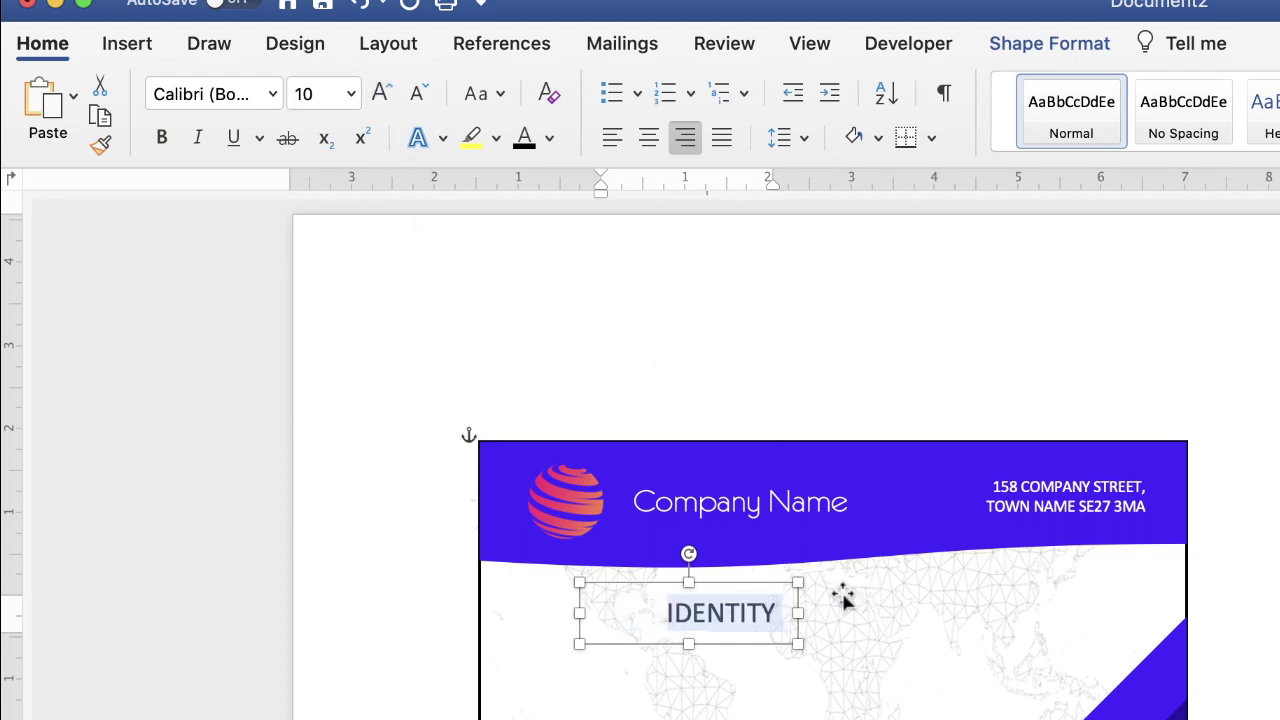
{"action": "left_click_drag", "start_coordinate": [797, 613], "coordinate": [862, 610]}
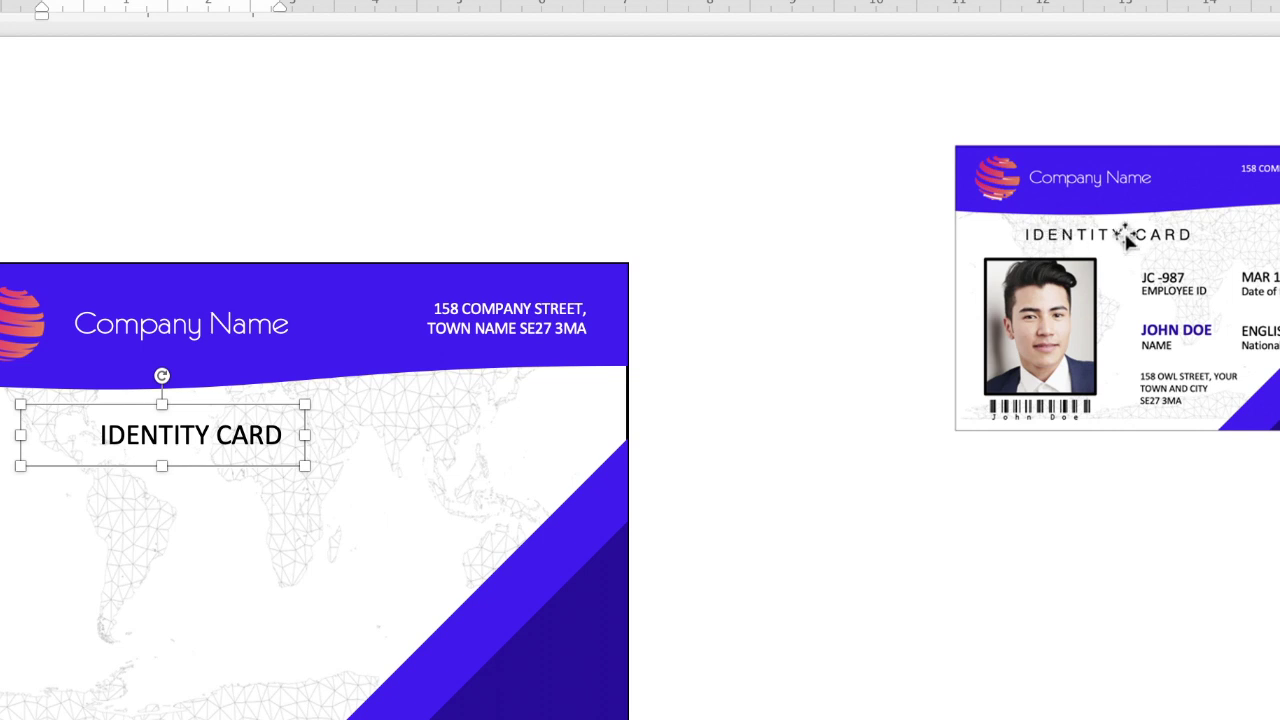
{"action": "double_click", "coordinate": [245, 436]}
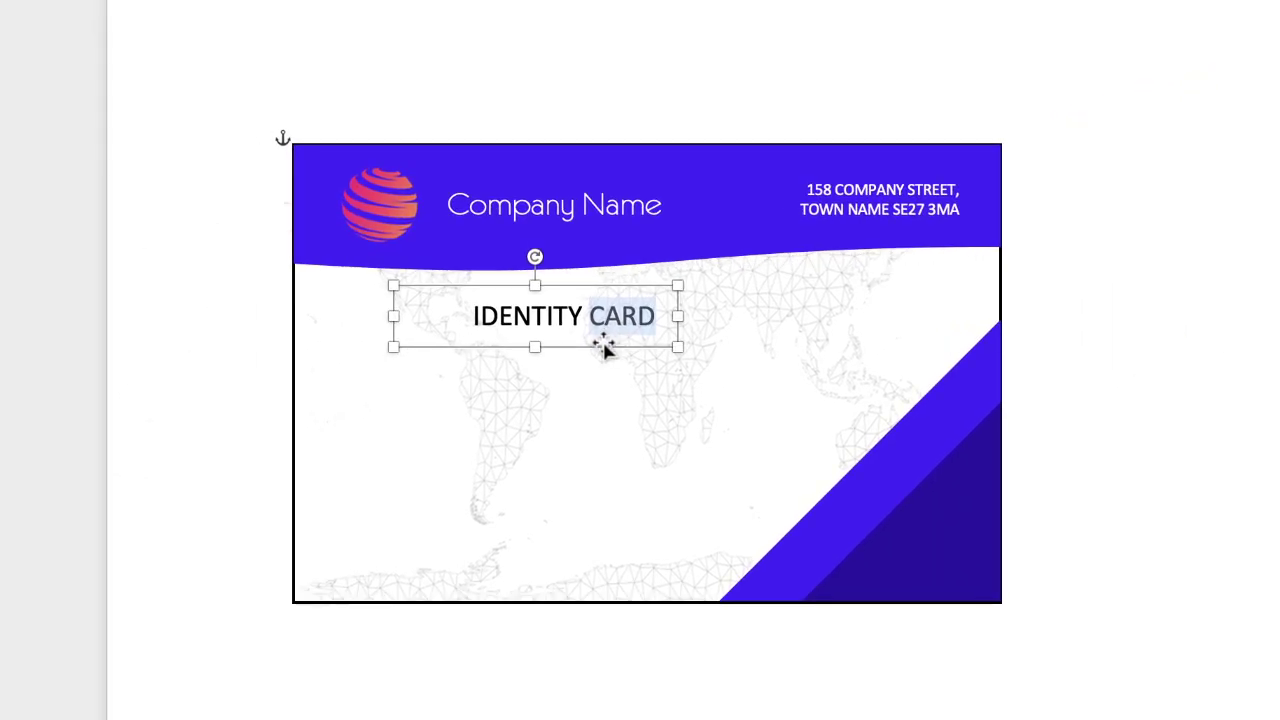
Step: Expand the character spacing of the "IDENTITY CARD" title by 1.5 pt
{"action": "triple_click", "coordinate": [601, 336]}
{"action": "right_click", "coordinate": [560, 325]}
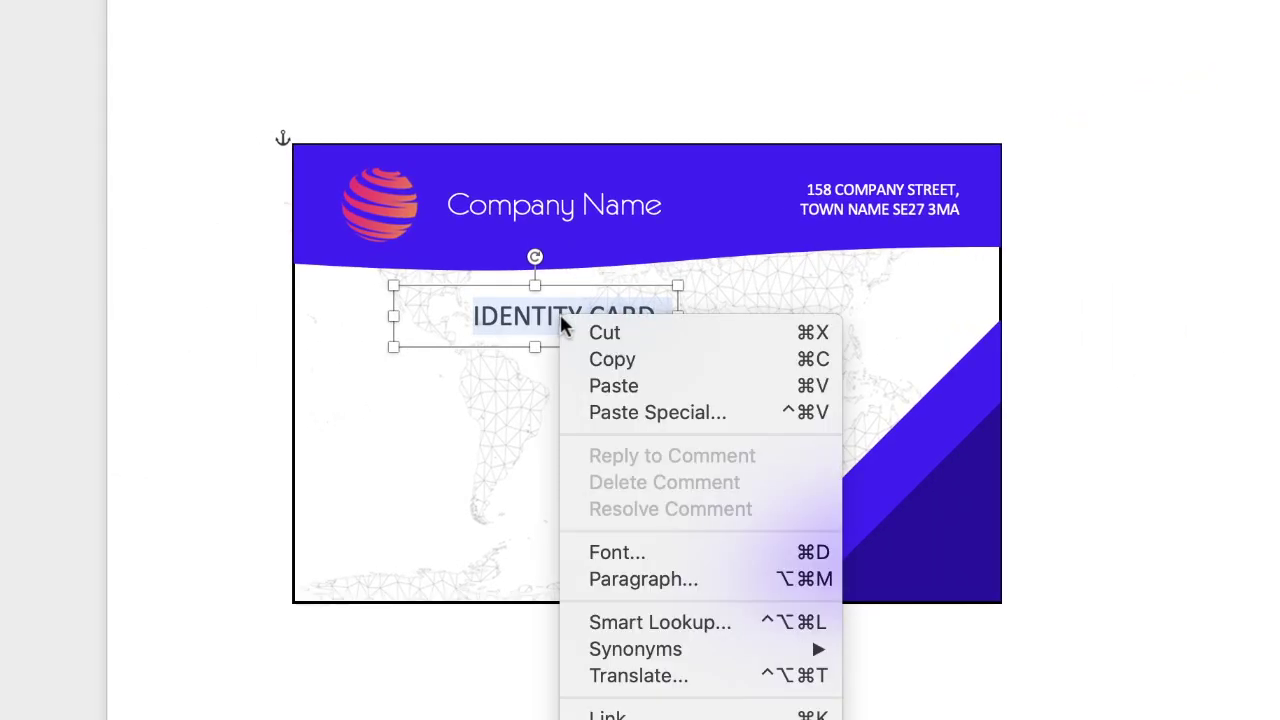
{"action": "left_click", "coordinate": [605, 551]}
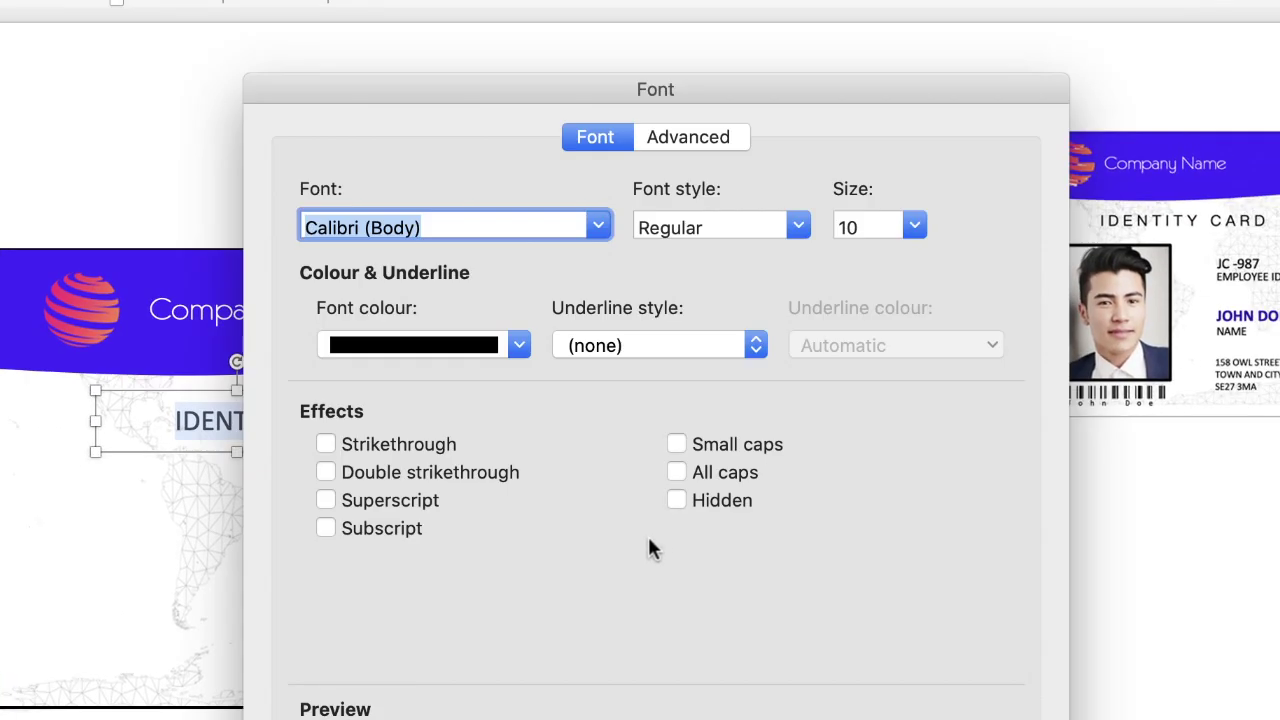
{"action": "left_click", "coordinate": [666, 142]}
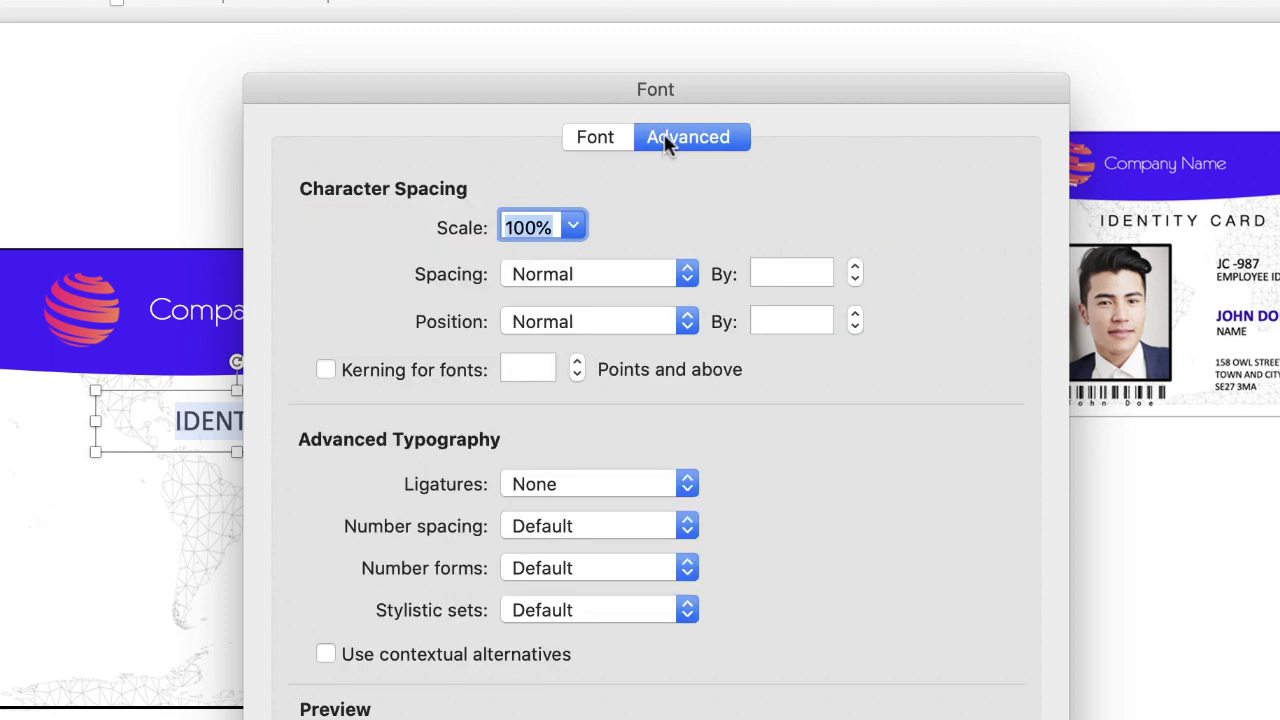
{"action": "left_click", "coordinate": [688, 274]}
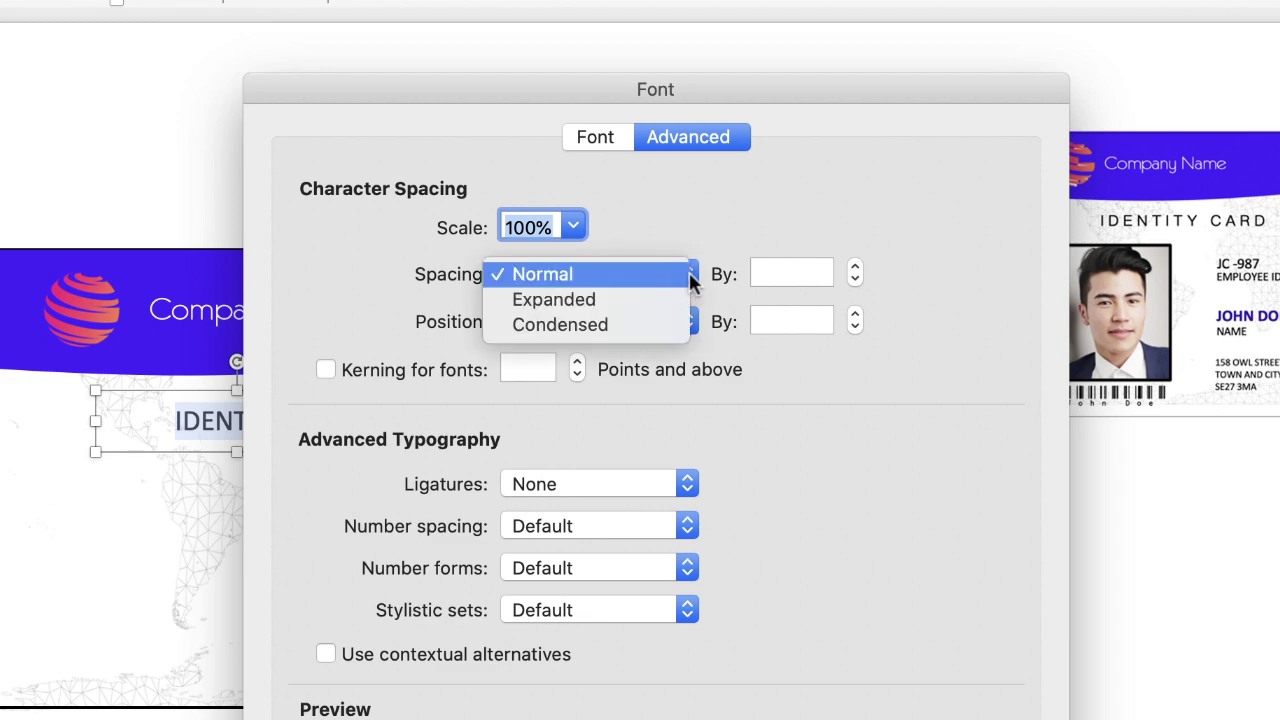
{"action": "left_click", "coordinate": [588, 303]}
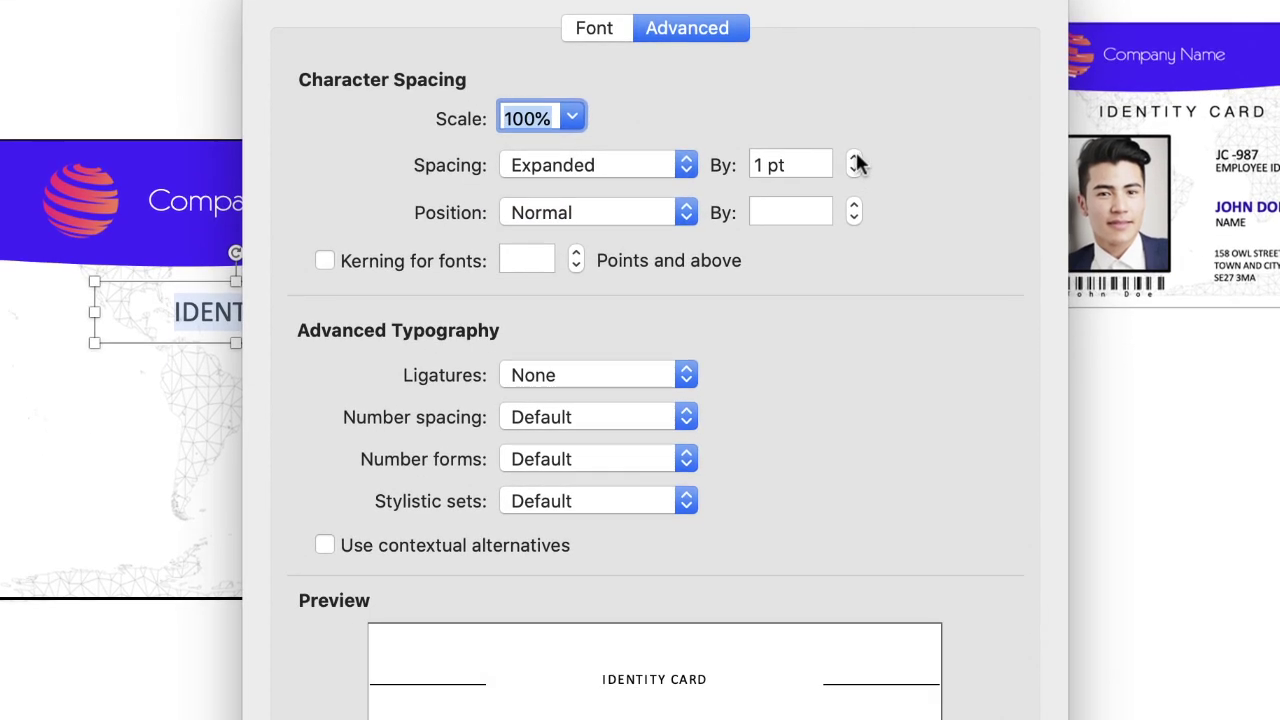
{"action": "left_click", "coordinate": [855, 160]}
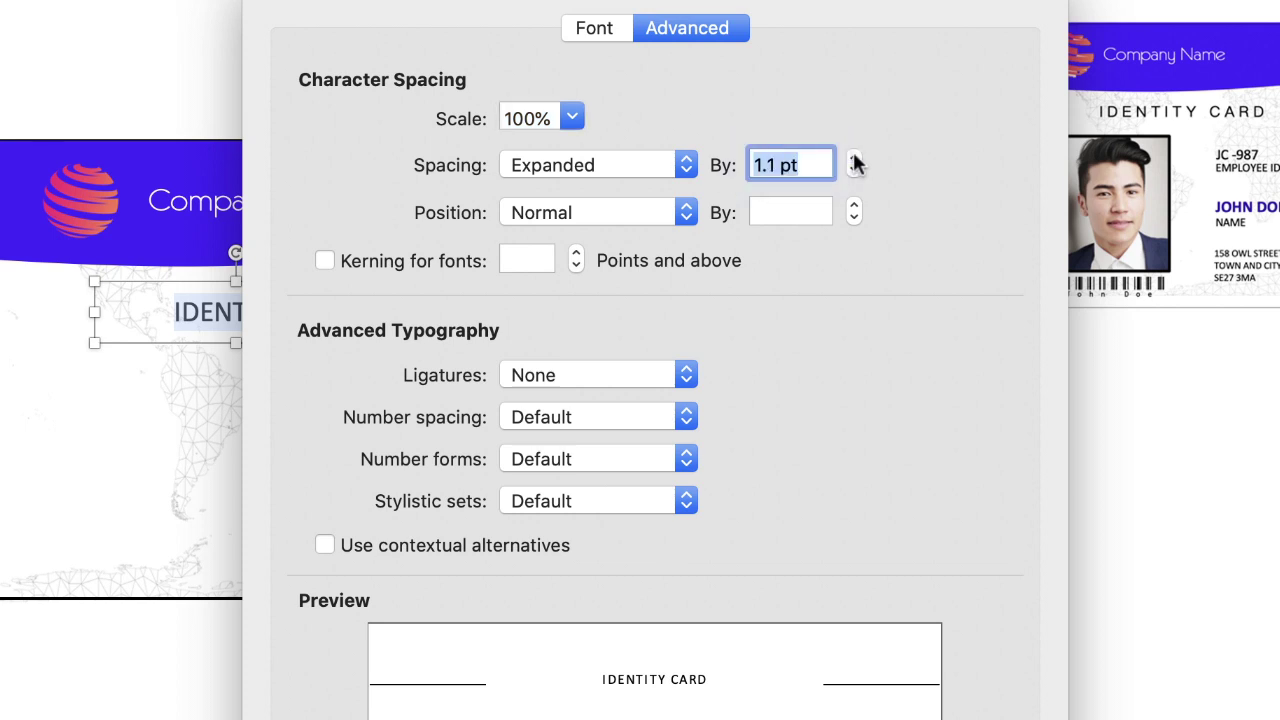
{"action": "left_click", "coordinate": [855, 160]}
{"action": "left_click", "coordinate": [855, 160]}
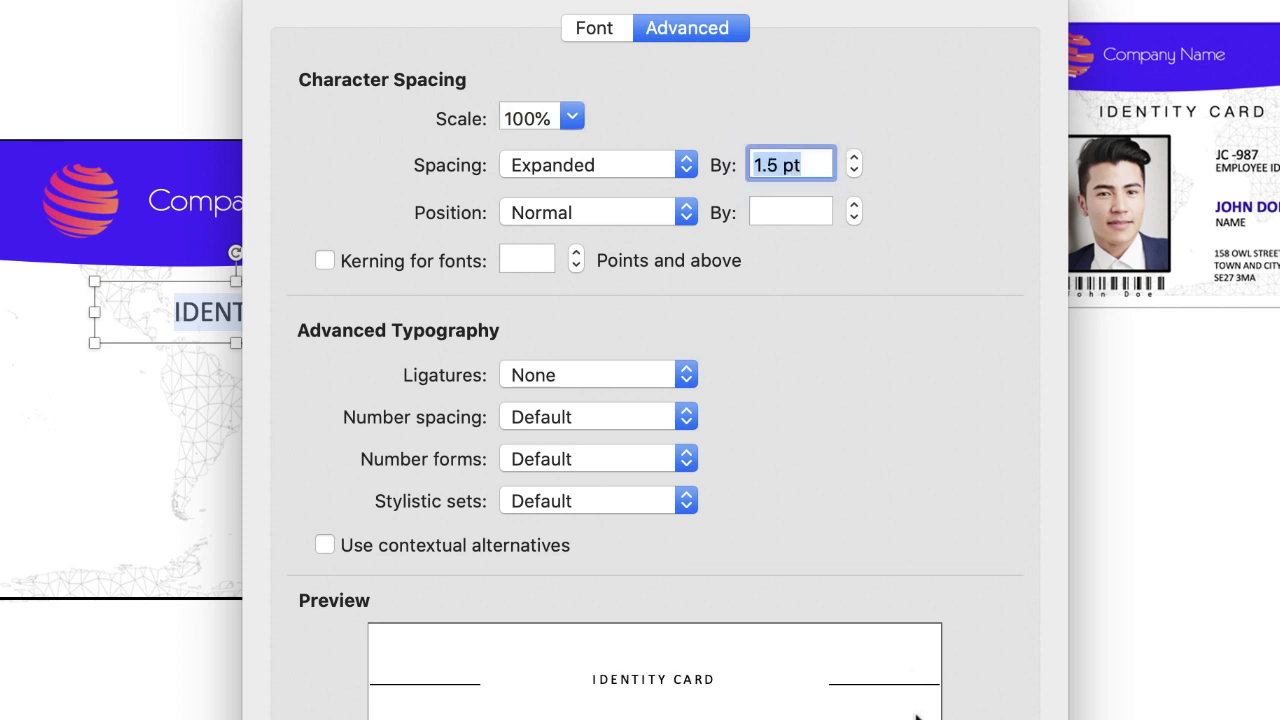
{"action": "key", "text": "Return"}
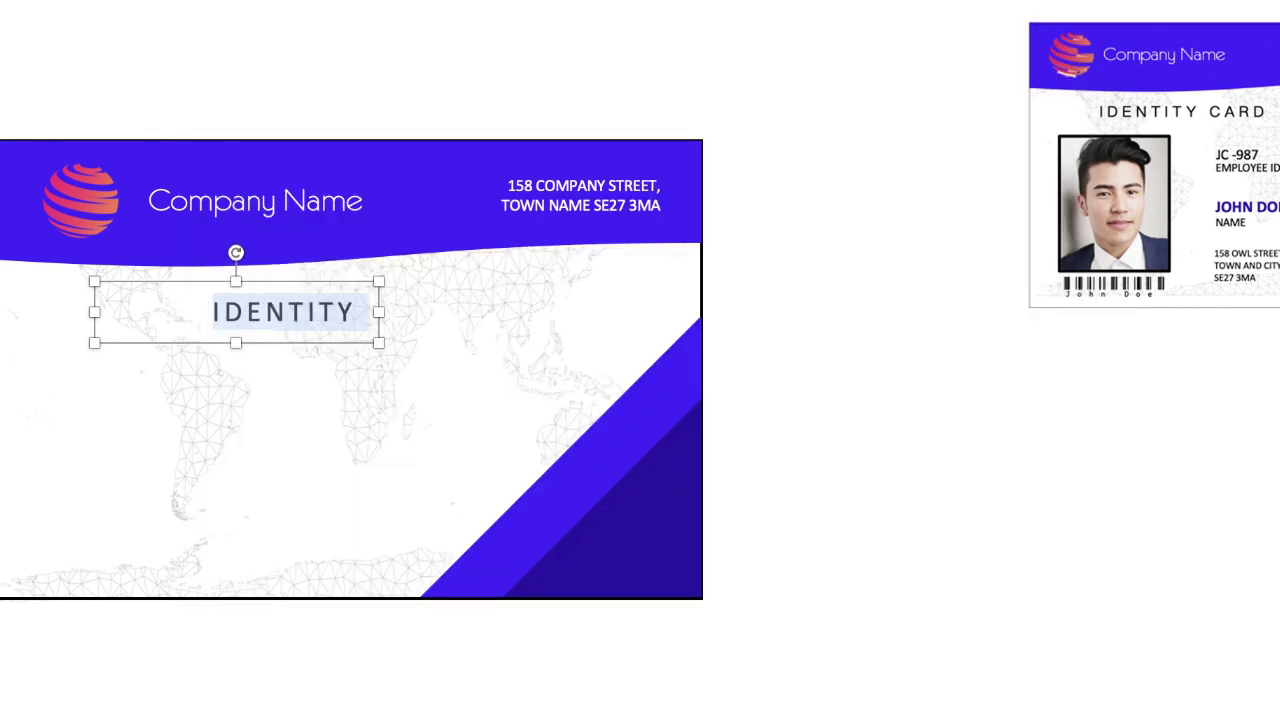
Step: Widen the title's text box so "IDENTITY CARD" fits on one line, and centre its text
{"action": "left_click_drag", "start_coordinate": [379, 312], "coordinate": [423, 311]}
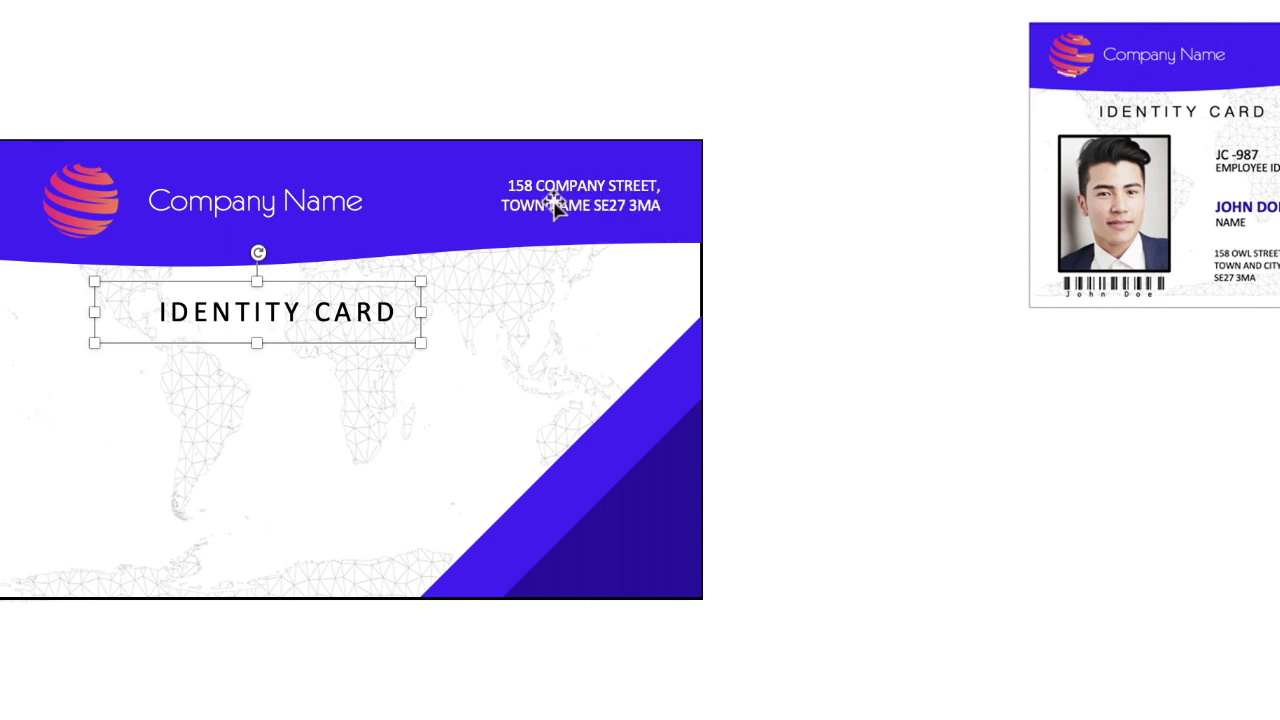
{"action": "double_click", "coordinate": [290, 313]}
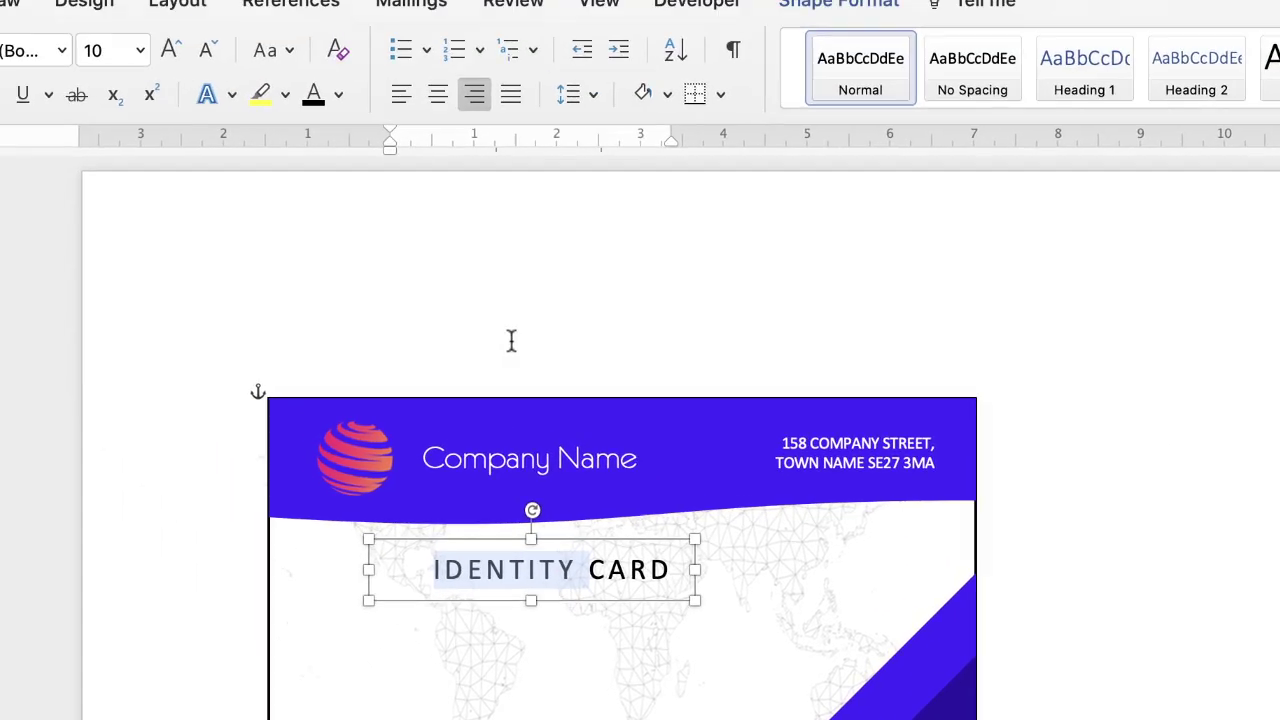
{"action": "left_click", "coordinate": [461, 118]}
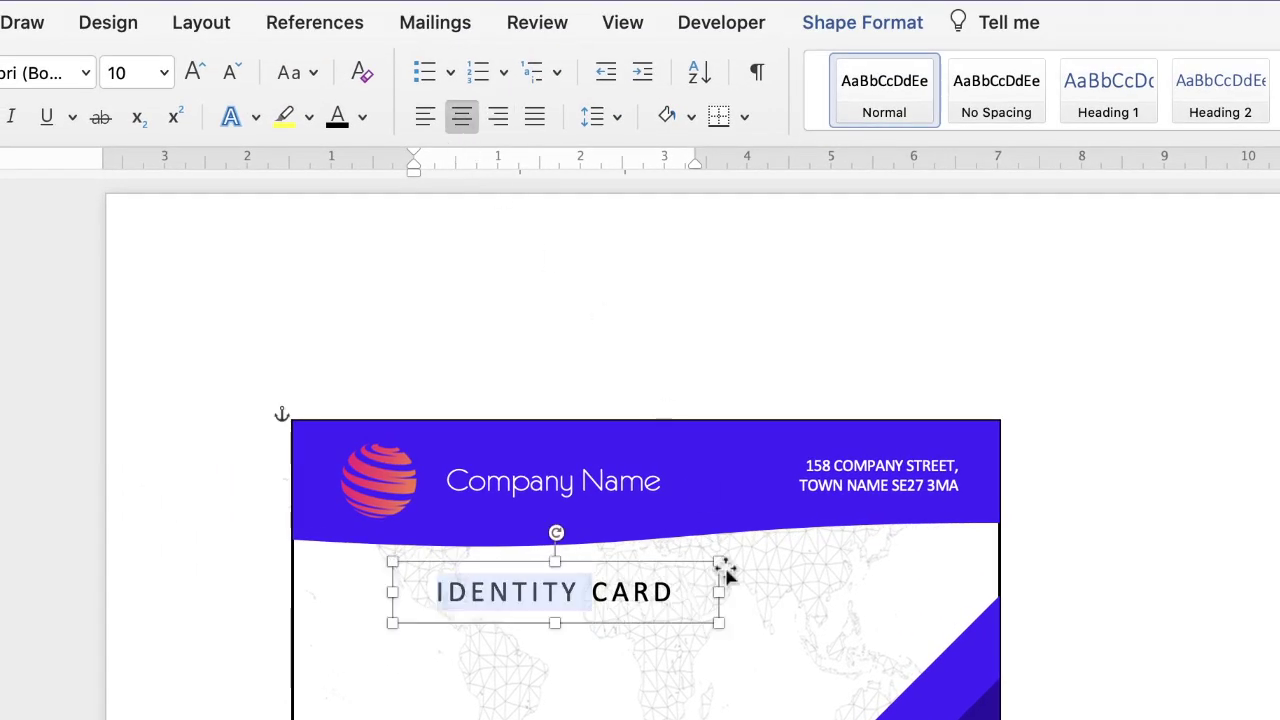
Step: Move the "IDENTITY CARD" text box slightly left and nudge it up towards the header wave
{"action": "left_click", "coordinate": [722, 592]}
{"action": "left_click_drag", "start_coordinate": [722, 592], "coordinate": [704, 592]}
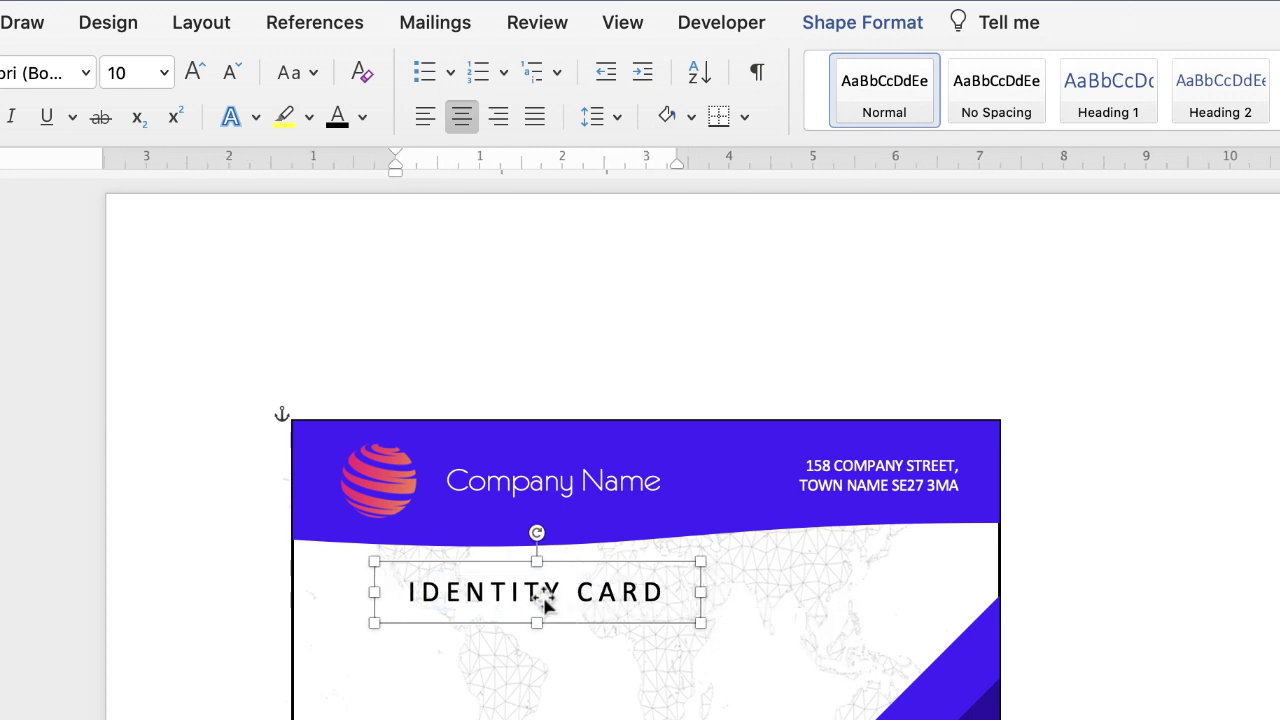
{"action": "key", "text": "Up"}
{"action": "key", "text": "Up"}
{"action": "key", "text": "Up"}
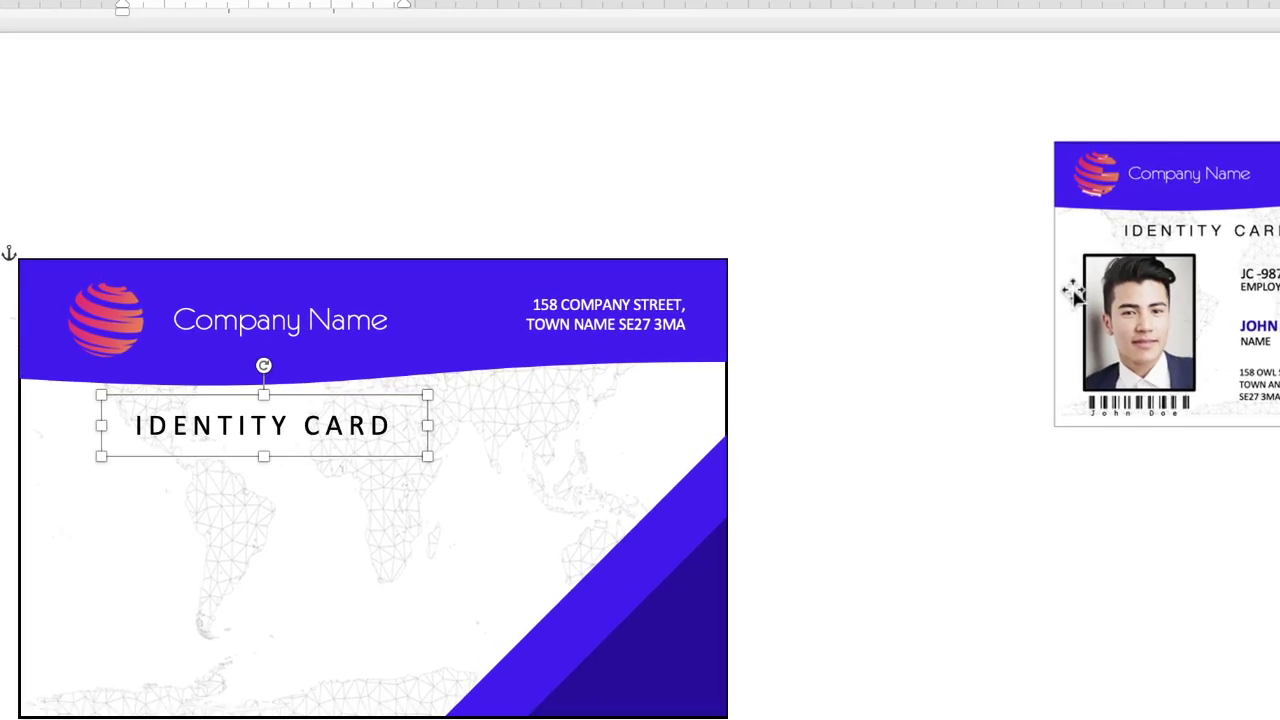
Step: Insert the portrait picture model-2911329_1920.jpg from the Downloads folder
{"action": "left_click", "coordinate": [143, 576]}
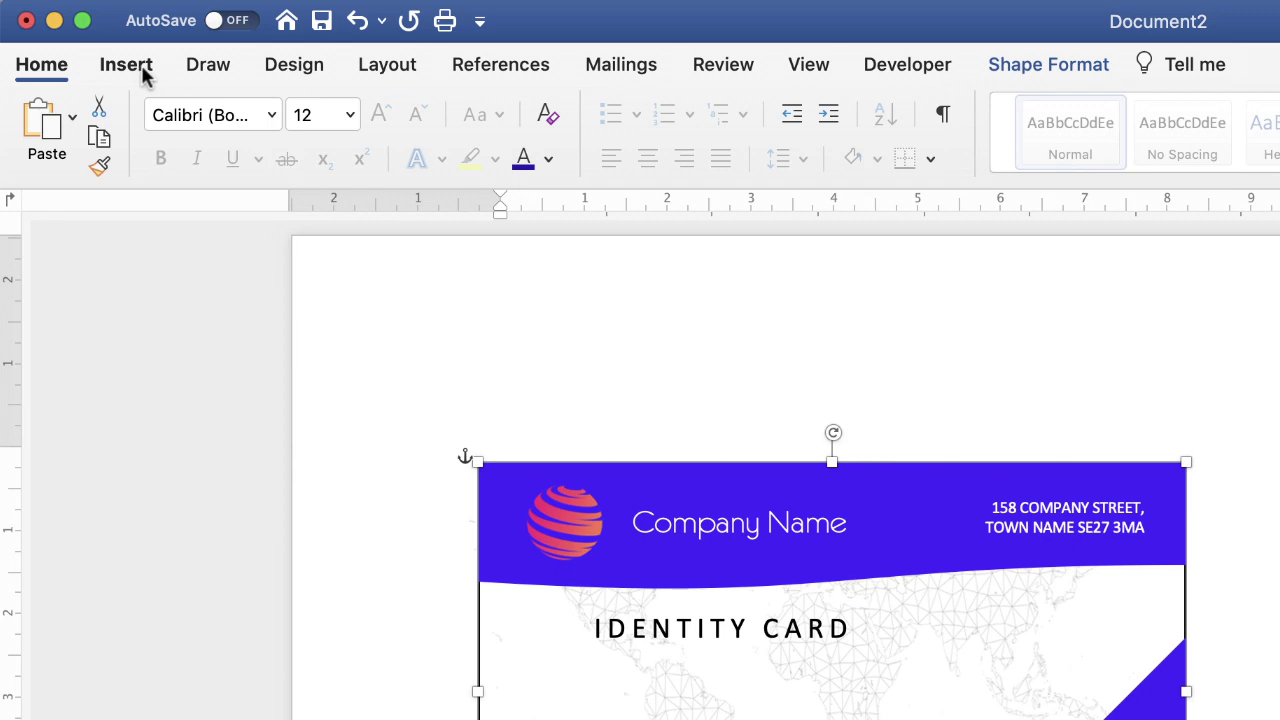
{"action": "left_click", "coordinate": [143, 72]}
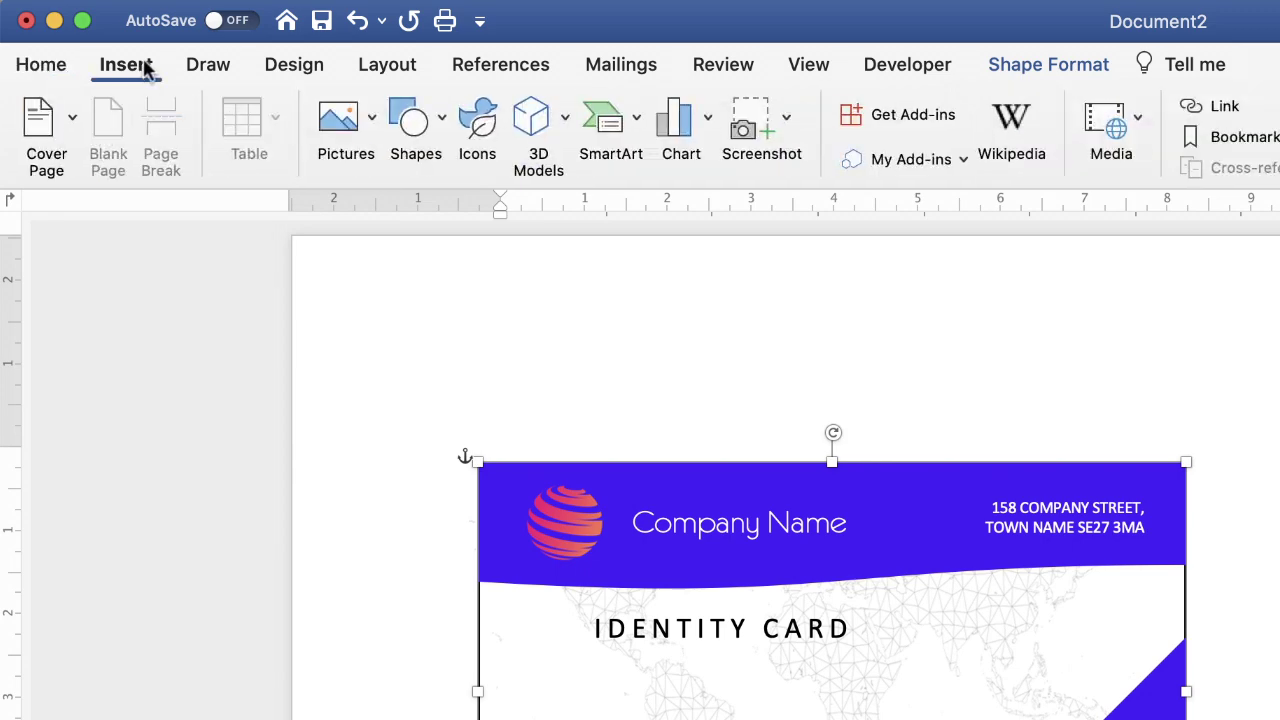
{"action": "left_click", "coordinate": [372, 125]}
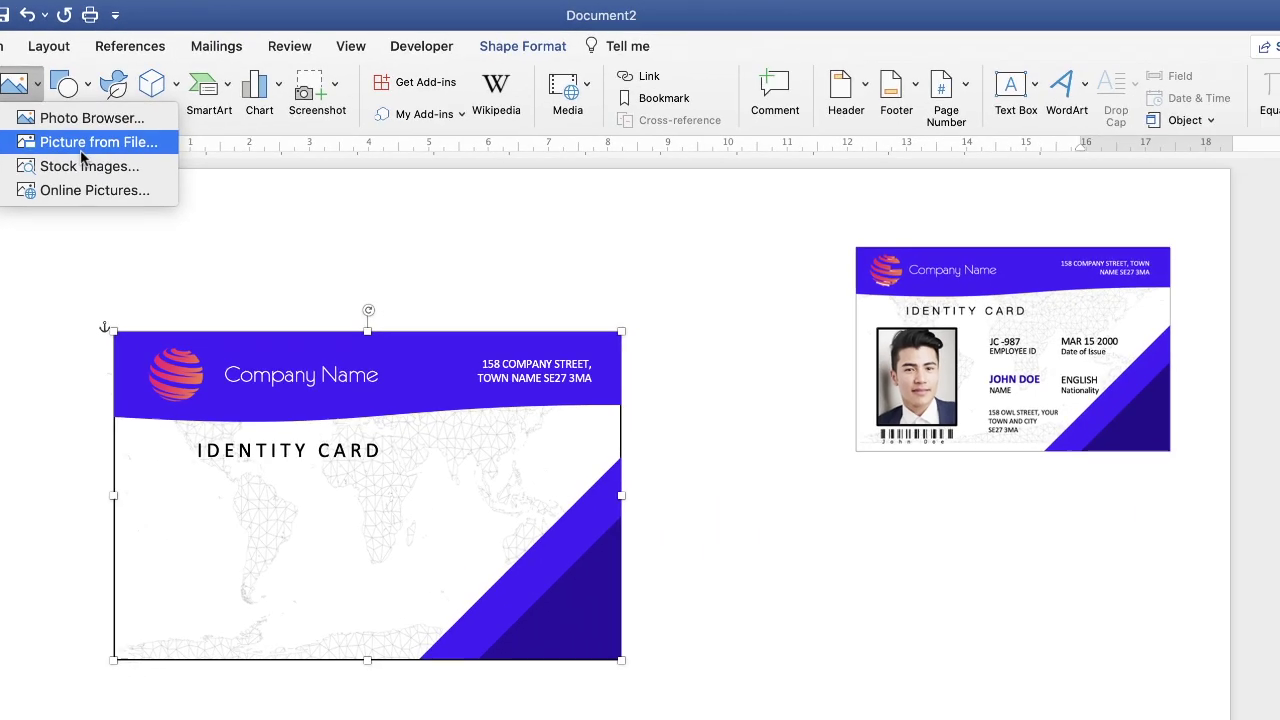
{"action": "left_click", "coordinate": [395, 199]}
{"action": "left_click", "coordinate": [395, 284]}
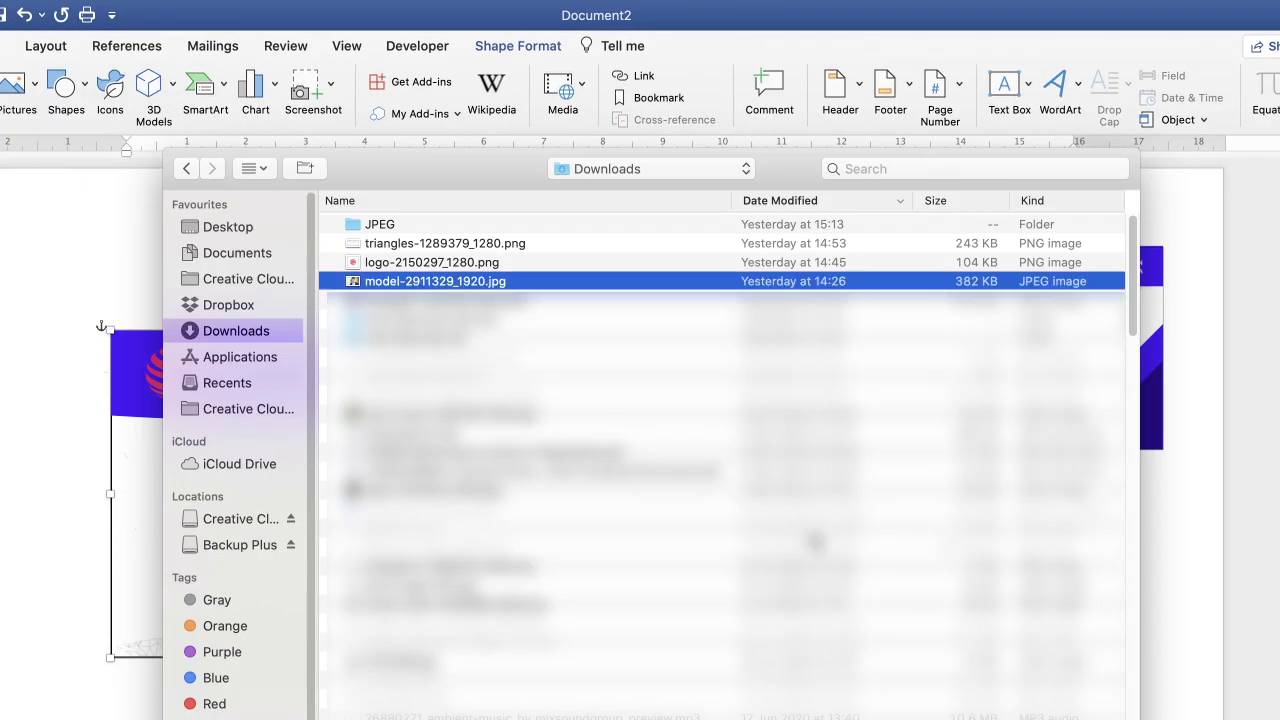
{"action": "key", "text": "Return"}
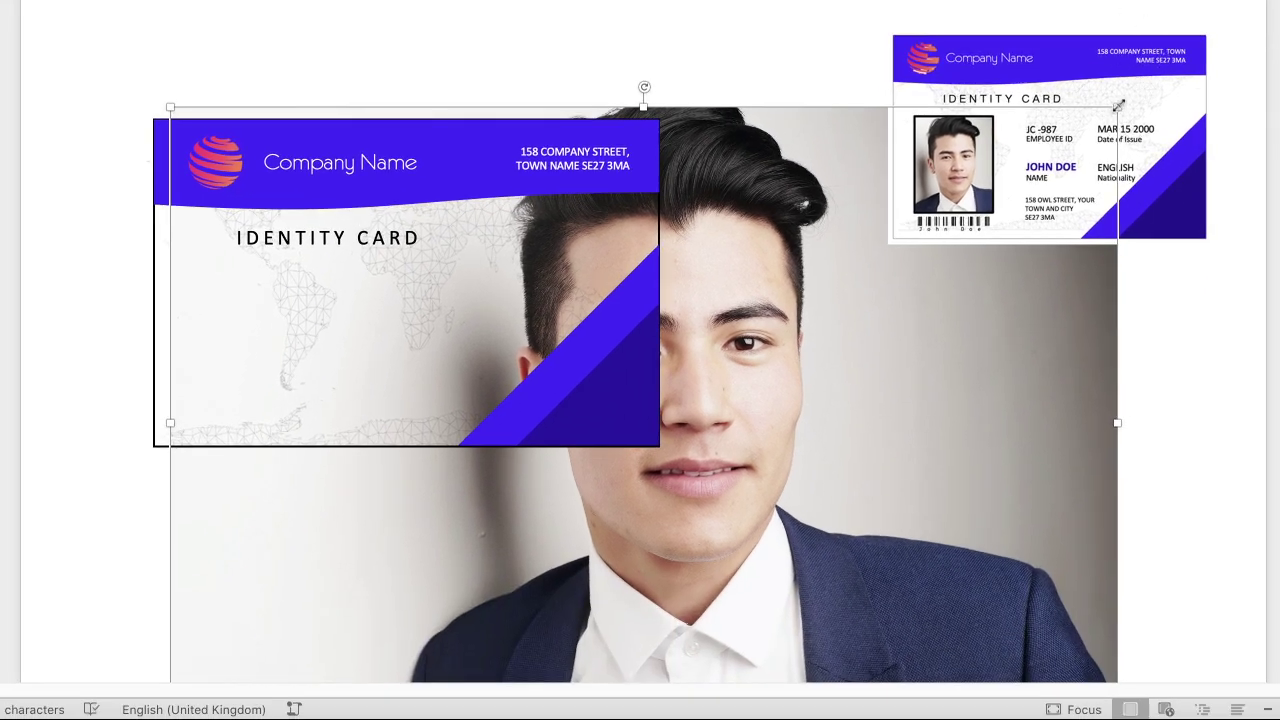
Step: Shrink the portrait to about 8.82 × 13.21 cm, set its text wrapping to In Front of Text and shift it slightly left
{"action": "left_click_drag", "start_coordinate": [1120, 107], "coordinate": [705, 210]}
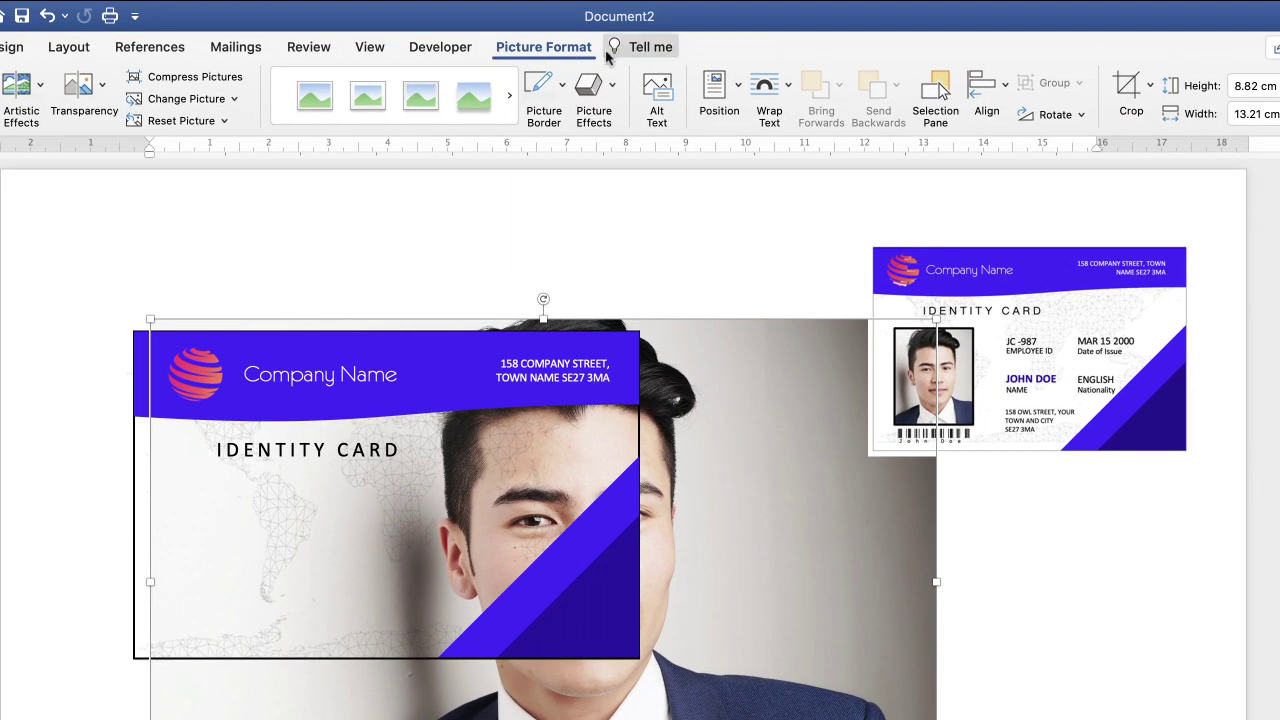
{"action": "left_click", "coordinate": [789, 88]}
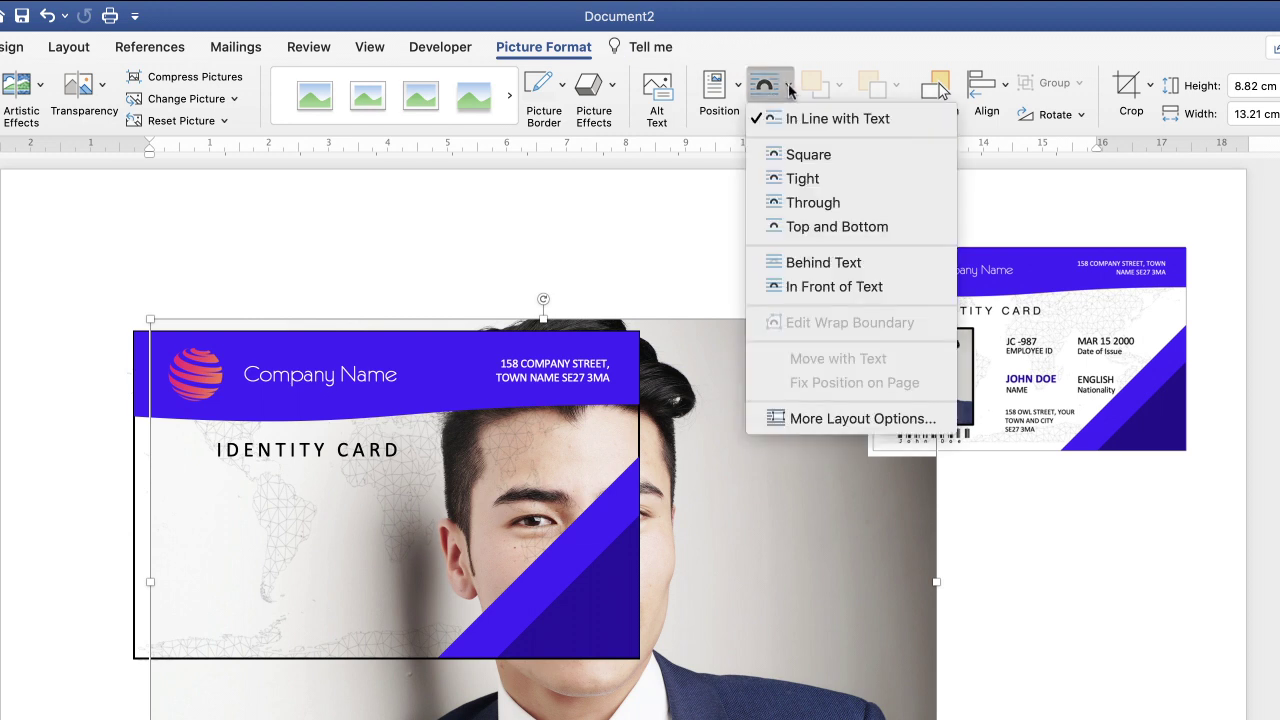
{"action": "left_click", "coordinate": [822, 288]}
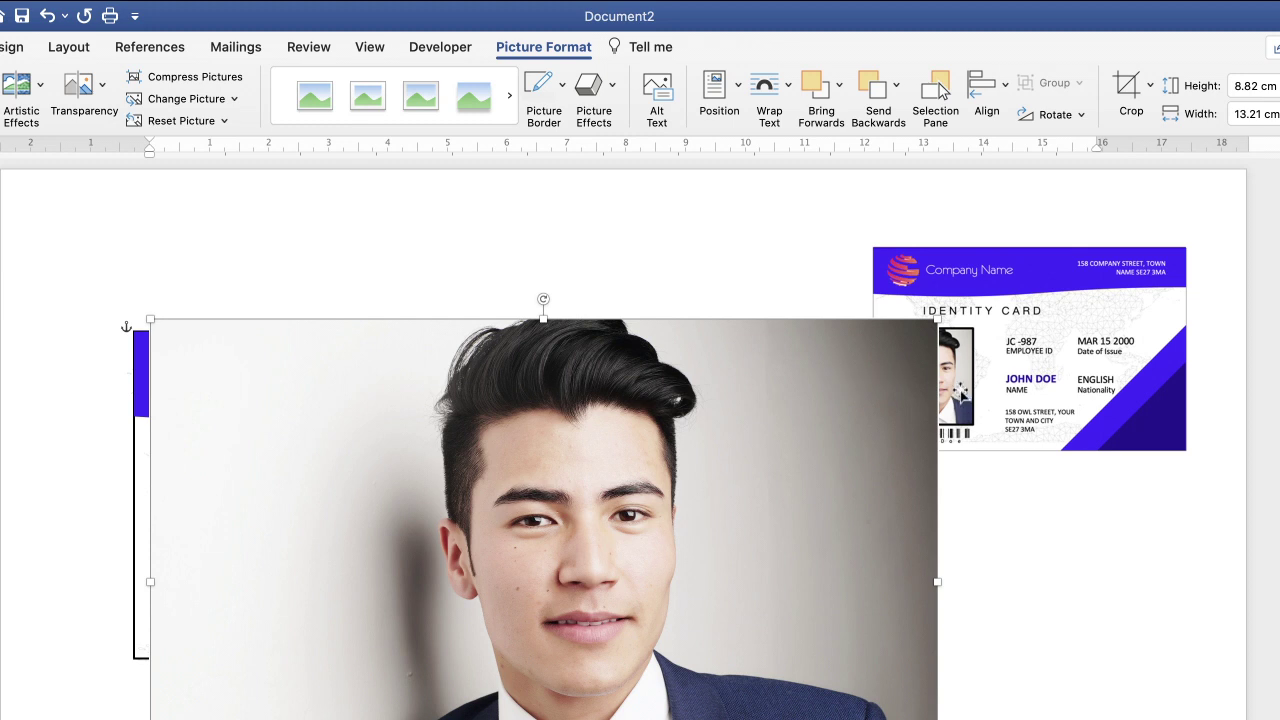
{"action": "left_click_drag", "start_coordinate": [817, 429], "coordinate": [762, 432]}
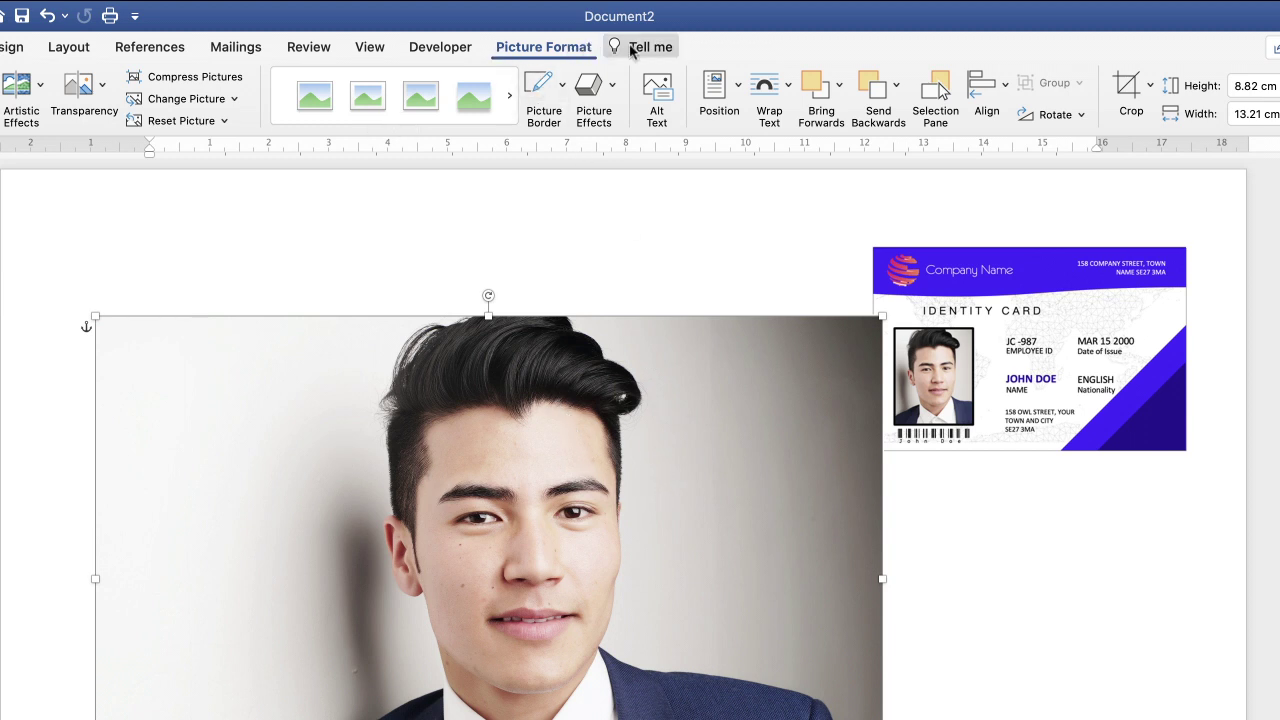
Step: Crop the portrait on all four sides to a passport-style frame around the head and shoulders
{"action": "left_click", "coordinate": [1134, 92]}
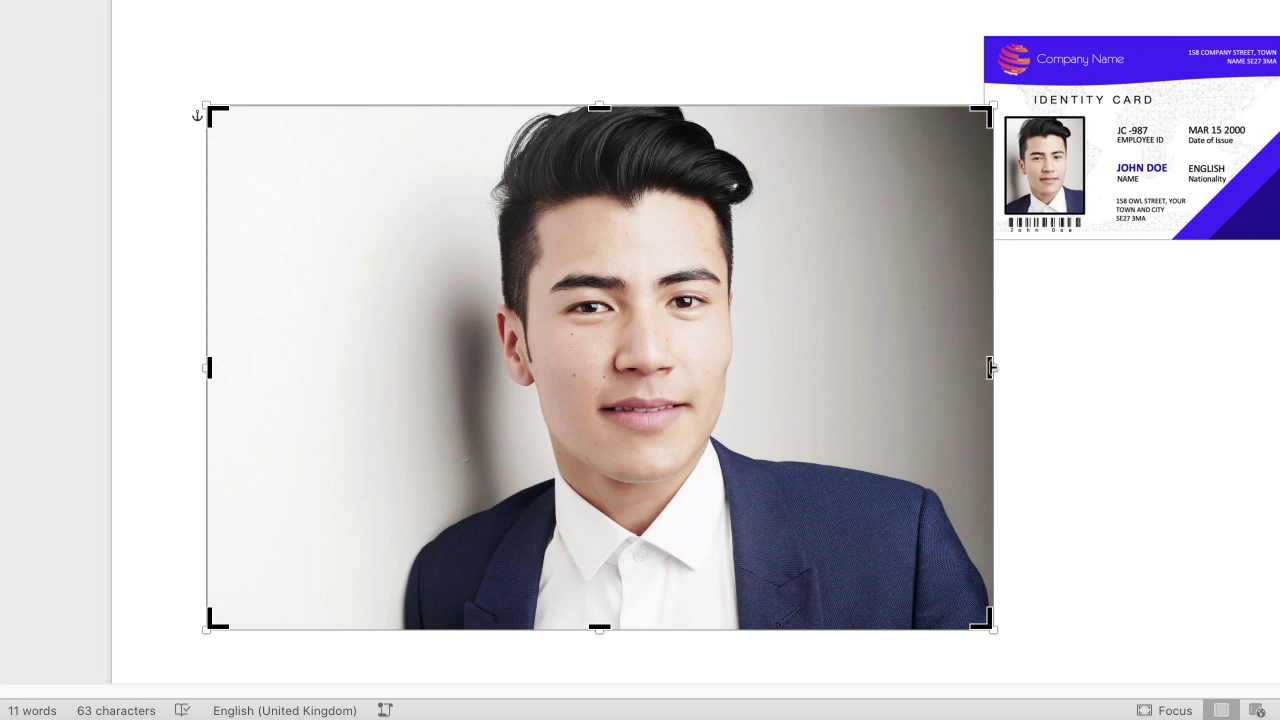
{"action": "left_click_drag", "start_coordinate": [990, 368], "coordinate": [786, 368]}
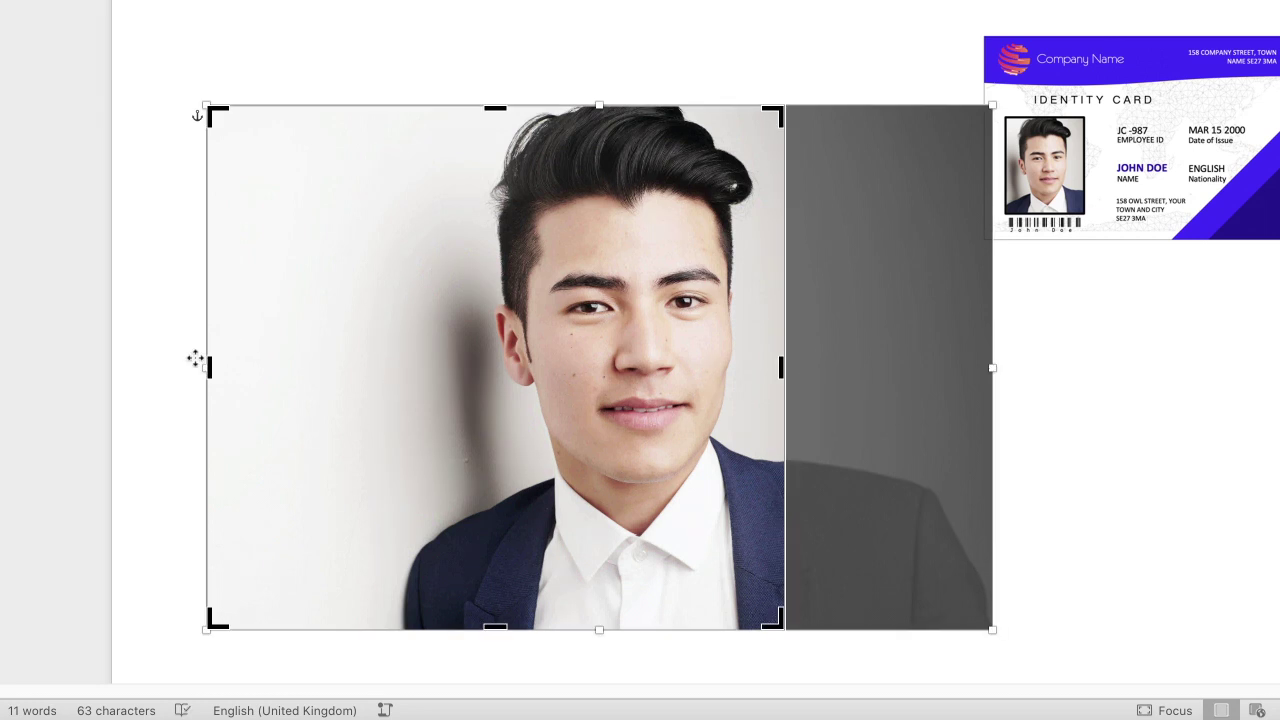
{"action": "left_click_drag", "start_coordinate": [207, 368], "coordinate": [447, 381]}
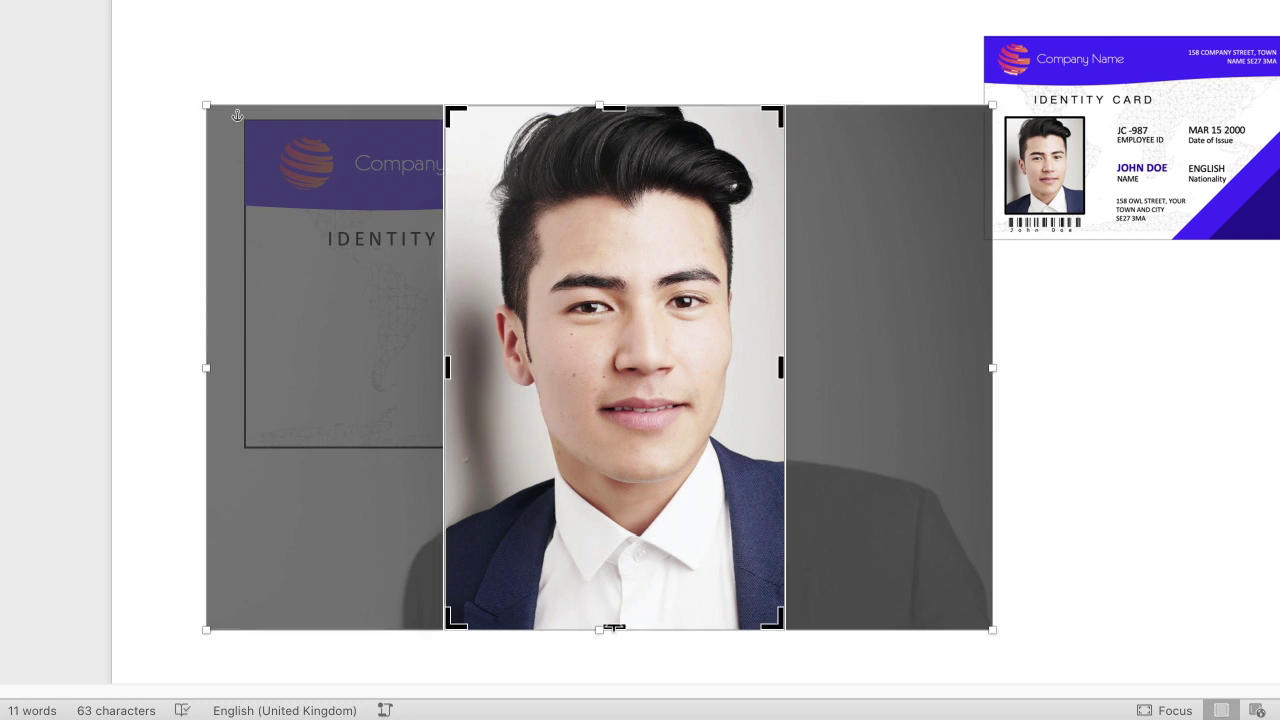
{"action": "left_click_drag", "start_coordinate": [613, 627], "coordinate": [614, 565]}
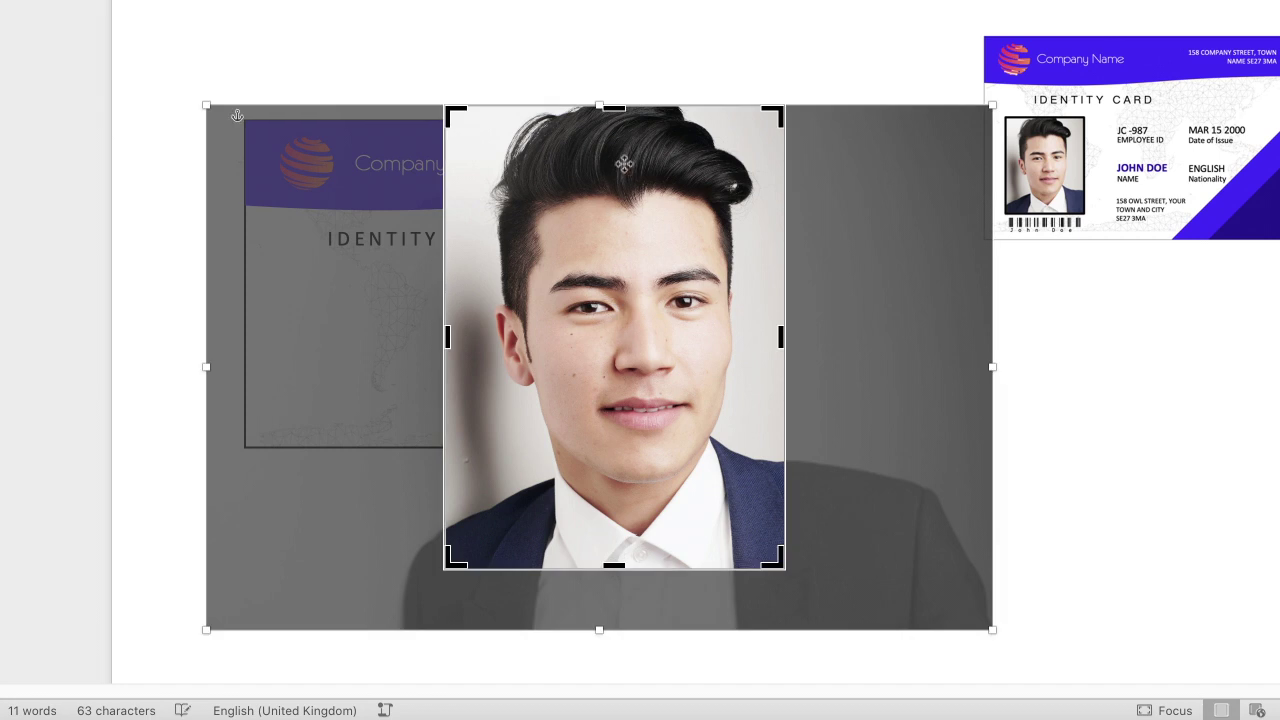
{"action": "left_click_drag", "start_coordinate": [615, 107], "coordinate": [617, 119]}
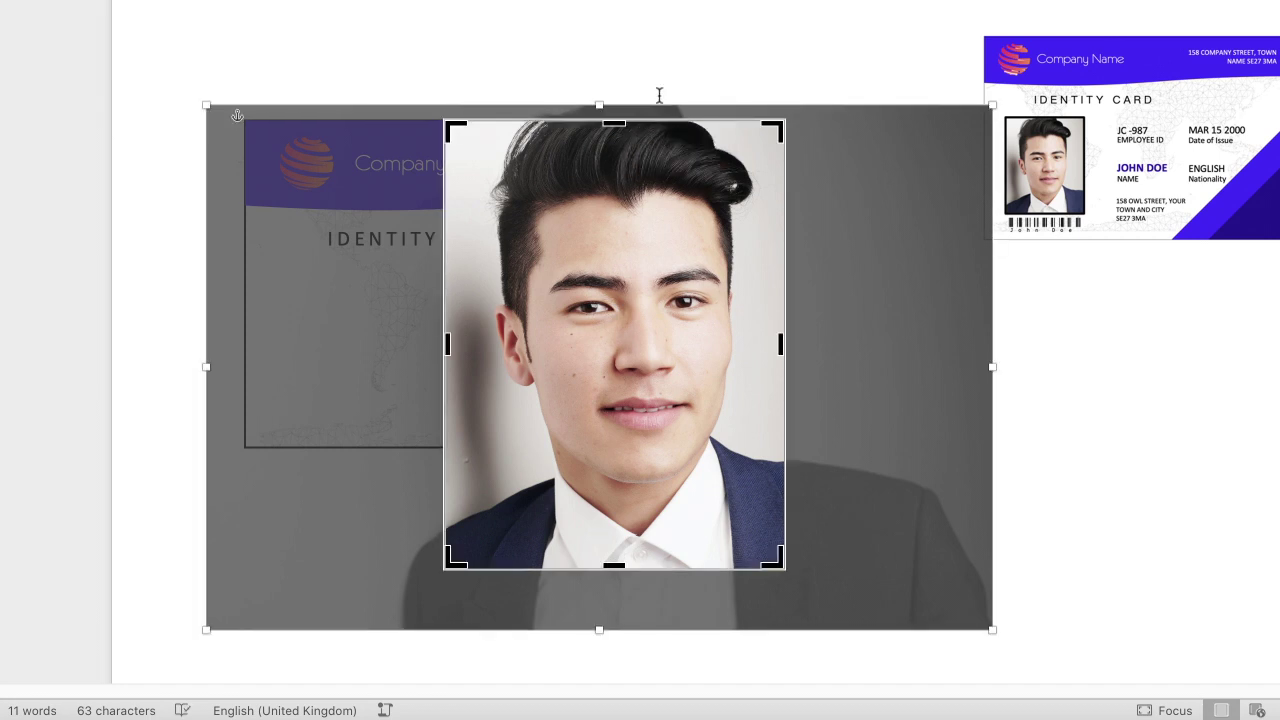
{"action": "key", "text": "Escape"}
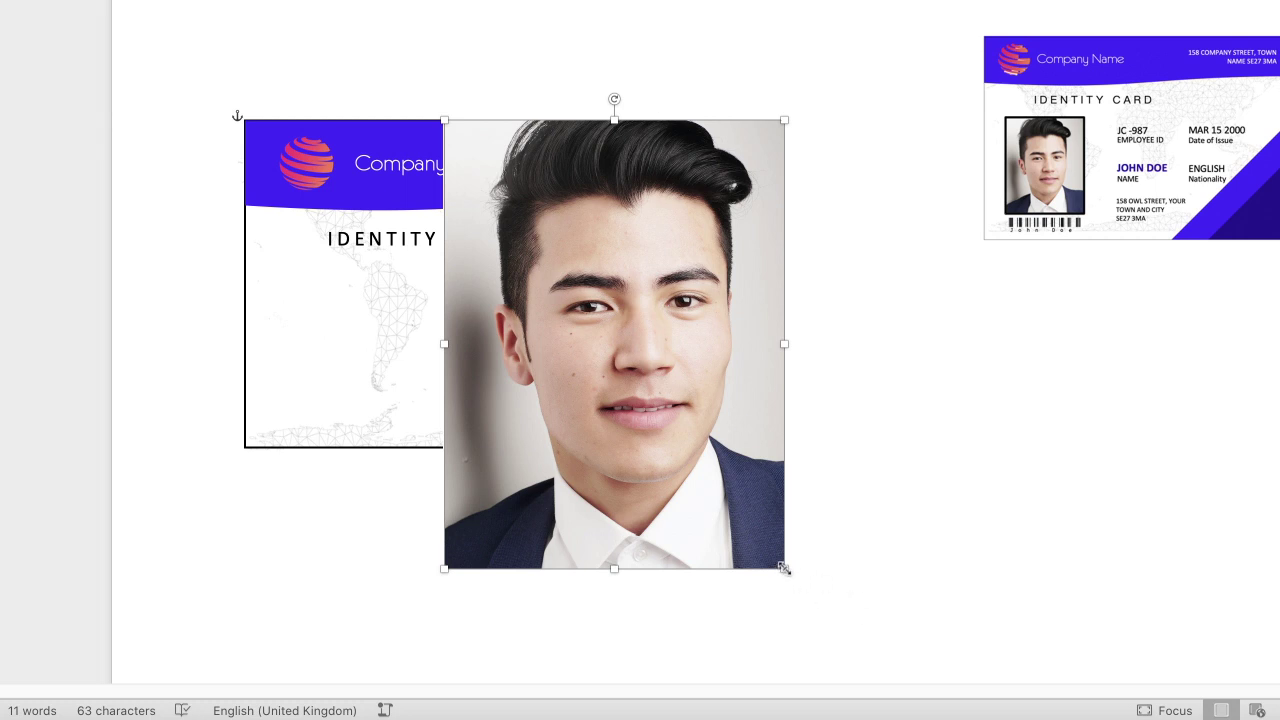
Step: Scale the cropped portrait down to about 2.07 × 1.56 cm and place it on the card below the "IDENTITY CARD" title
{"action": "left_click_drag", "start_coordinate": [784, 568], "coordinate": [514, 229]}
{"action": "left_click_drag", "start_coordinate": [453, 173], "coordinate": [334, 355]}
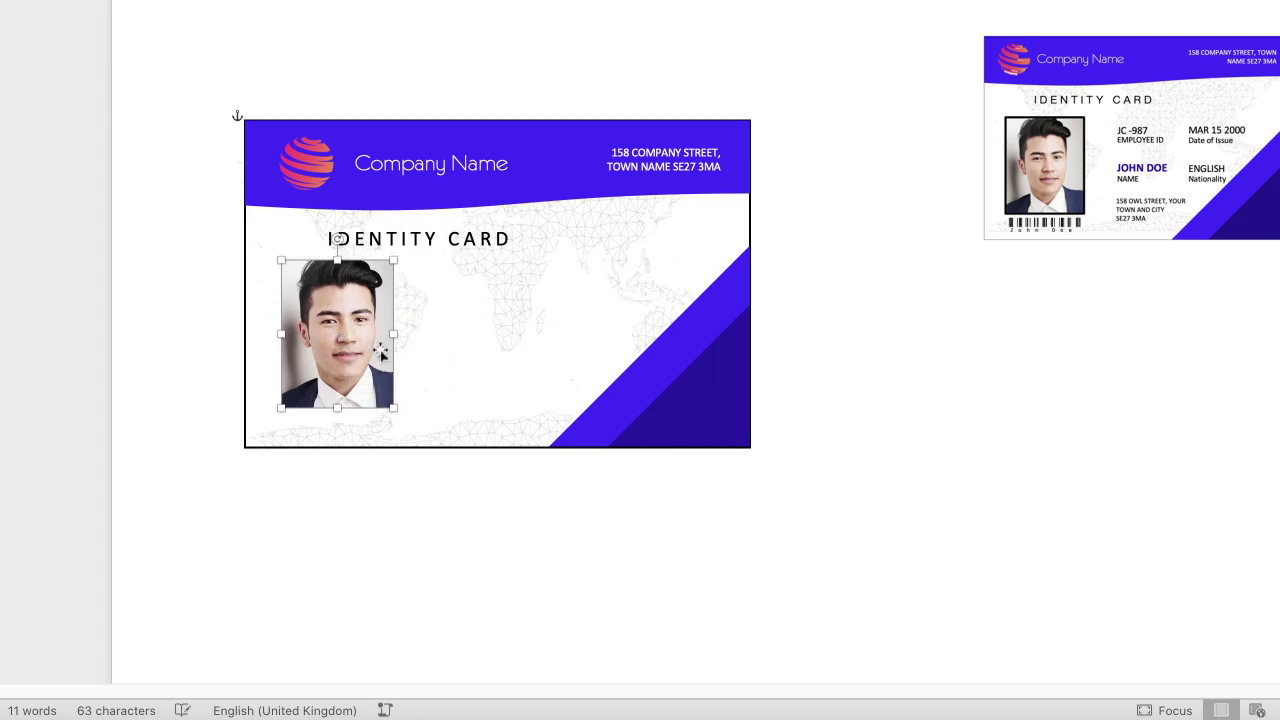
{"action": "left_click_drag", "start_coordinate": [390, 407], "coordinate": [373, 381]}
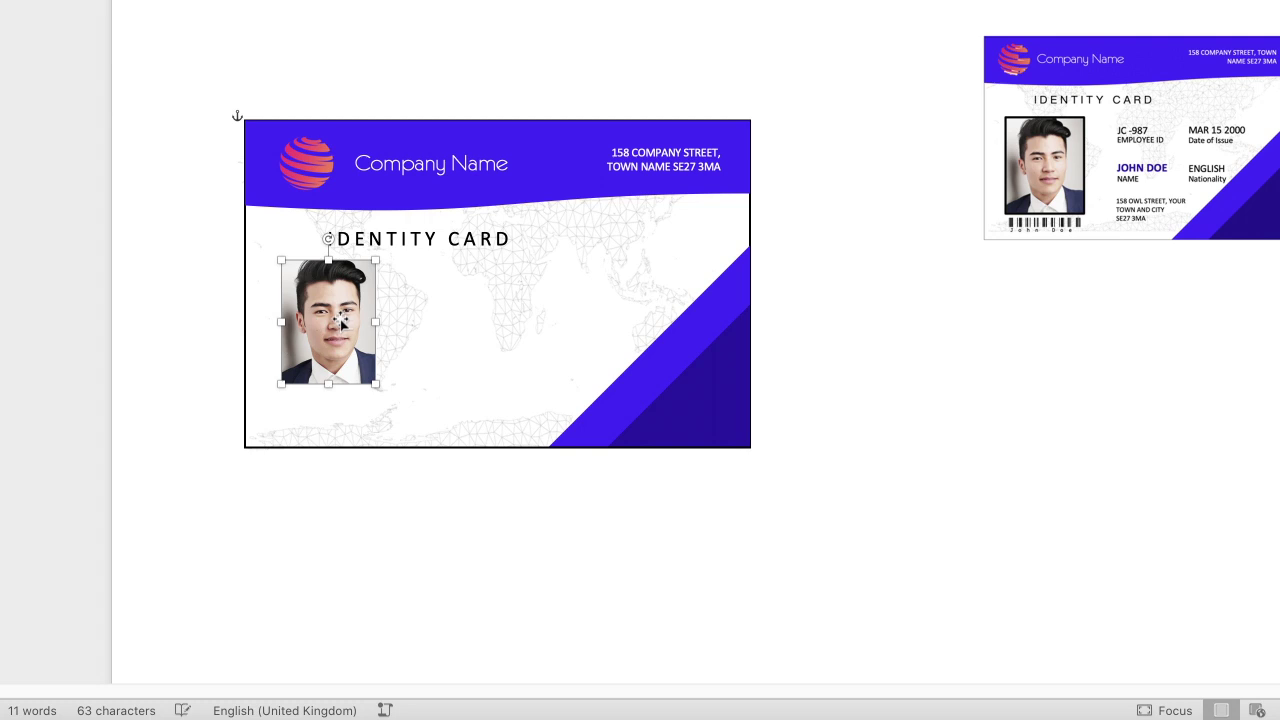
{"action": "left_click_drag", "start_coordinate": [343, 322], "coordinate": [349, 323]}
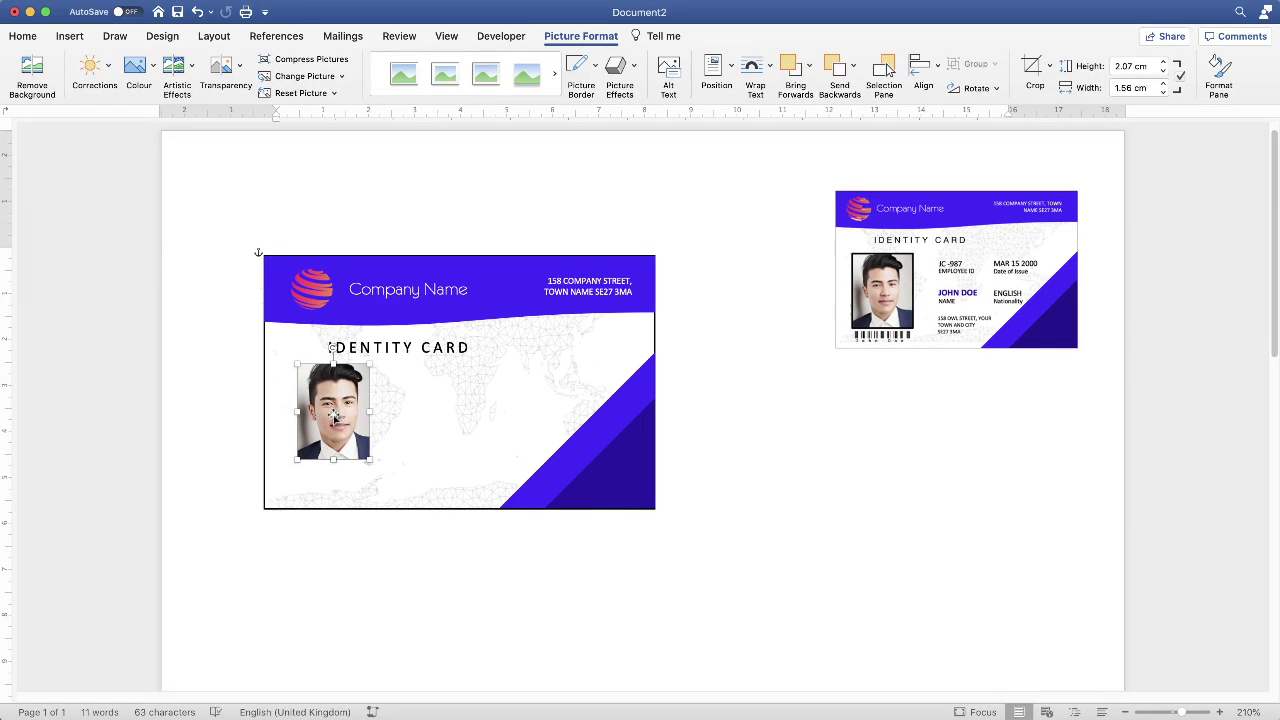
Step: Give the portrait a solid line border
{"action": "double_click", "coordinate": [334, 416]}
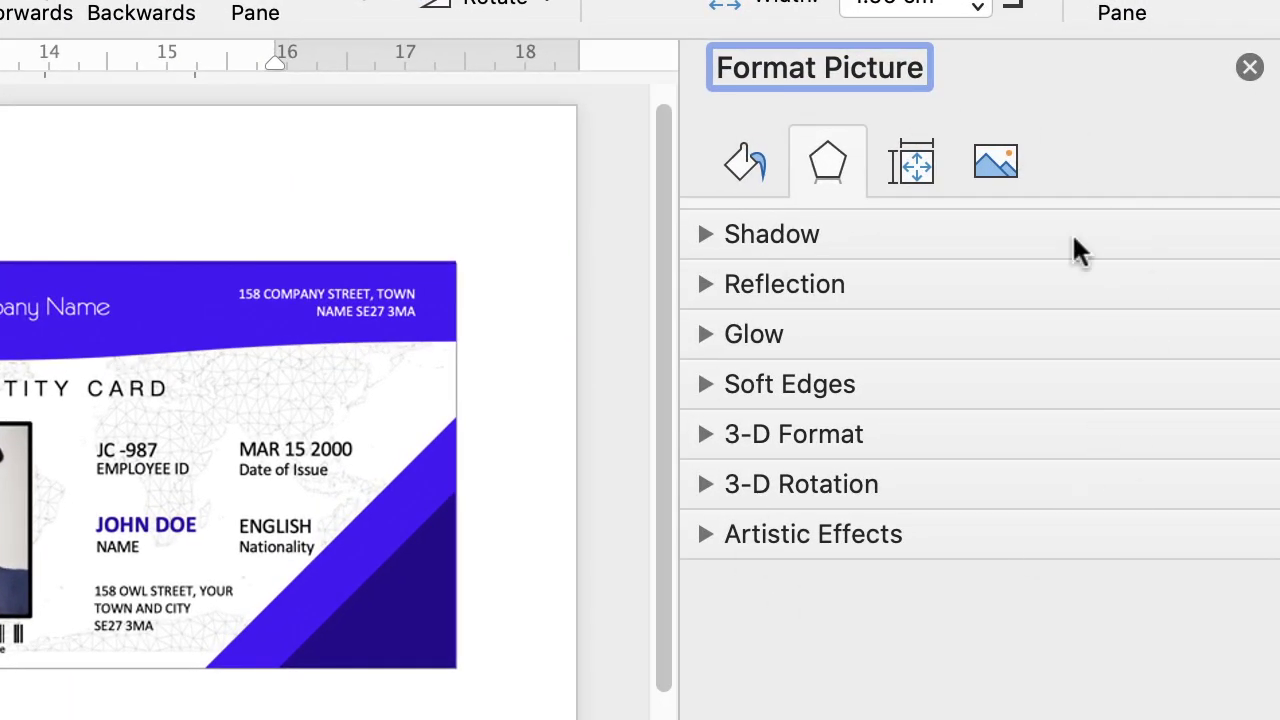
{"action": "left_click", "coordinate": [742, 166]}
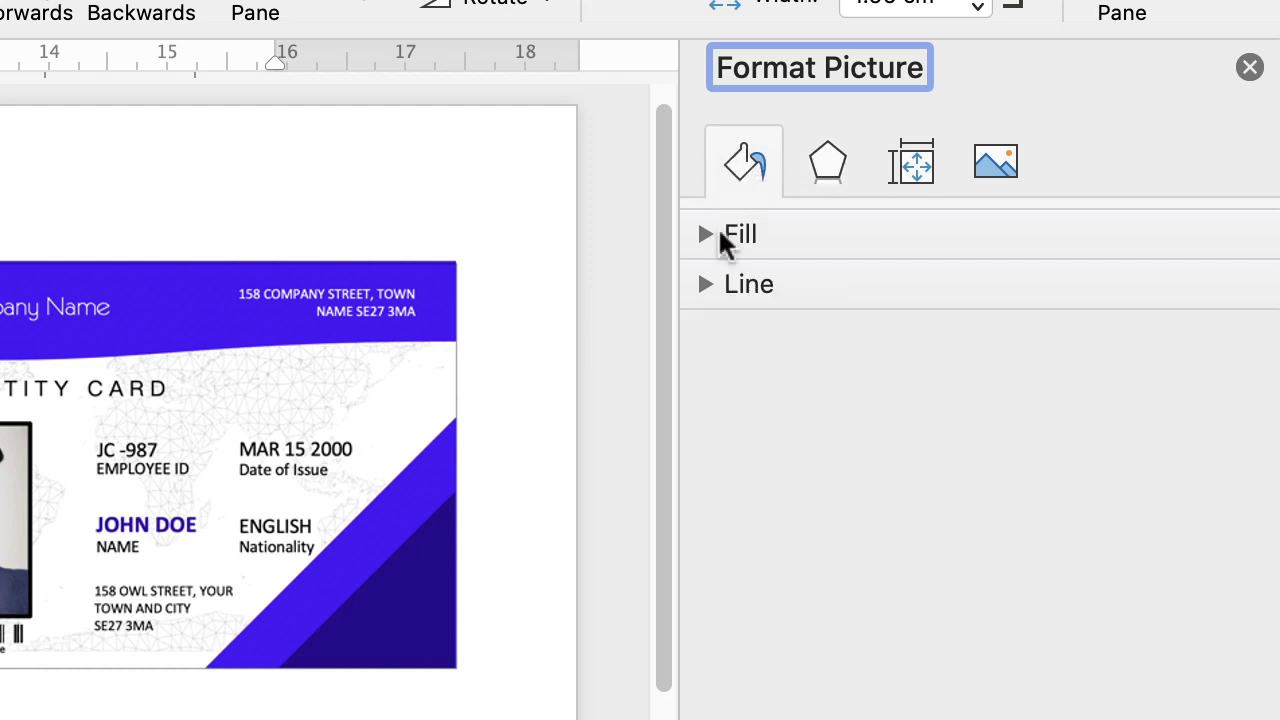
{"action": "left_click", "coordinate": [704, 284]}
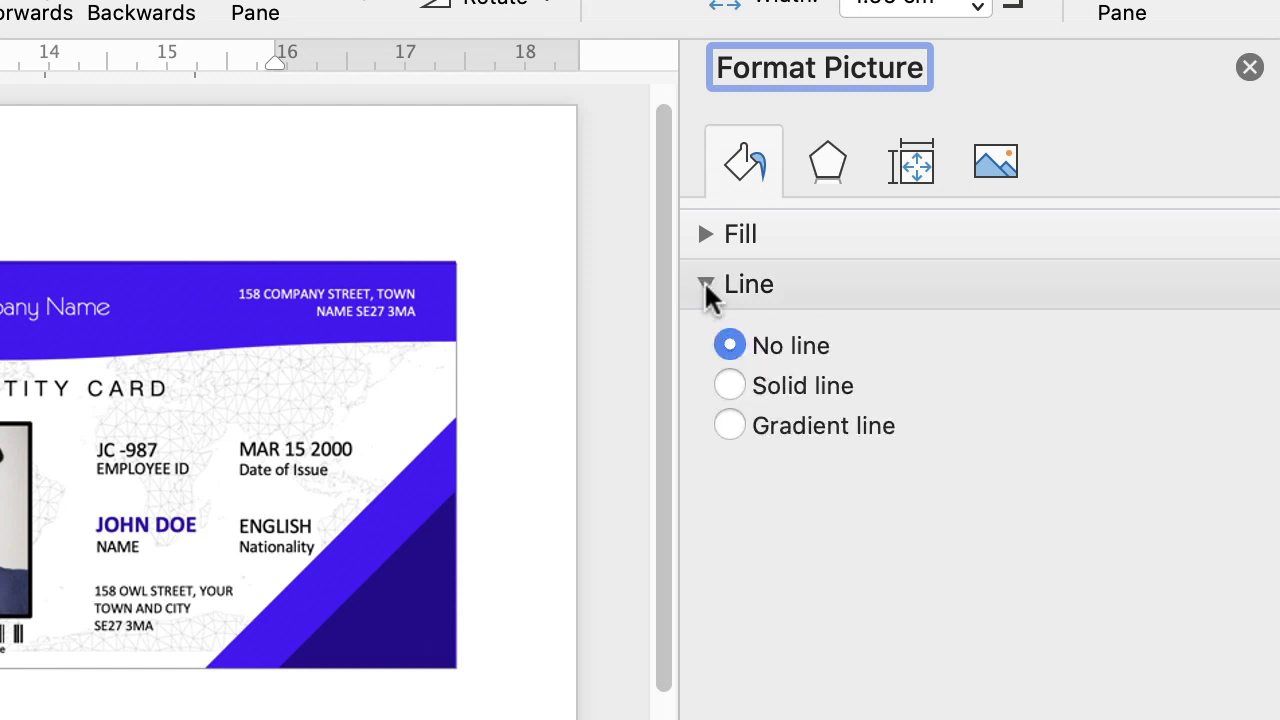
{"action": "left_click", "coordinate": [731, 385]}
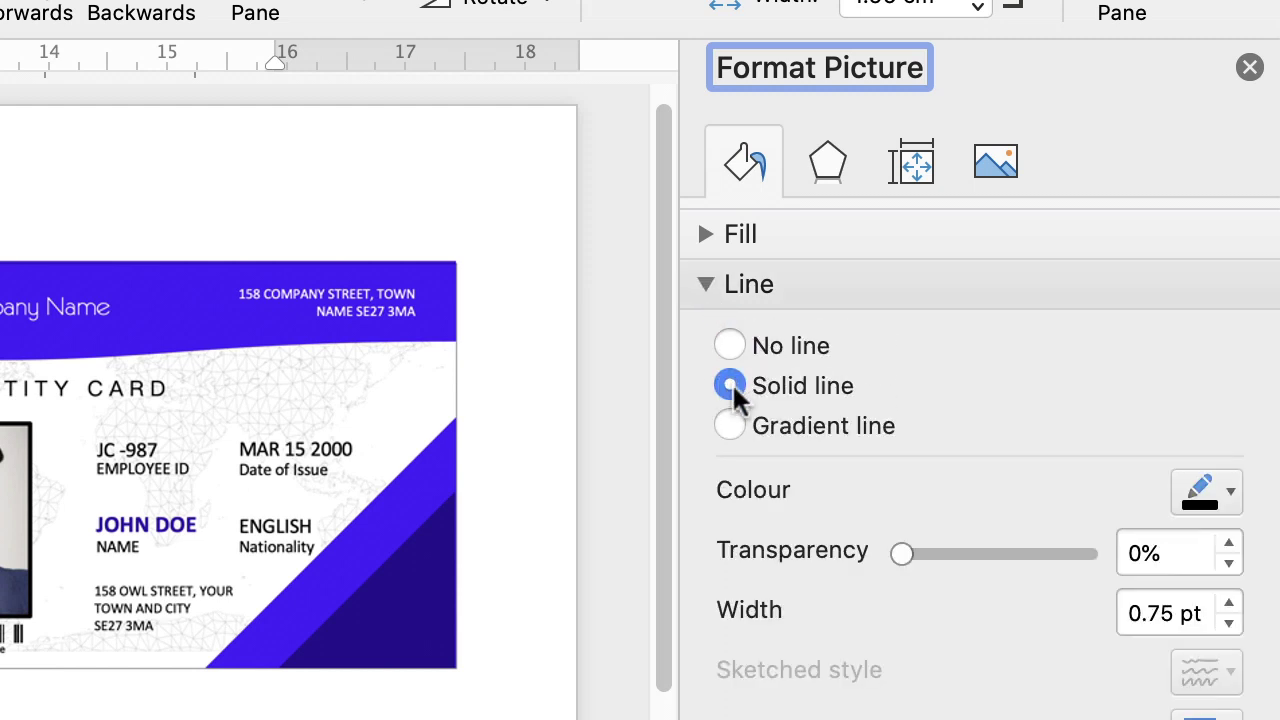
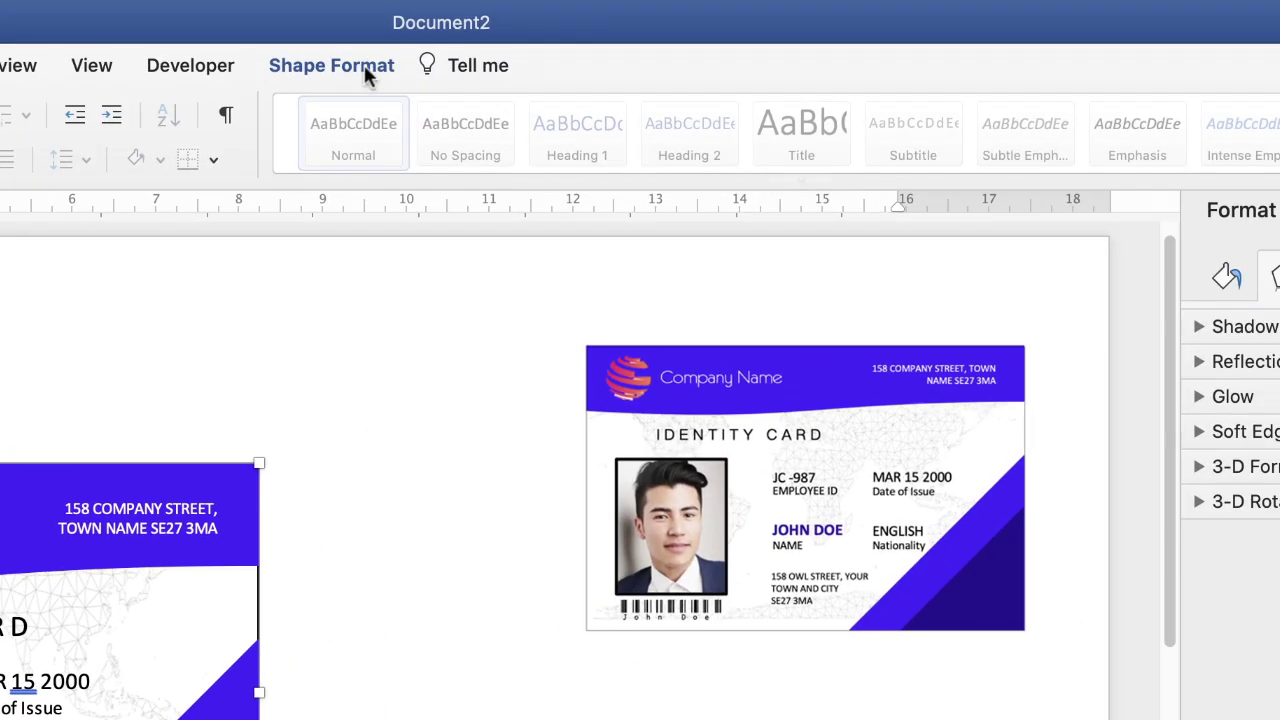
Step: Bring the card's outline rectangle to the front and move it clear of the card artwork
{"action": "left_click", "coordinate": [385, 70]}
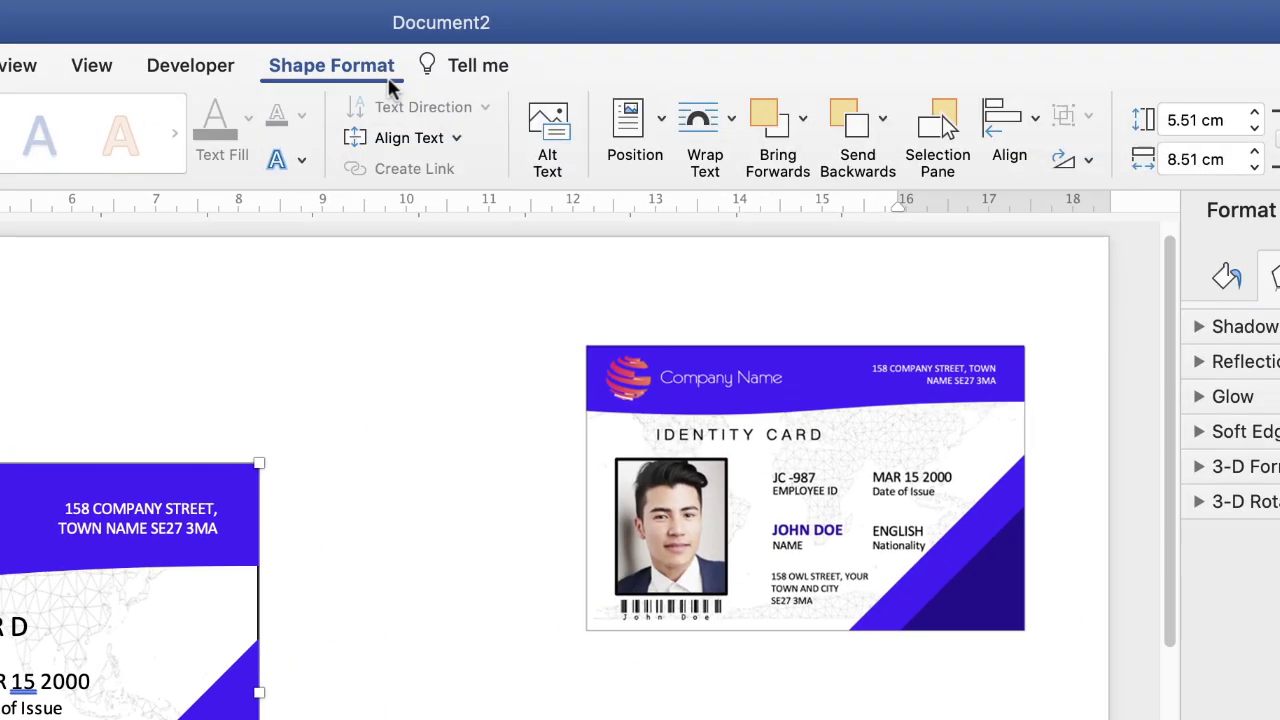
{"action": "left_click", "coordinate": [805, 122]}
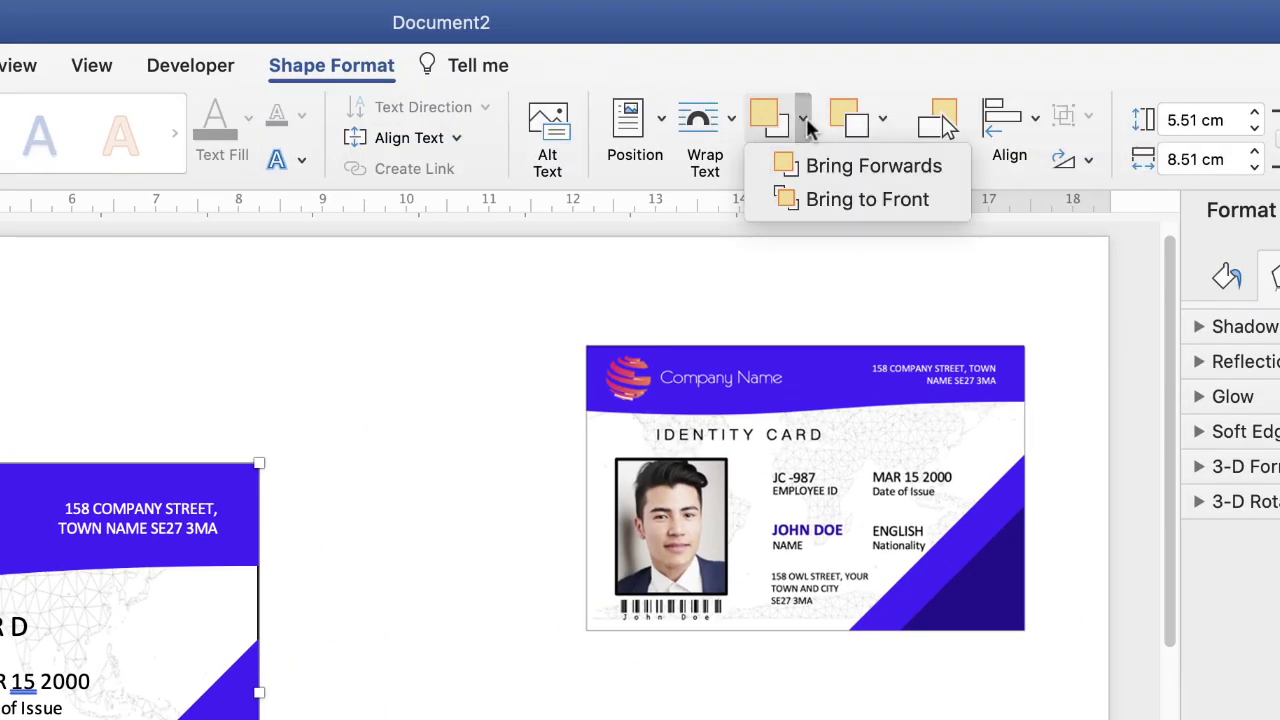
{"action": "left_click", "coordinate": [830, 200]}
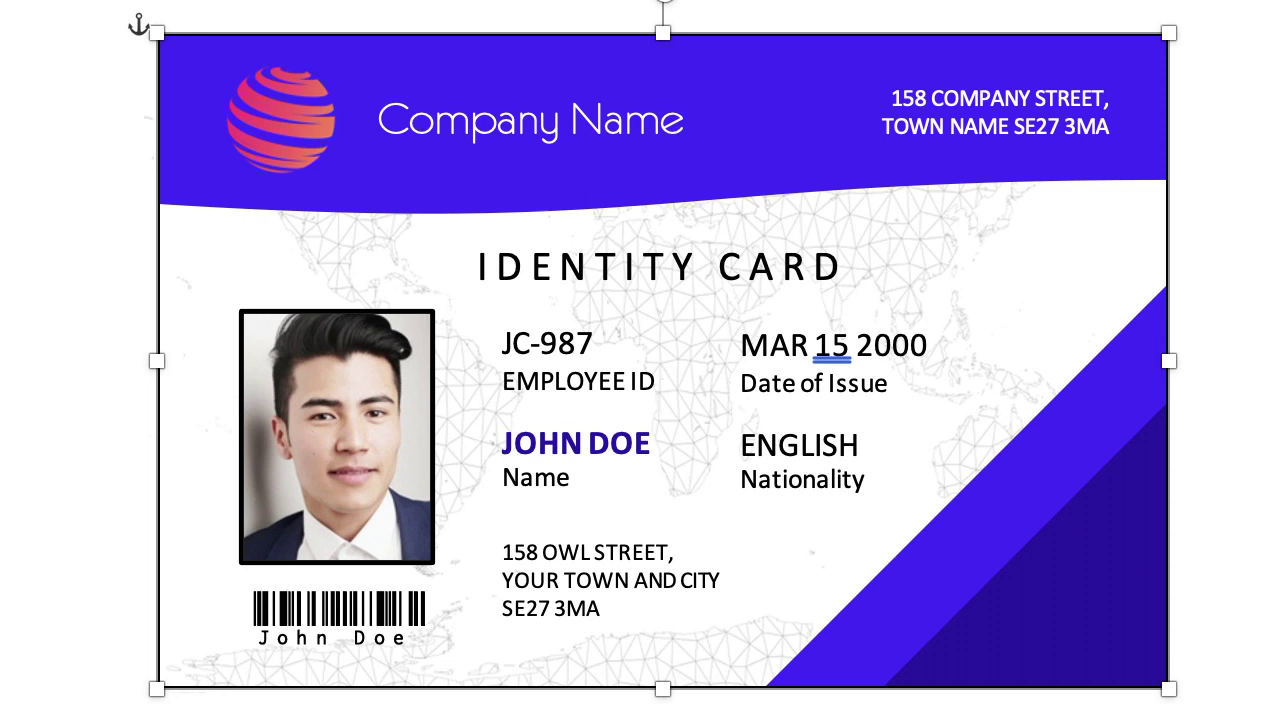
{"action": "left_click", "coordinate": [193, 40]}
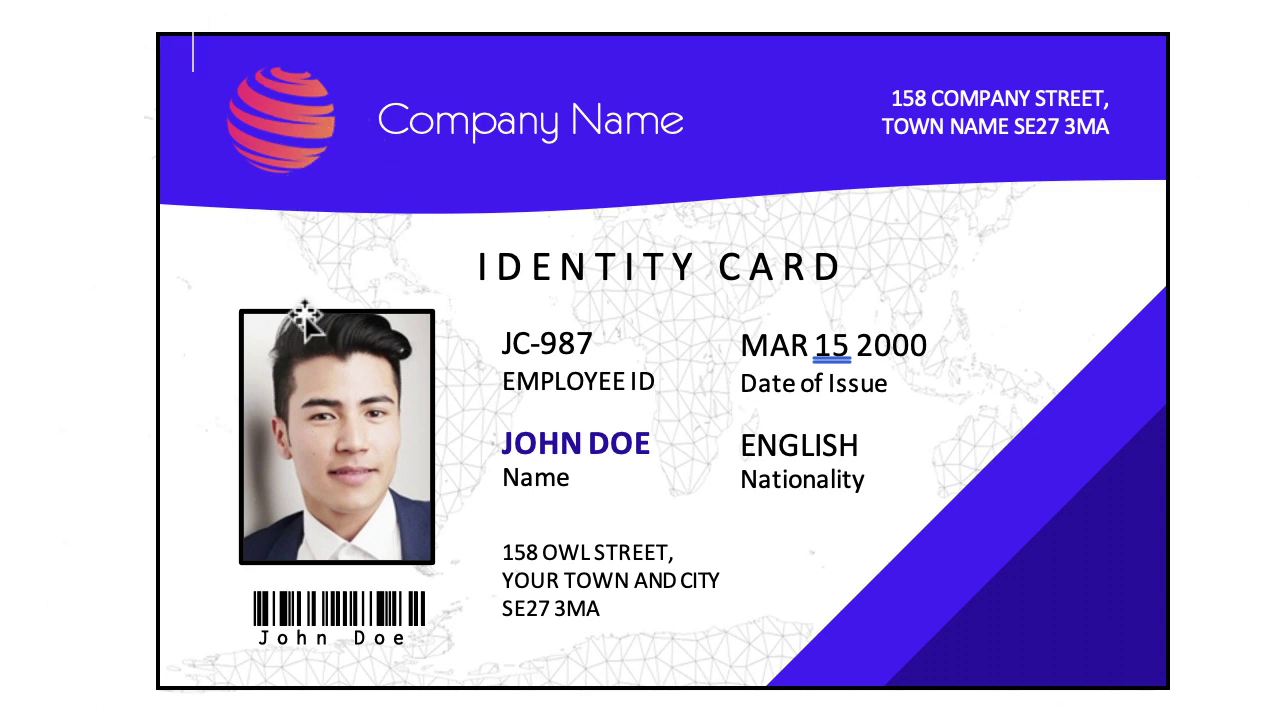
{"action": "left_click", "coordinate": [452, 688]}
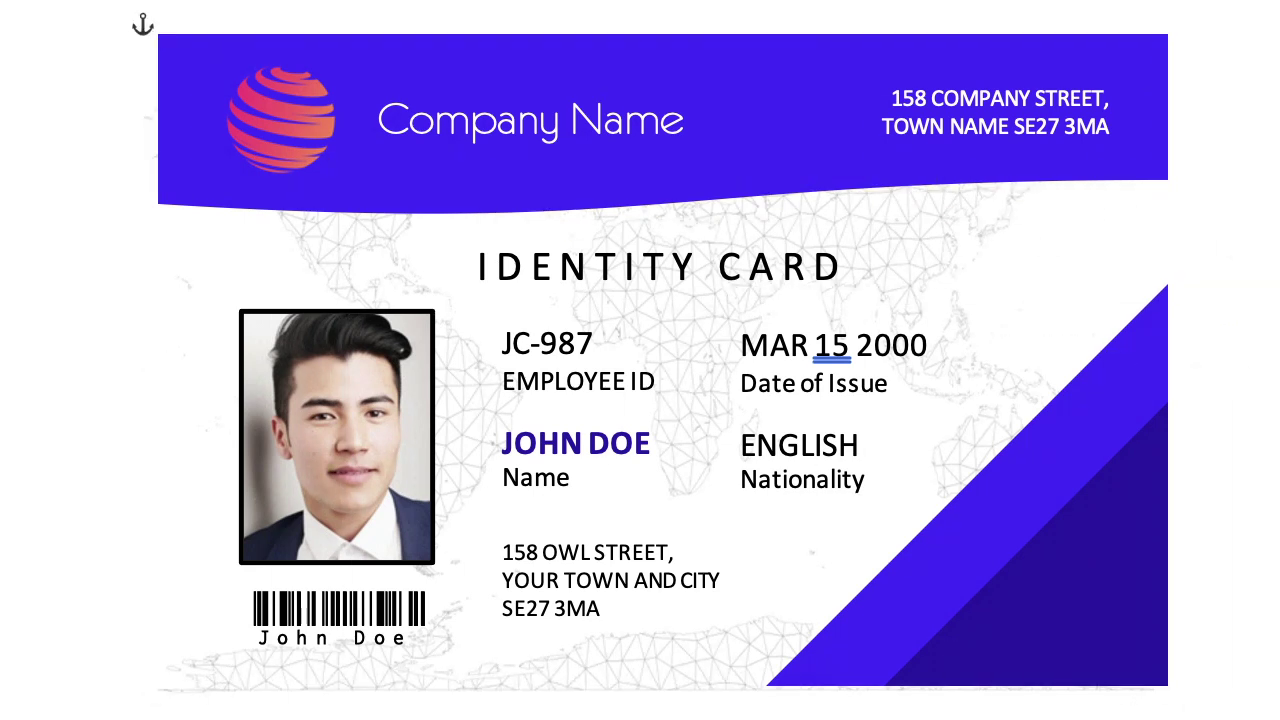
Step: Group the map background, triangles, text boxes, title, portrait, barcode, logo, company name, wavy header and company address into one object
{"action": "left_click", "coordinate": [618, 663]}
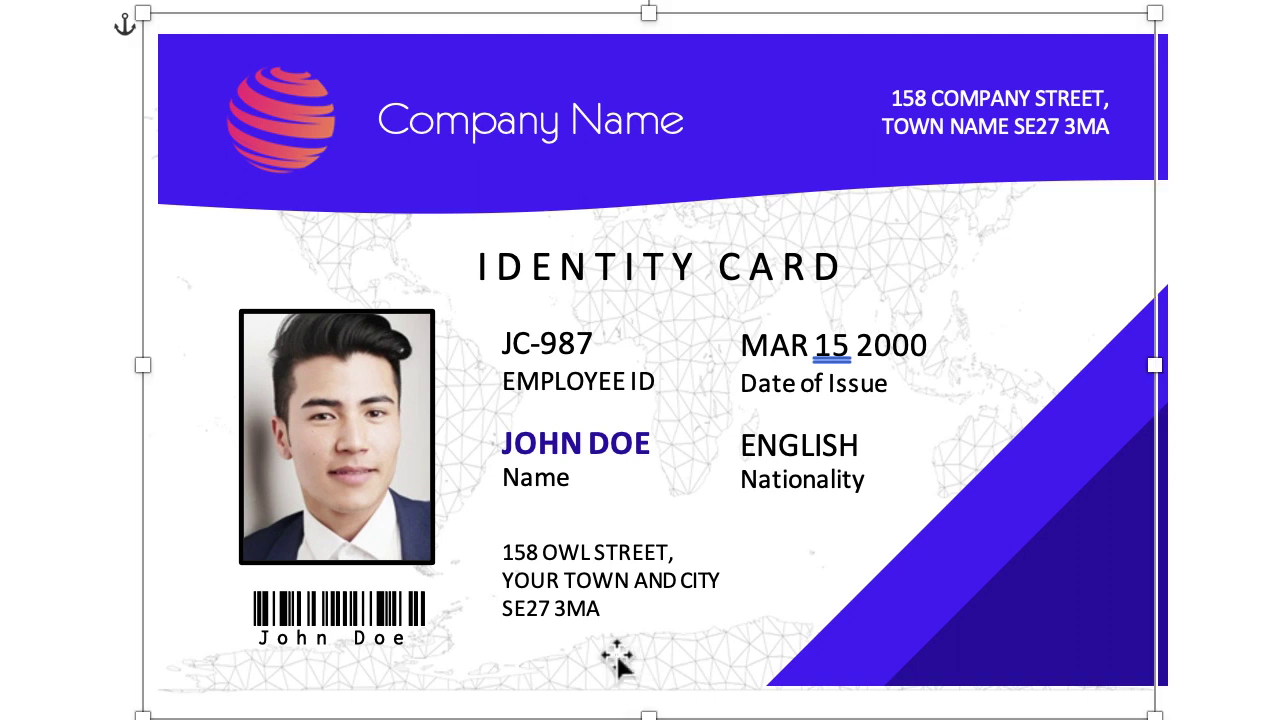
{"action": "left_click", "coordinate": [1036, 625]}
{"action": "left_click", "coordinate": [846, 640], "text": "shift"}
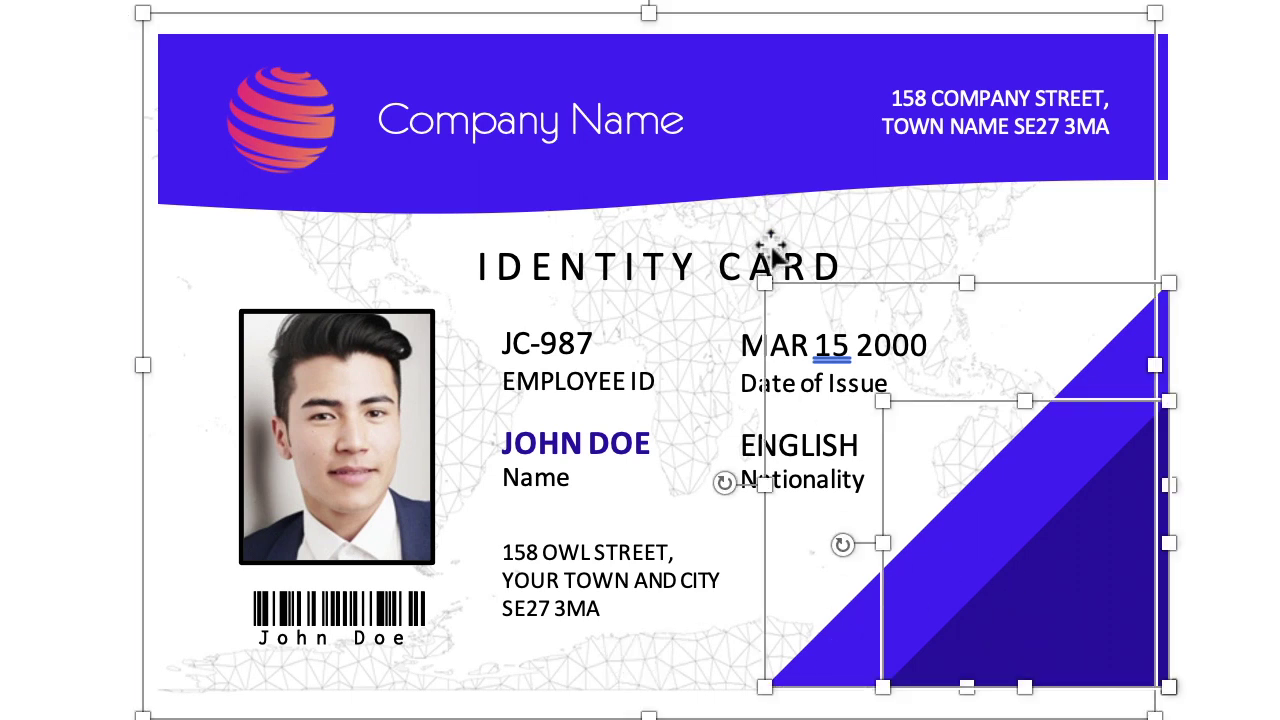
{"action": "left_click", "coordinate": [730, 388], "text": "shift"}
{"action": "left_click", "coordinate": [574, 440], "text": "shift"}
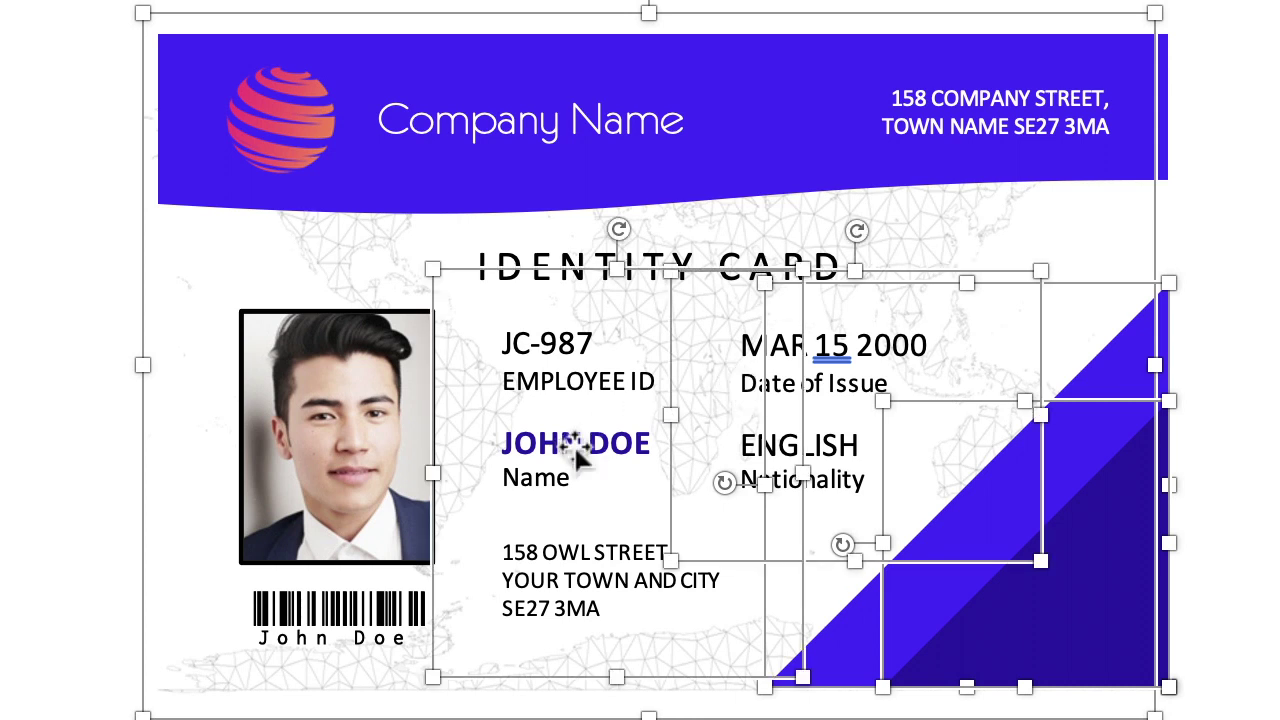
{"action": "left_click", "coordinate": [728, 258], "text": "shift"}
{"action": "left_click", "coordinate": [305, 470], "text": "shift"}
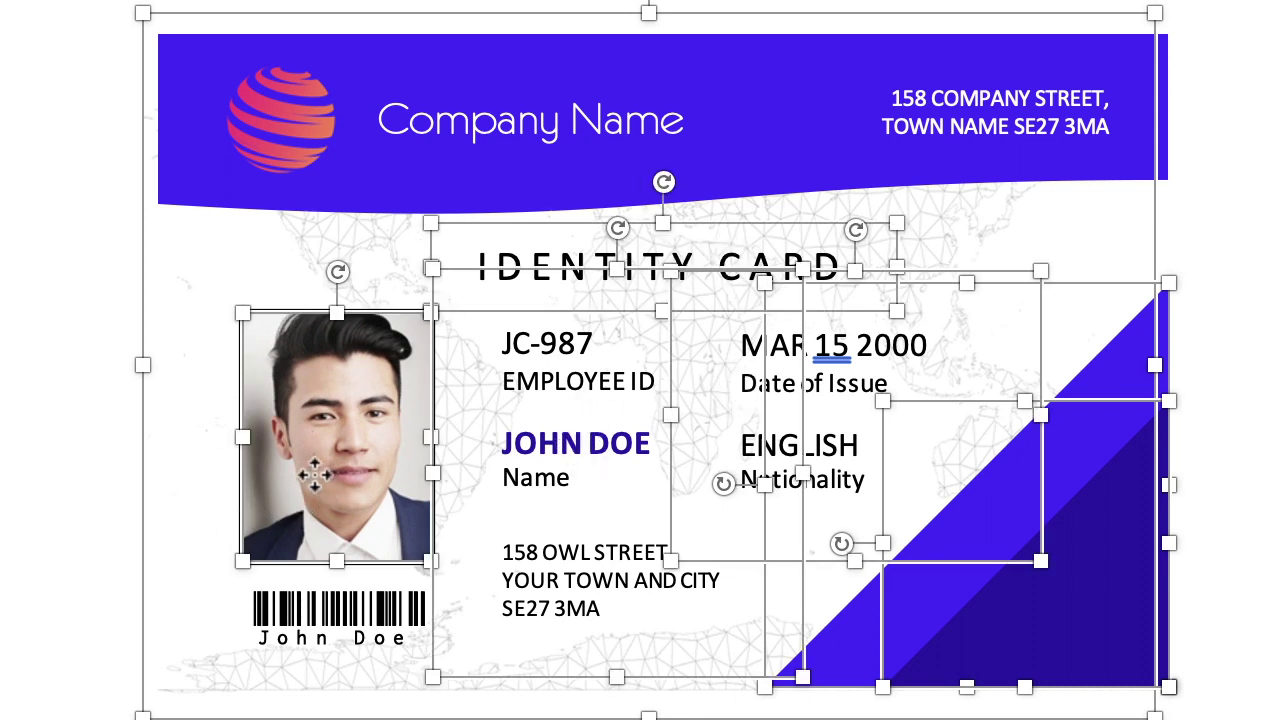
{"action": "left_click", "coordinate": [330, 620], "text": "shift"}
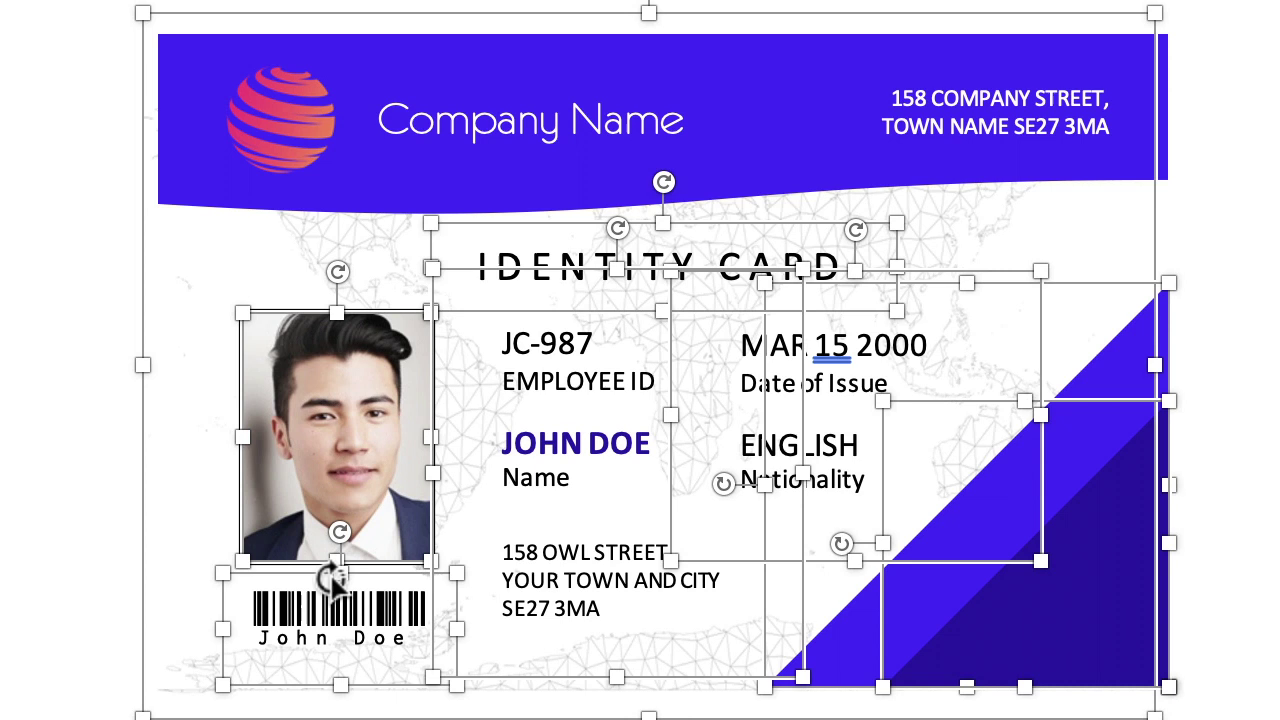
{"action": "left_click", "coordinate": [352, 202], "text": "shift"}
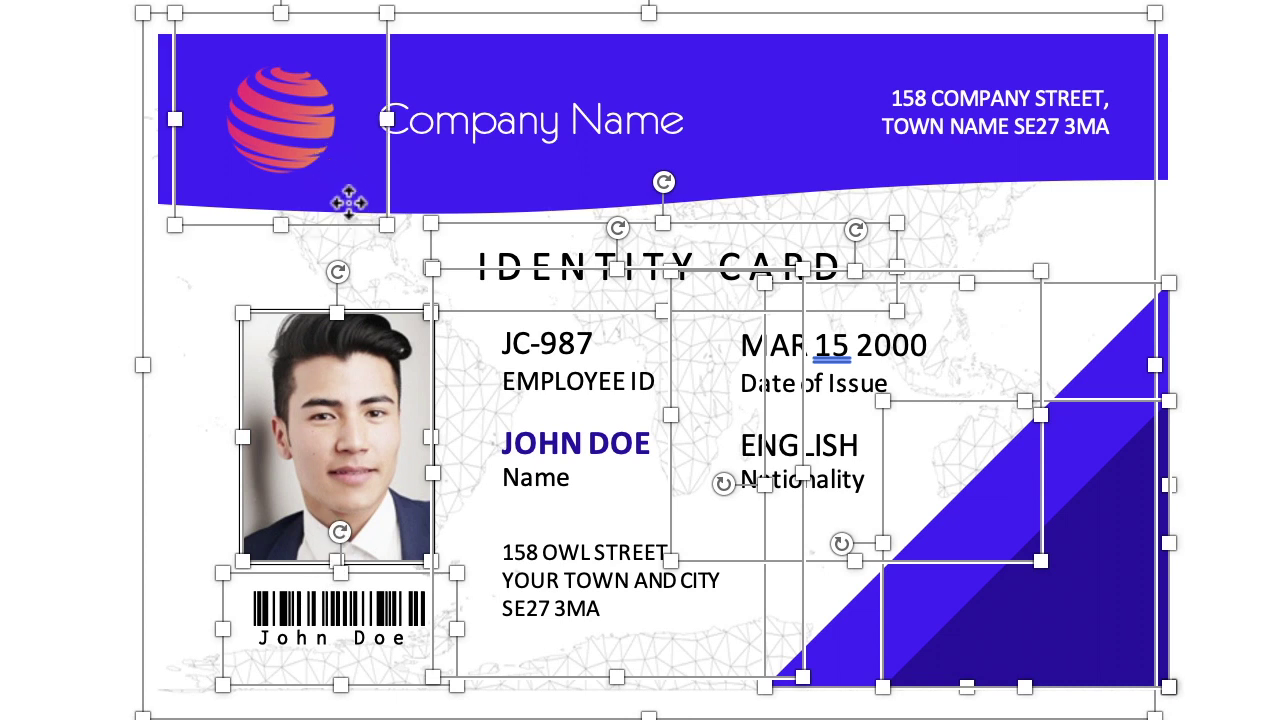
{"action": "left_click", "coordinate": [477, 127], "text": "shift"}
{"action": "left_click", "coordinate": [788, 164], "text": "shift"}
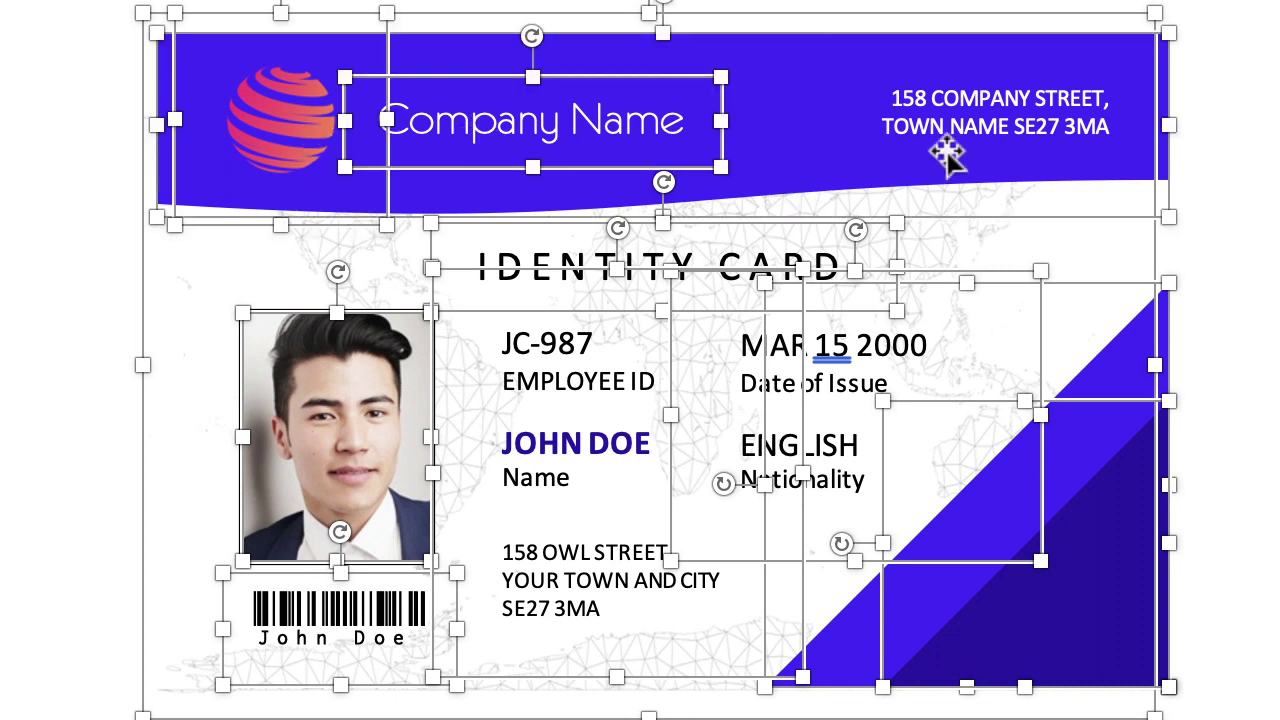
{"action": "left_click", "coordinate": [1016, 113], "text": "shift"}
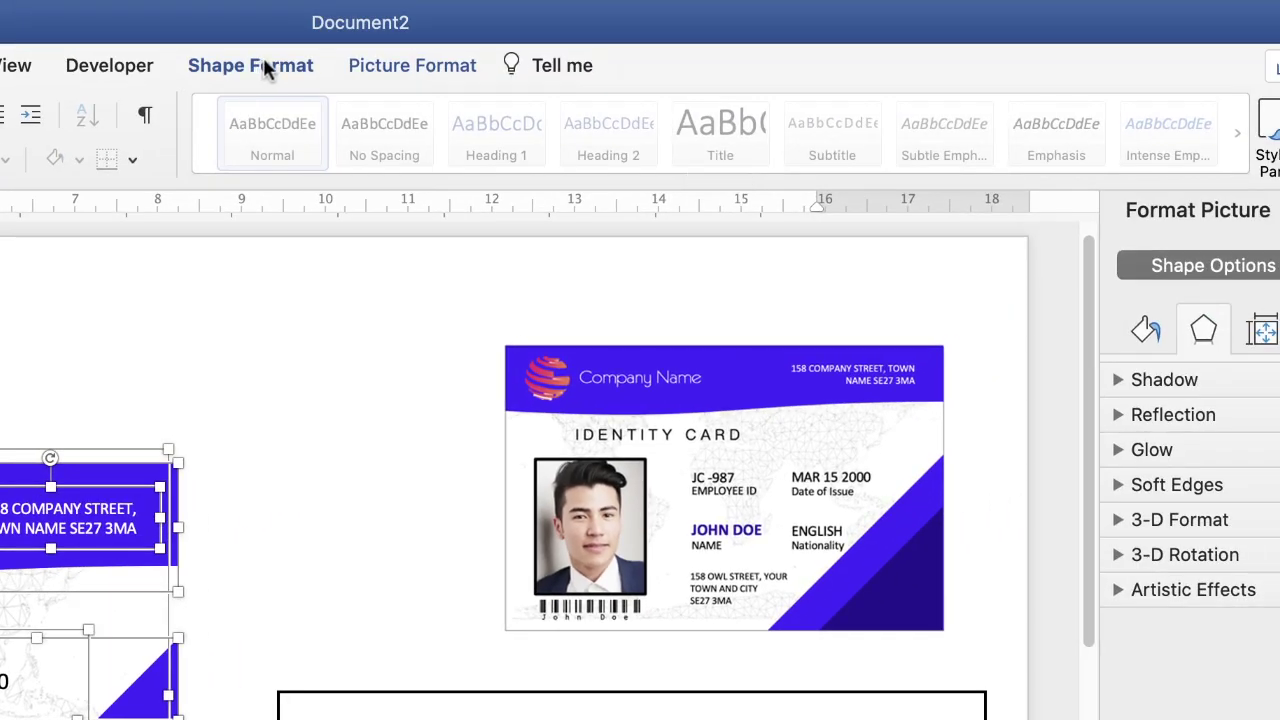
{"action": "left_click", "coordinate": [375, 67]}
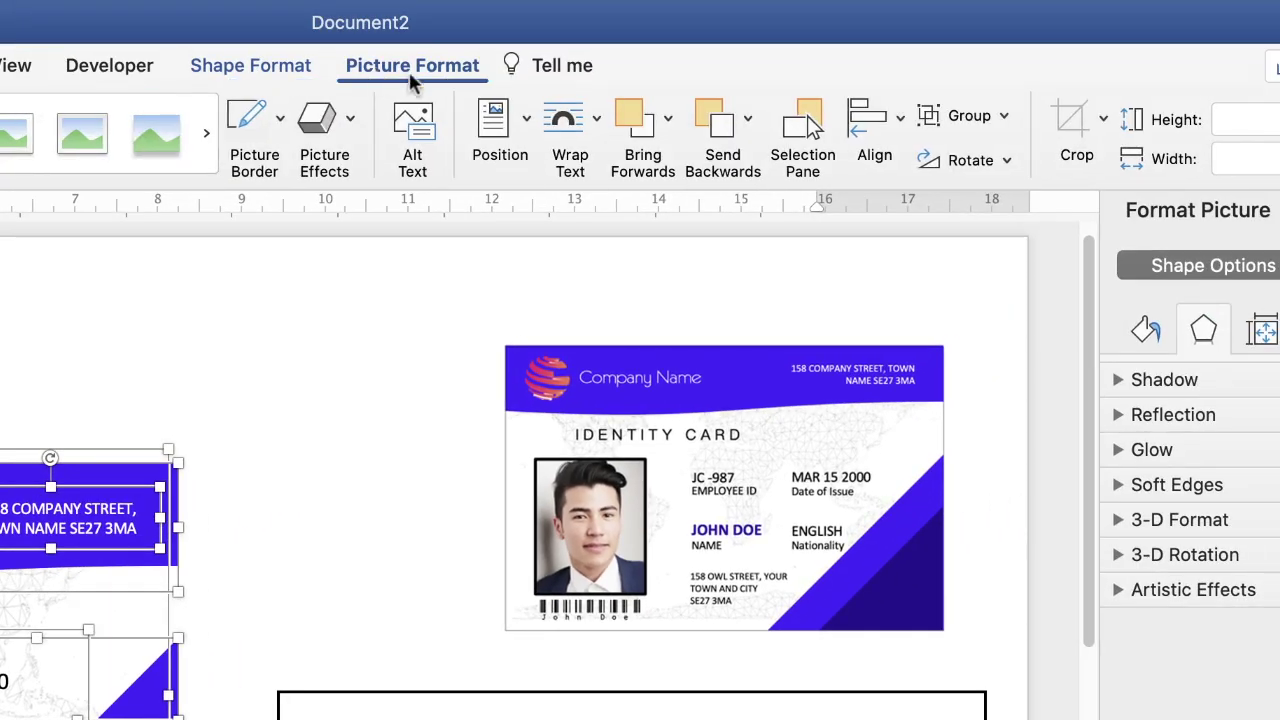
{"action": "left_click", "coordinate": [1002, 118]}
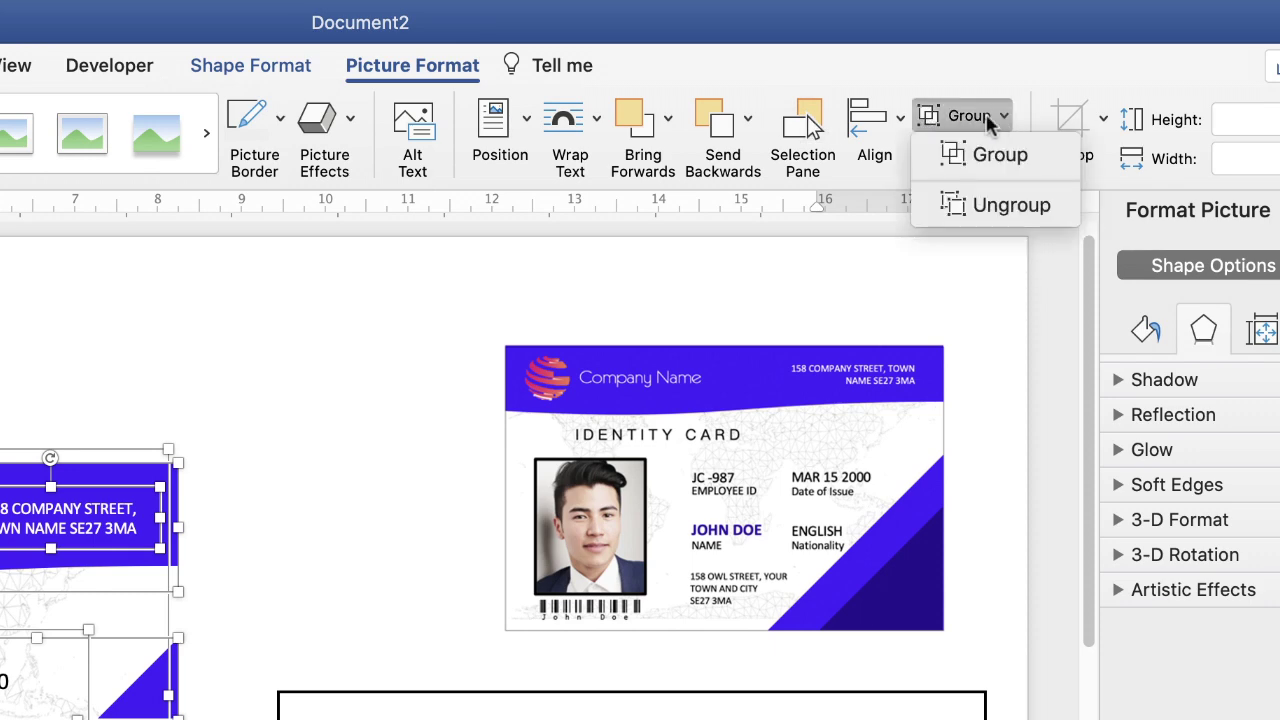
{"action": "left_click", "coordinate": [955, 158]}
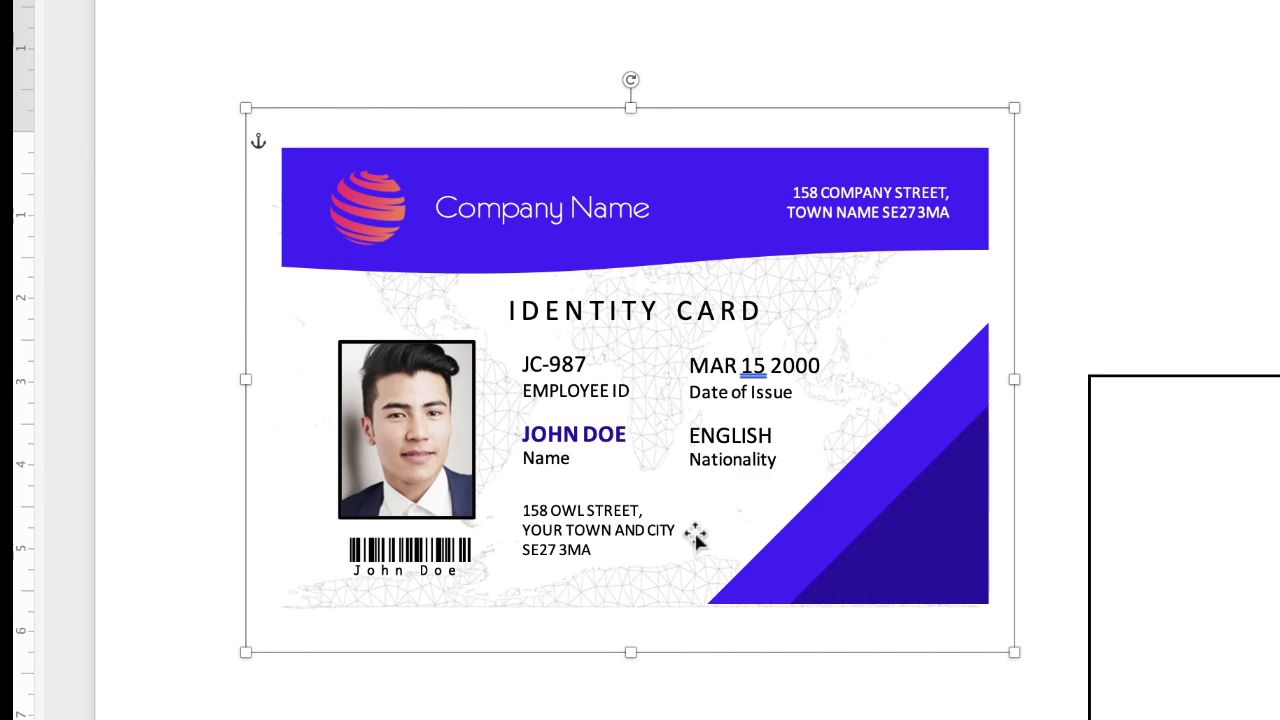
Step: Move the grouped card artwork up slightly and place the outline rectangle back around it
{"action": "left_click_drag", "start_coordinate": [693, 543], "coordinate": [691, 474]}
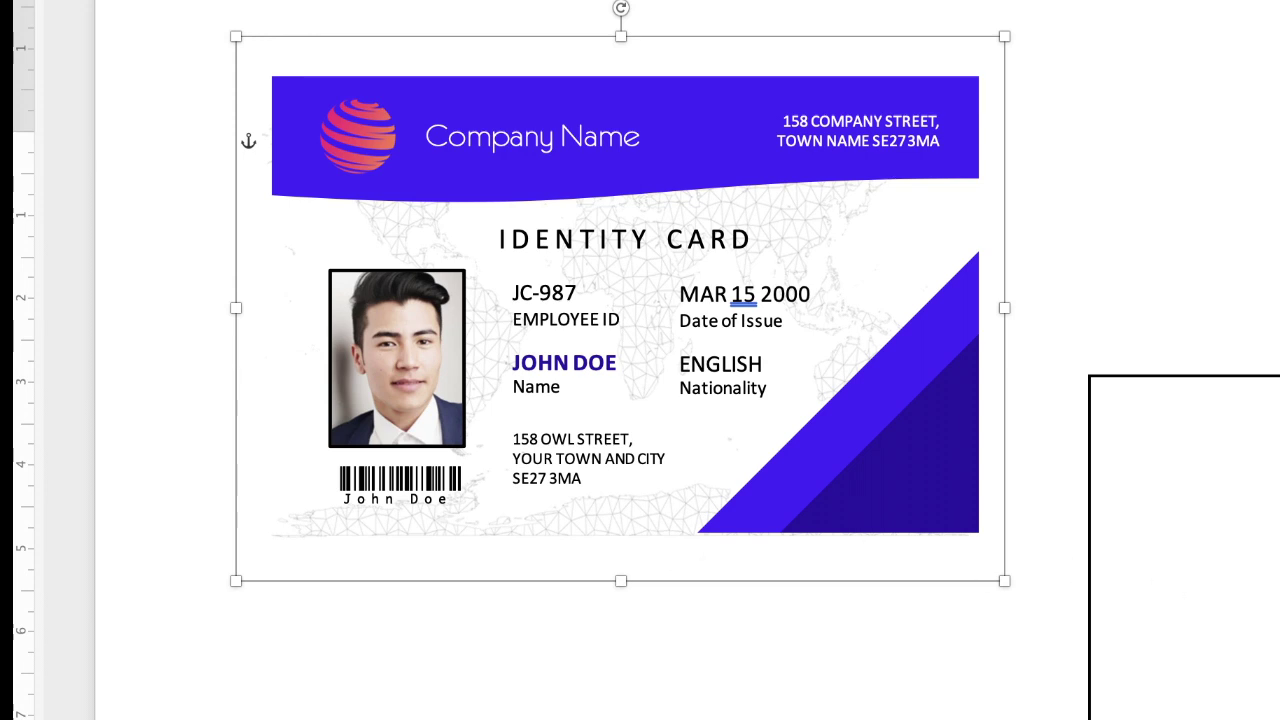
{"action": "left_click", "coordinate": [1180, 540]}
{"action": "left_click_drag", "start_coordinate": [1180, 540], "coordinate": [655, 546]}
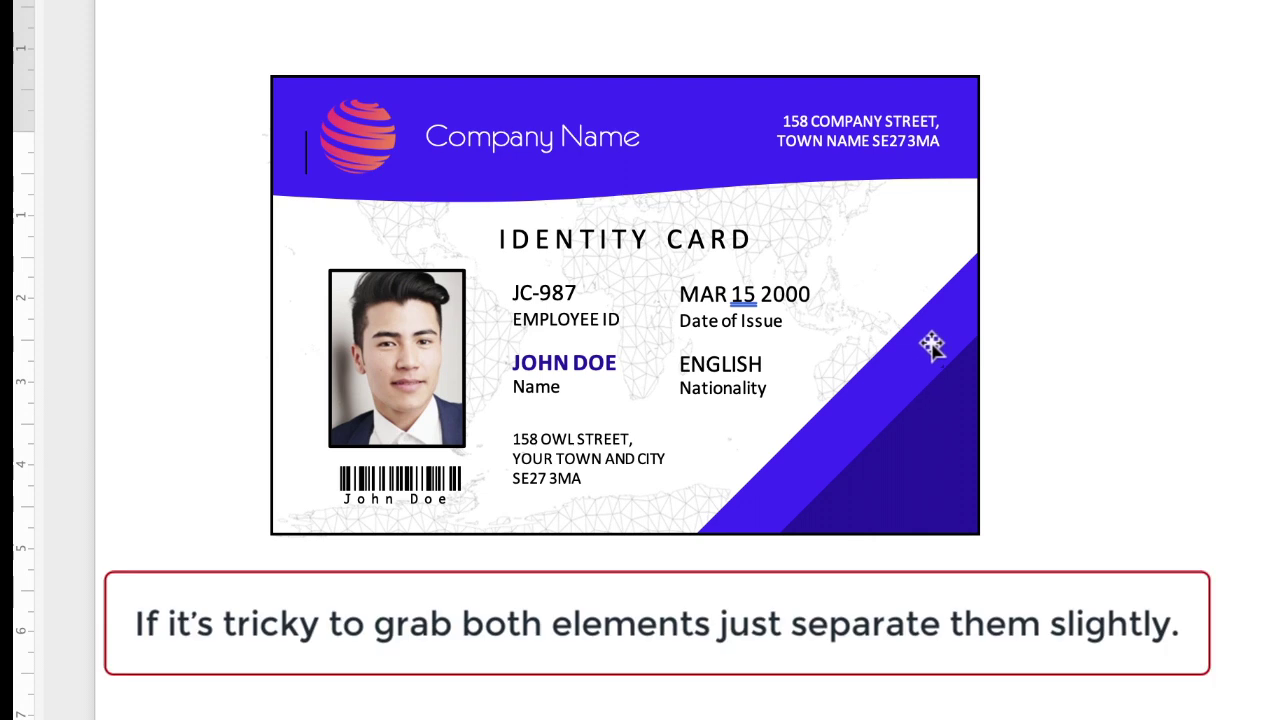
Step: Offset the outline rectangle slightly above the card artwork and group the two together
{"action": "left_click_drag", "start_coordinate": [795, 68], "coordinate": [795, 82]}
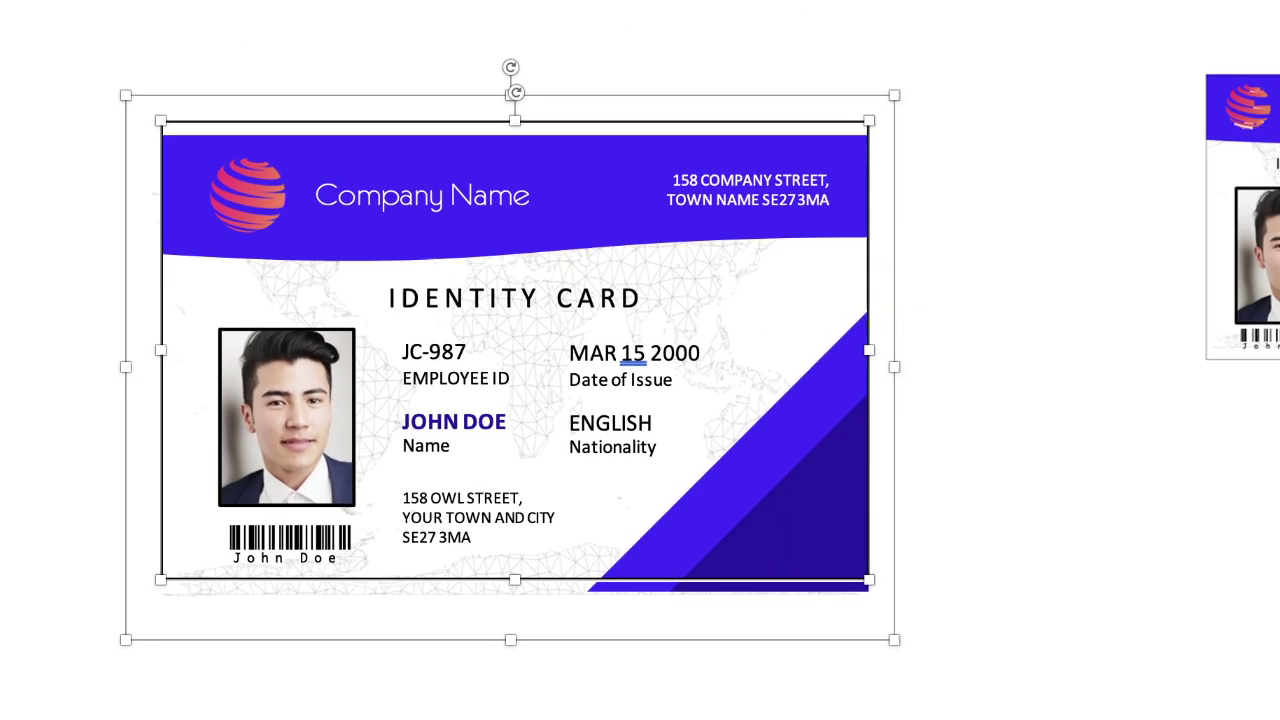
{"action": "left_click", "coordinate": [337, 70]}
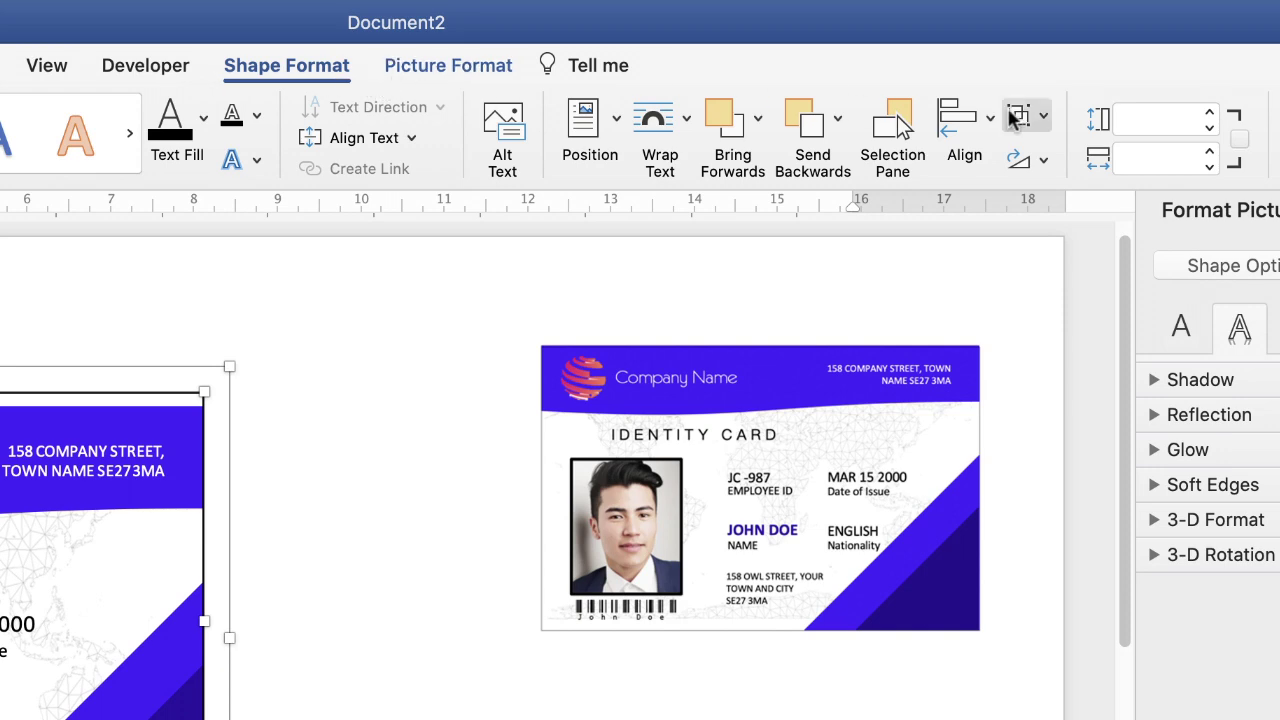
{"action": "left_click", "coordinate": [1045, 118]}
{"action": "left_click", "coordinate": [1022, 226]}
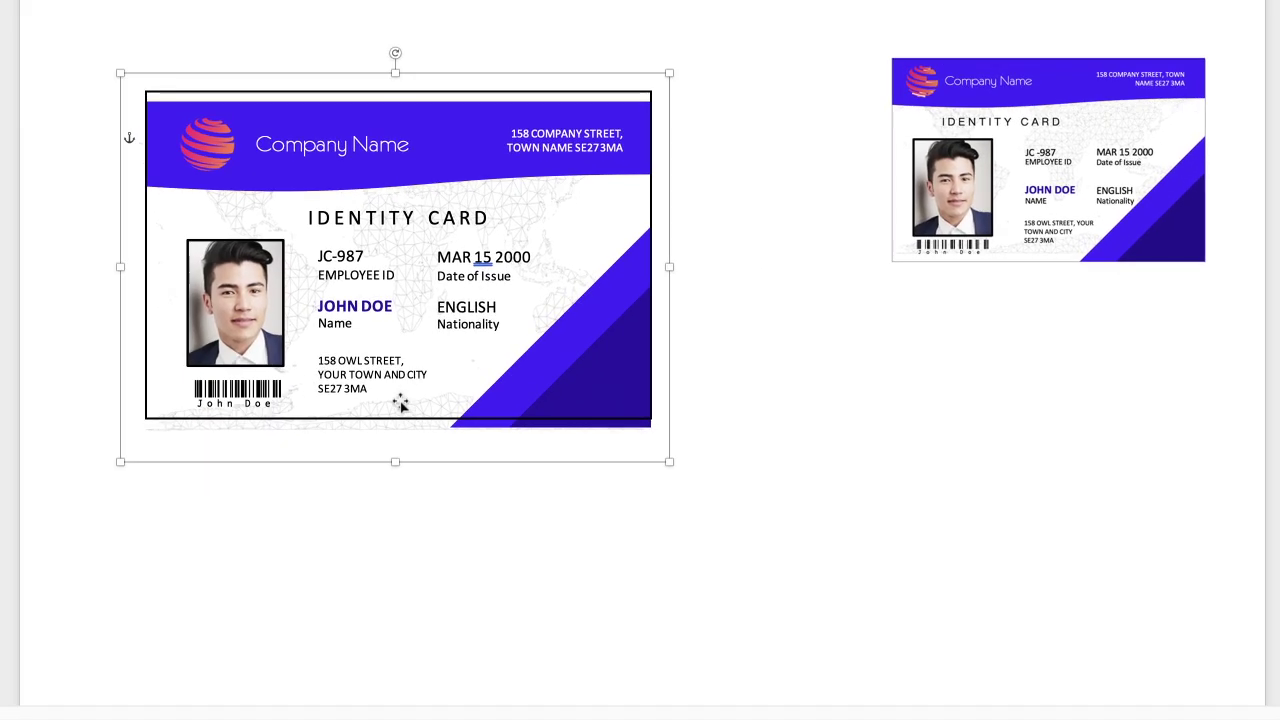
Step: Duplicate the grouped card to the space below the sample card and ungroup the copy's outline from its artwork
{"action": "left_click_drag", "start_coordinate": [395, 393], "coordinate": [935, 548]}
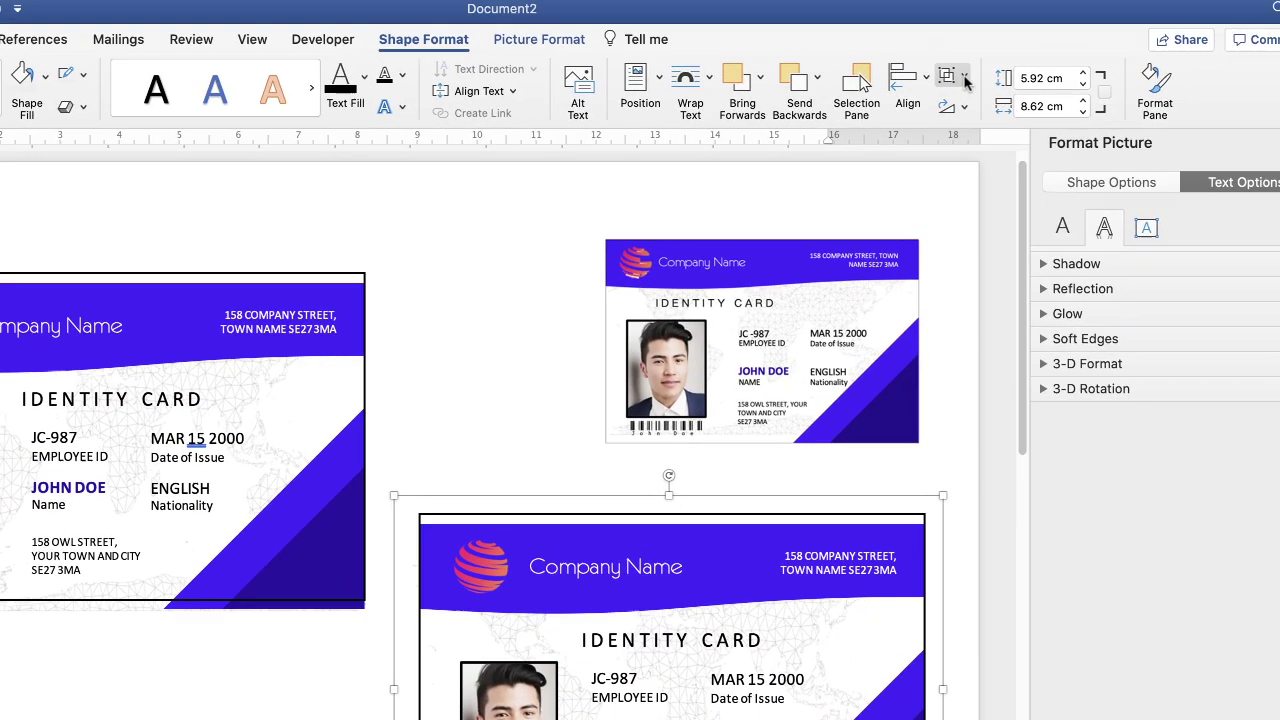
{"action": "left_click", "coordinate": [950, 84]}
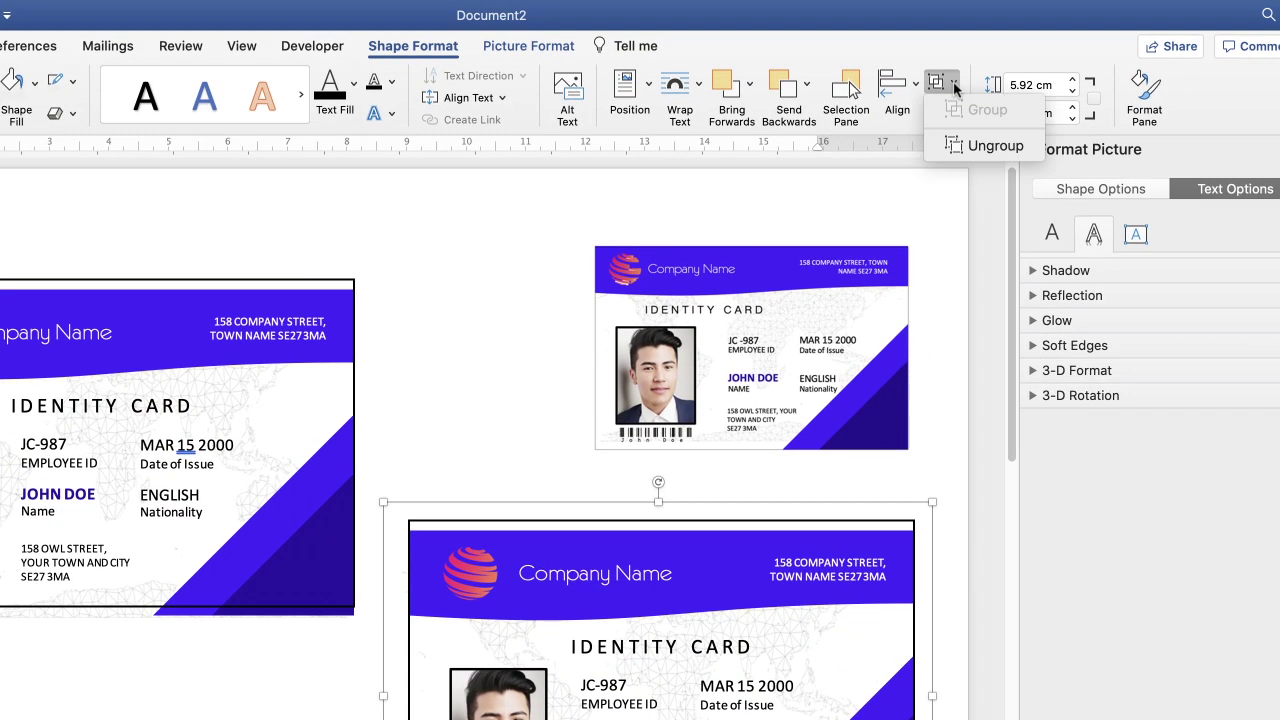
{"action": "left_click", "coordinate": [952, 142]}
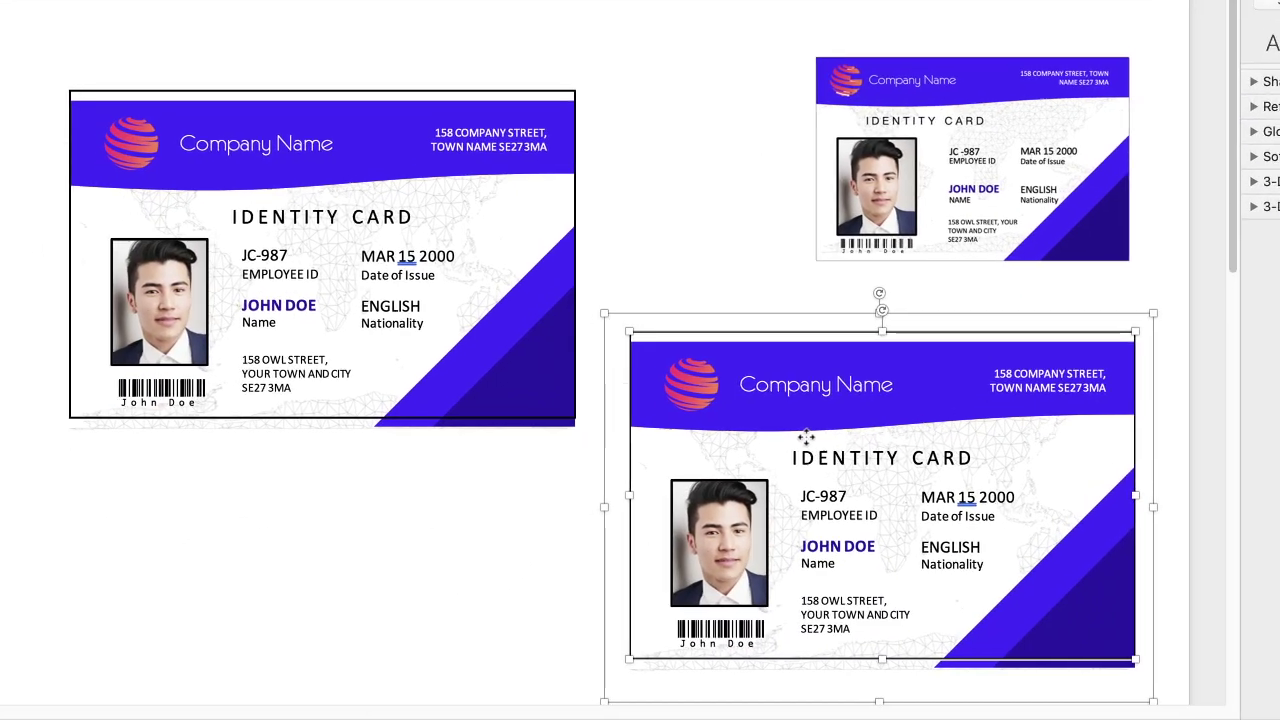
Step: Nudge the card copy up slightly and shift its outline rectangle down to align with the artwork's edges
{"action": "key", "text": "Up"}
{"action": "key", "text": "Up"}
{"action": "key", "text": "Up"}
{"action": "key", "text": "Up"}
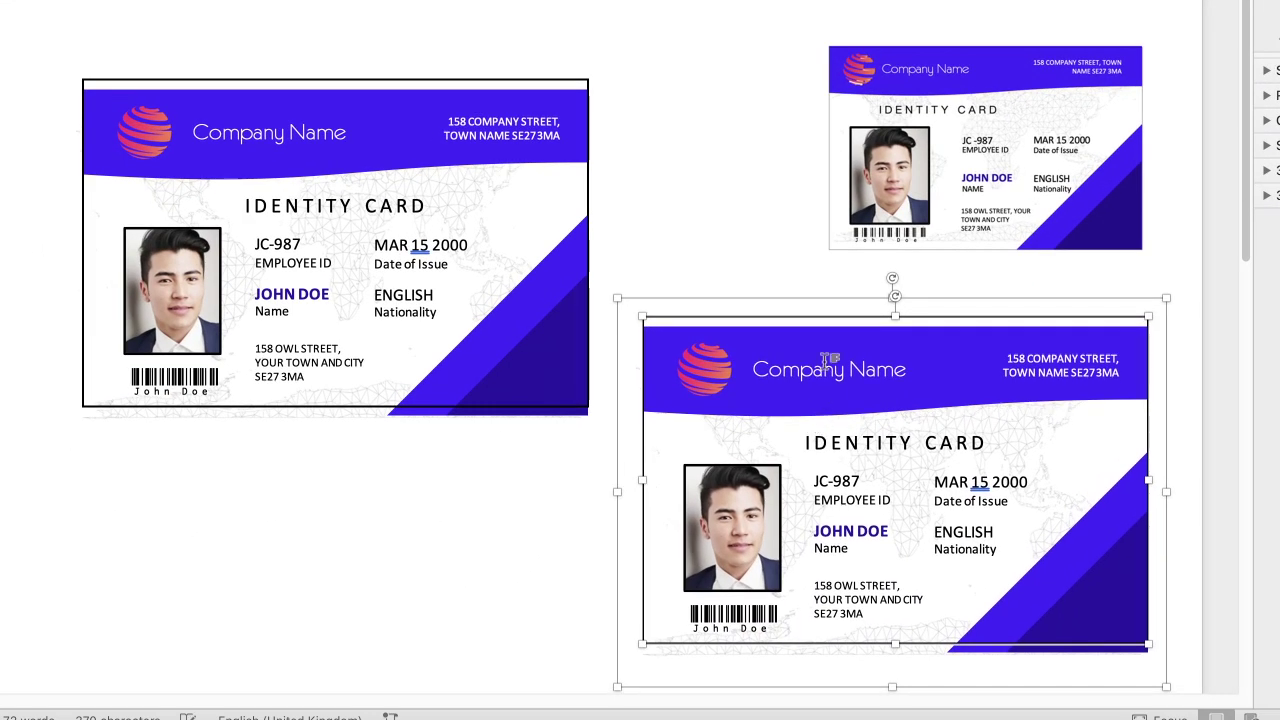
{"action": "left_click", "coordinate": [749, 223]}
{"action": "left_click", "coordinate": [741, 353]}
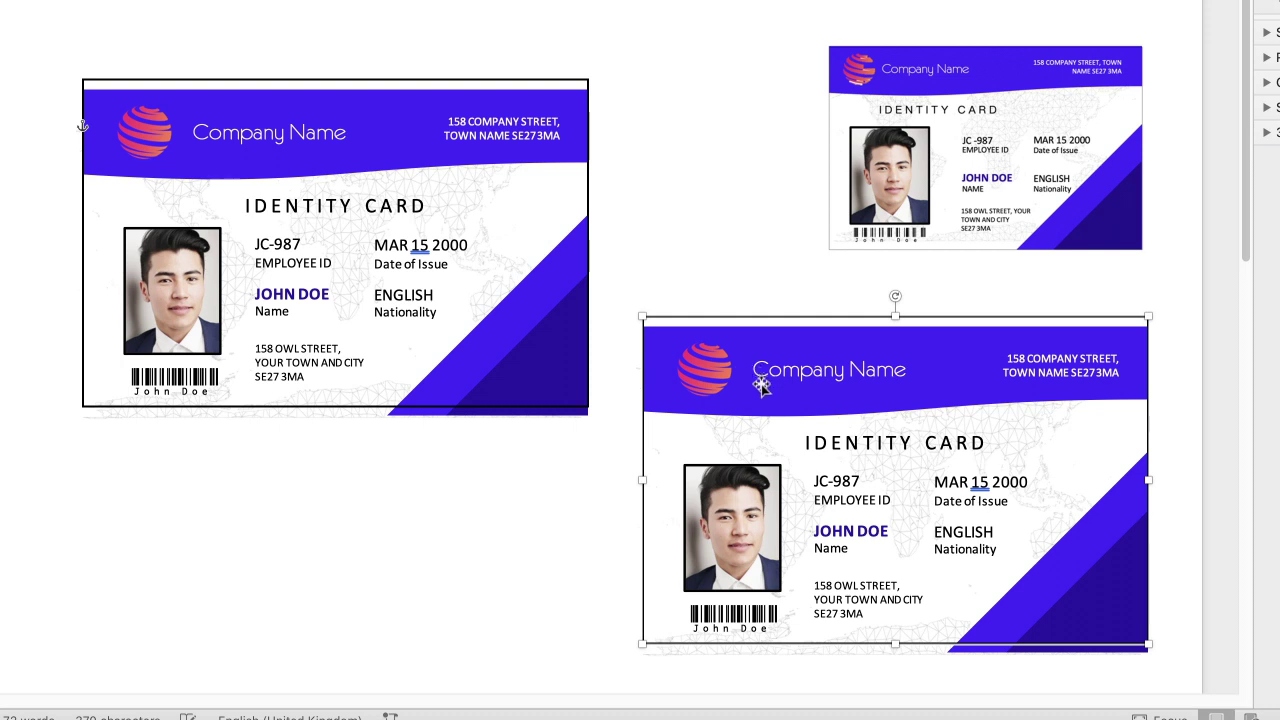
{"action": "key", "text": "Down"}
{"action": "key", "text": "Down"}
{"action": "key", "text": "Down"}
{"action": "key", "text": "Down"}
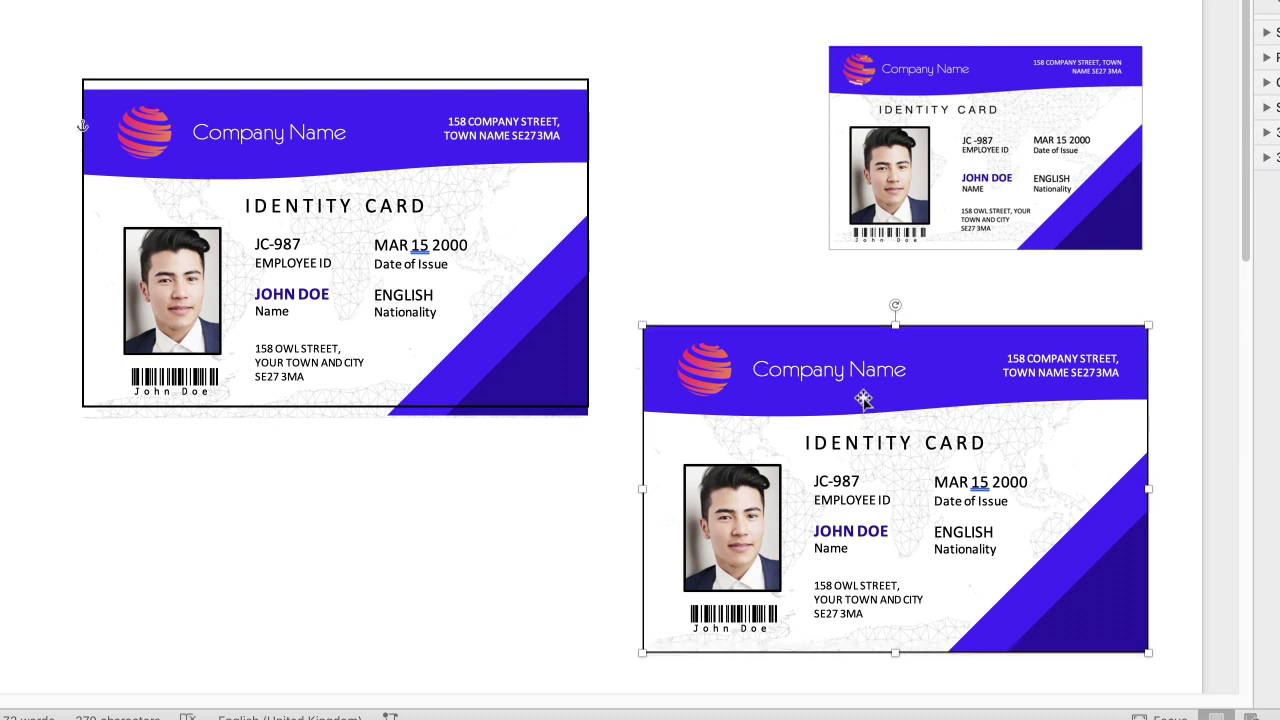
Step: Shift the original card's outline rectangle down so it lines up with the artwork's edges
{"action": "left_click", "coordinate": [296, 152]}
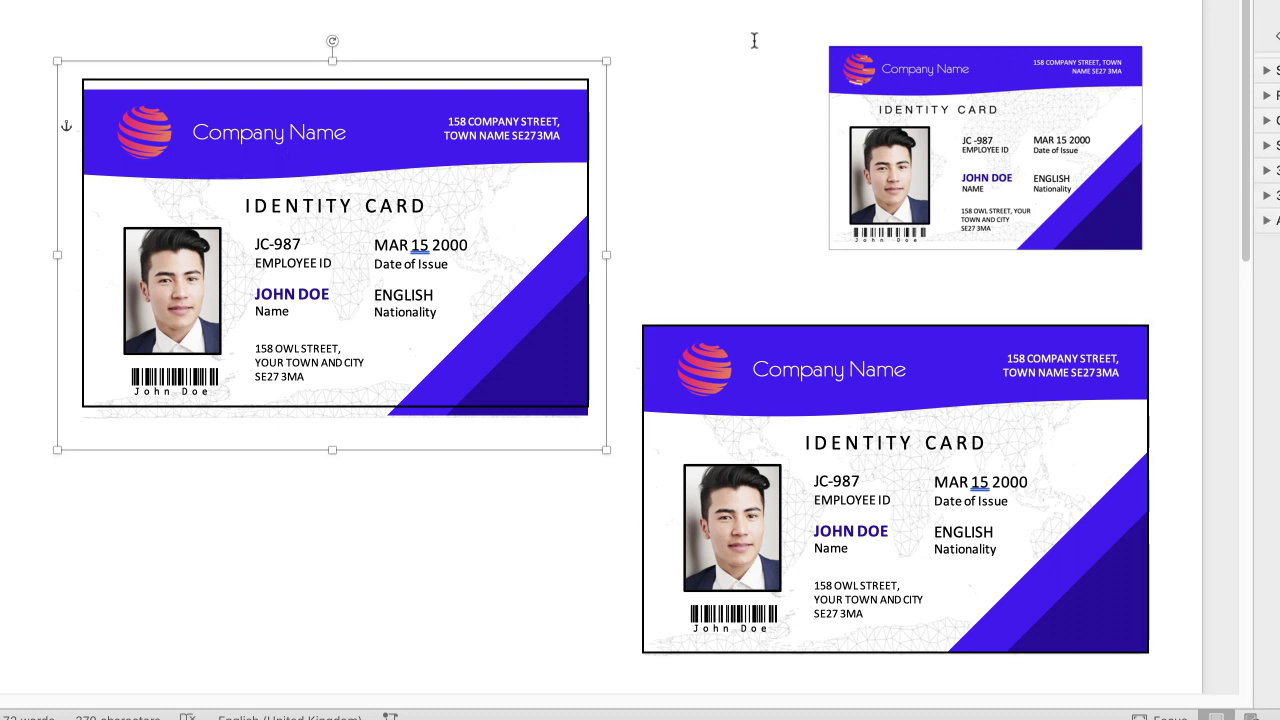
{"action": "key", "text": "Escape"}
{"action": "left_click", "coordinate": [439, 147]}
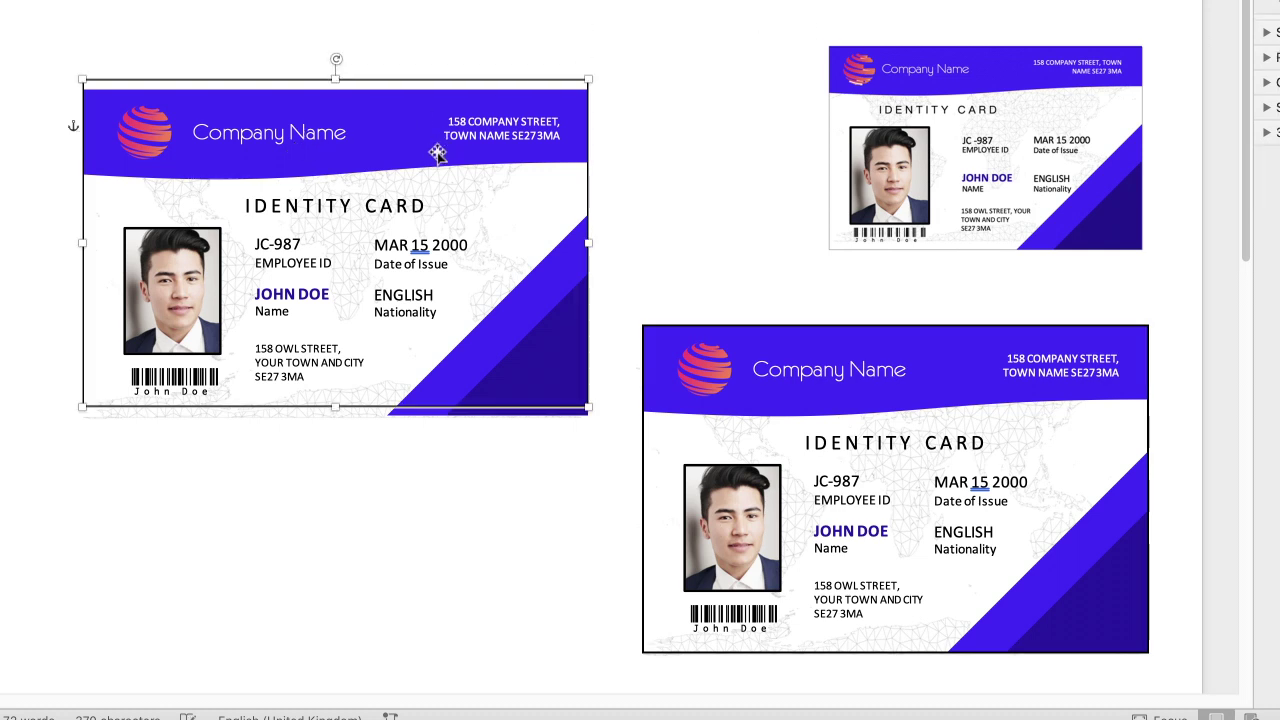
{"action": "key", "text": "Down"}
{"action": "key", "text": "Down"}
{"action": "key", "text": "Down"}
{"action": "key", "text": "Down"}
{"action": "key", "text": "Down"}
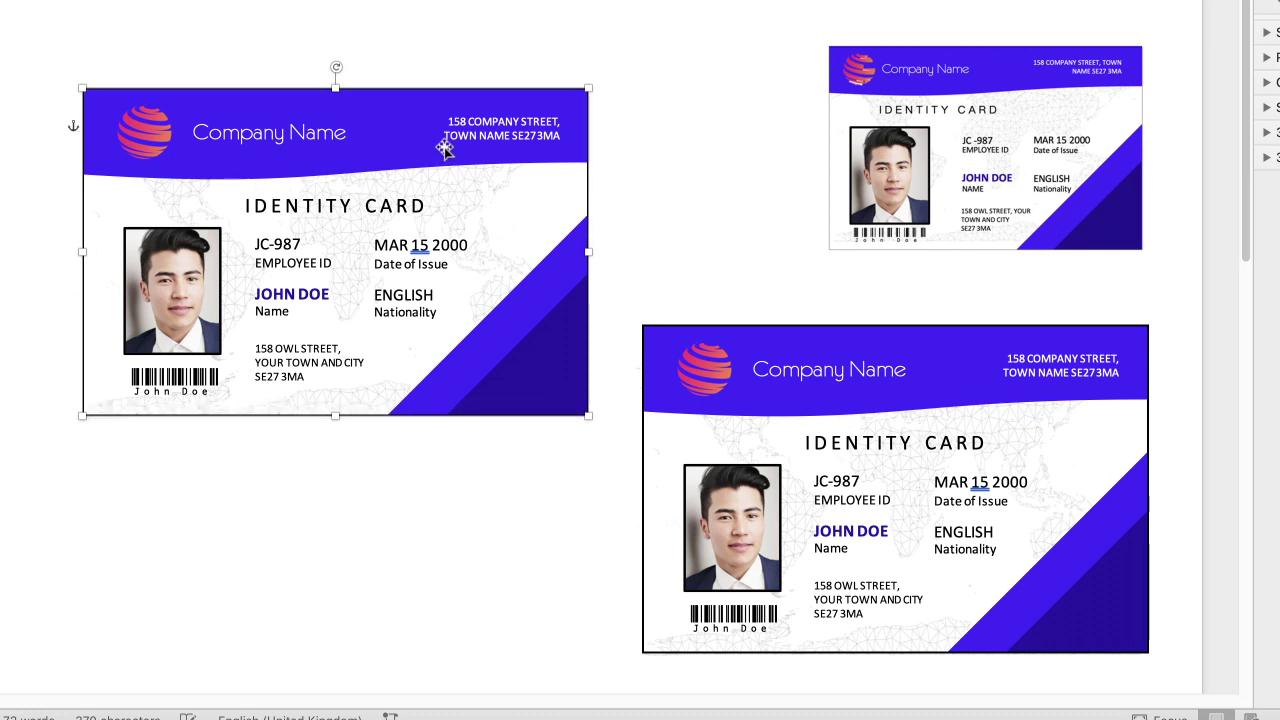
{"action": "left_click", "coordinate": [697, 131]}
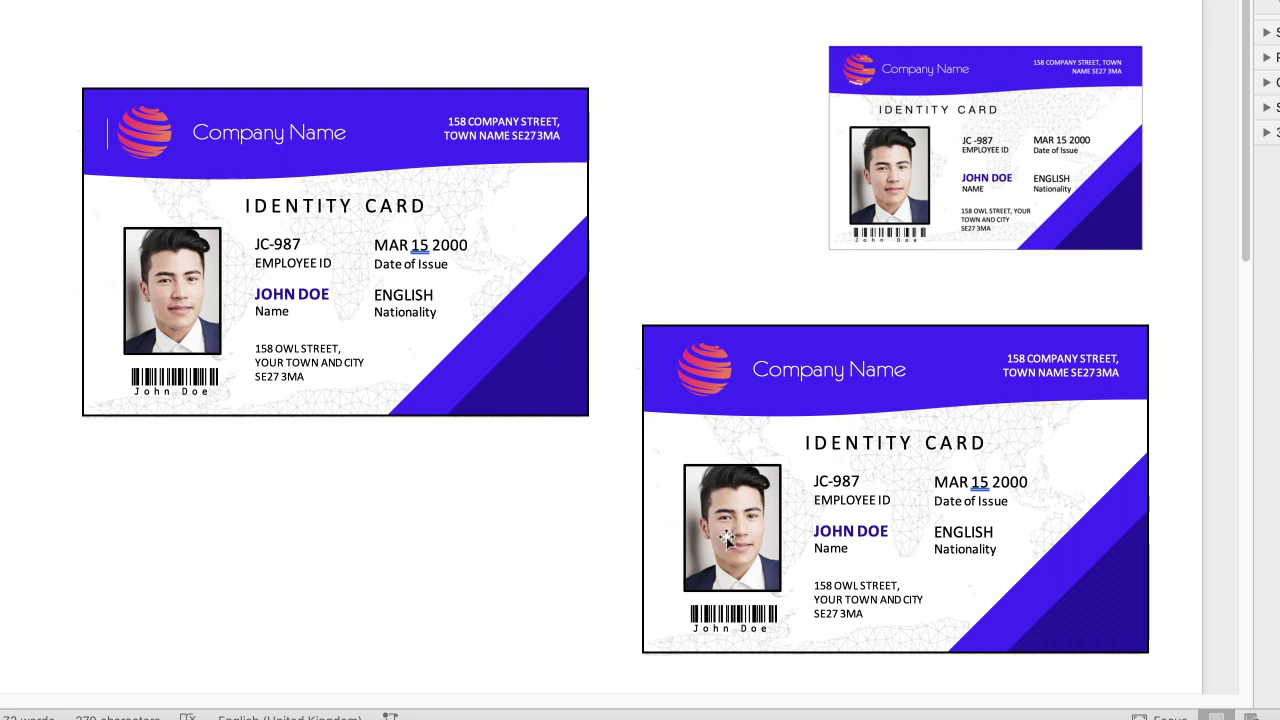
Step: Try moving the card copy's outline rectangle off its artwork and selecting the employee ID text boxes underneath
{"action": "left_click", "coordinate": [845, 500]}
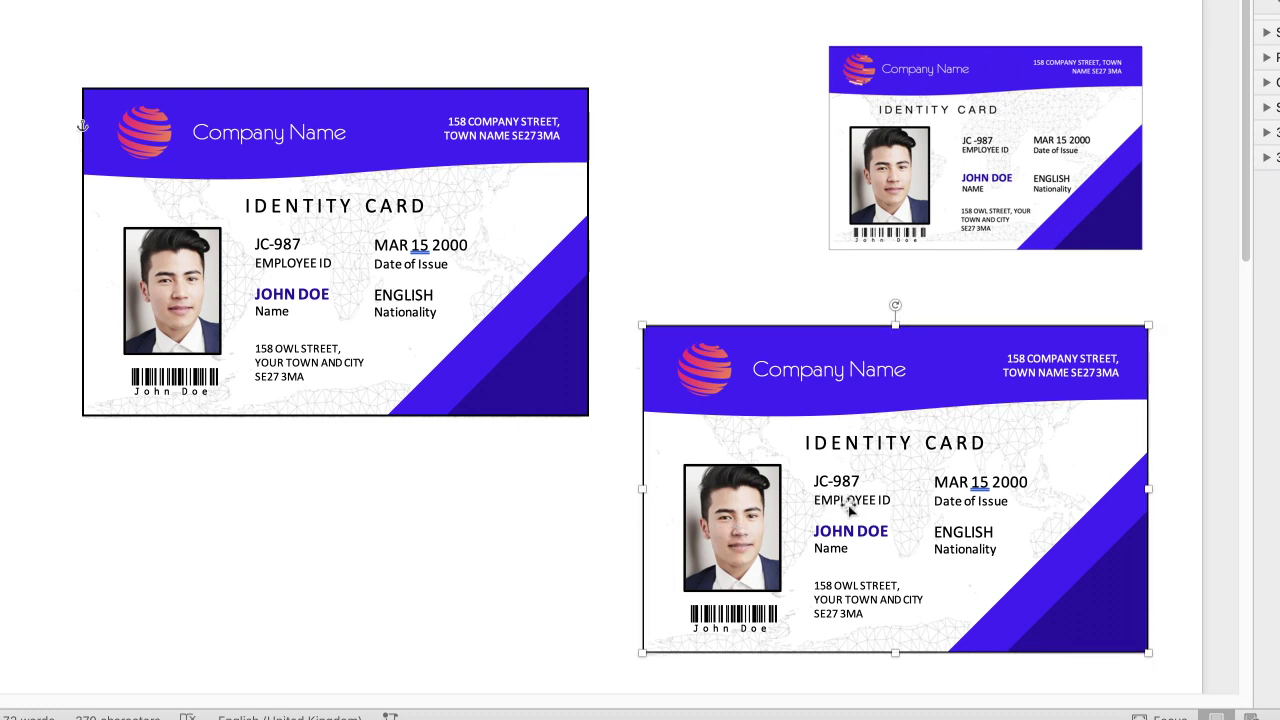
{"action": "left_click_drag", "start_coordinate": [826, 326], "coordinate": [297, 395]}
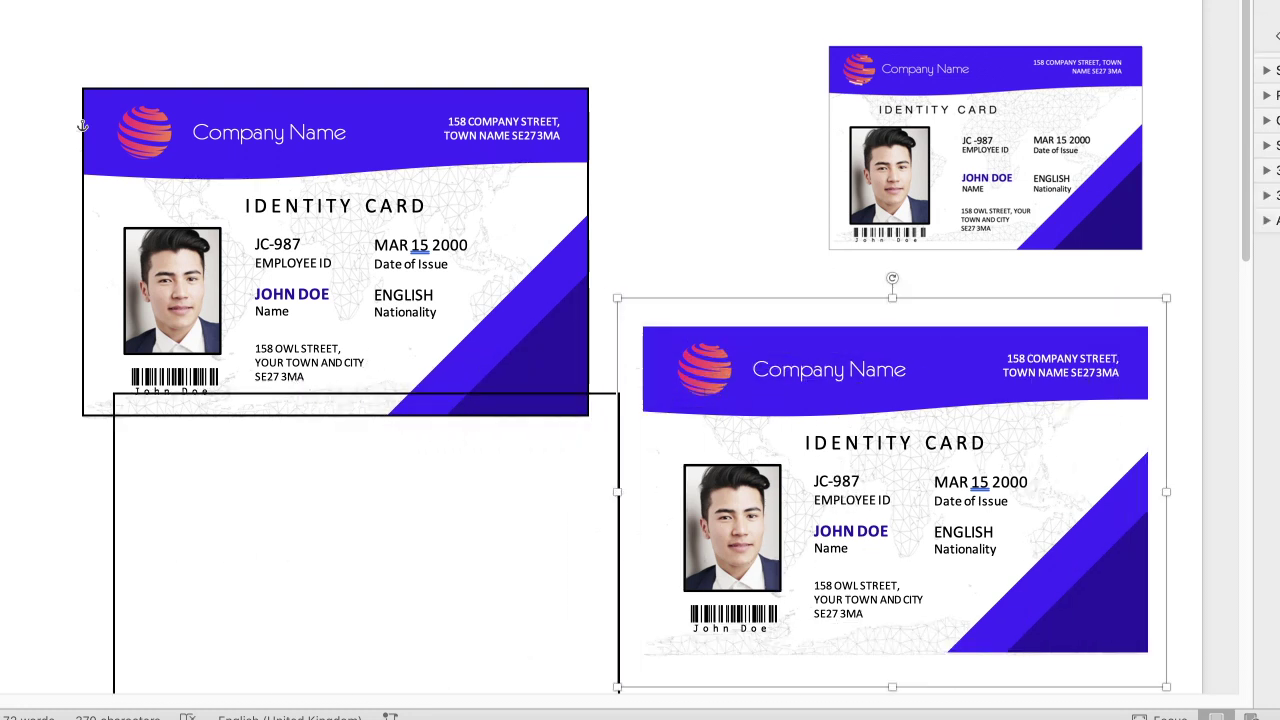
{"action": "left_click", "coordinate": [846, 503]}
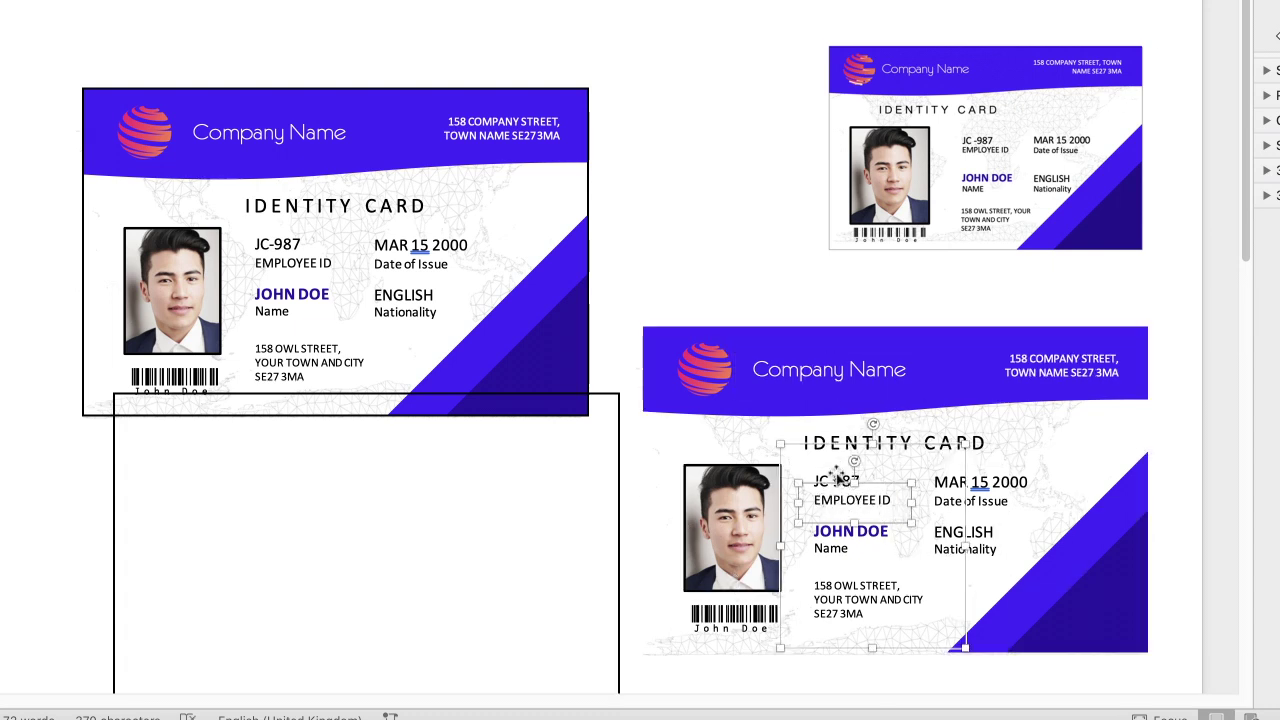
{"action": "left_click", "coordinate": [838, 481]}
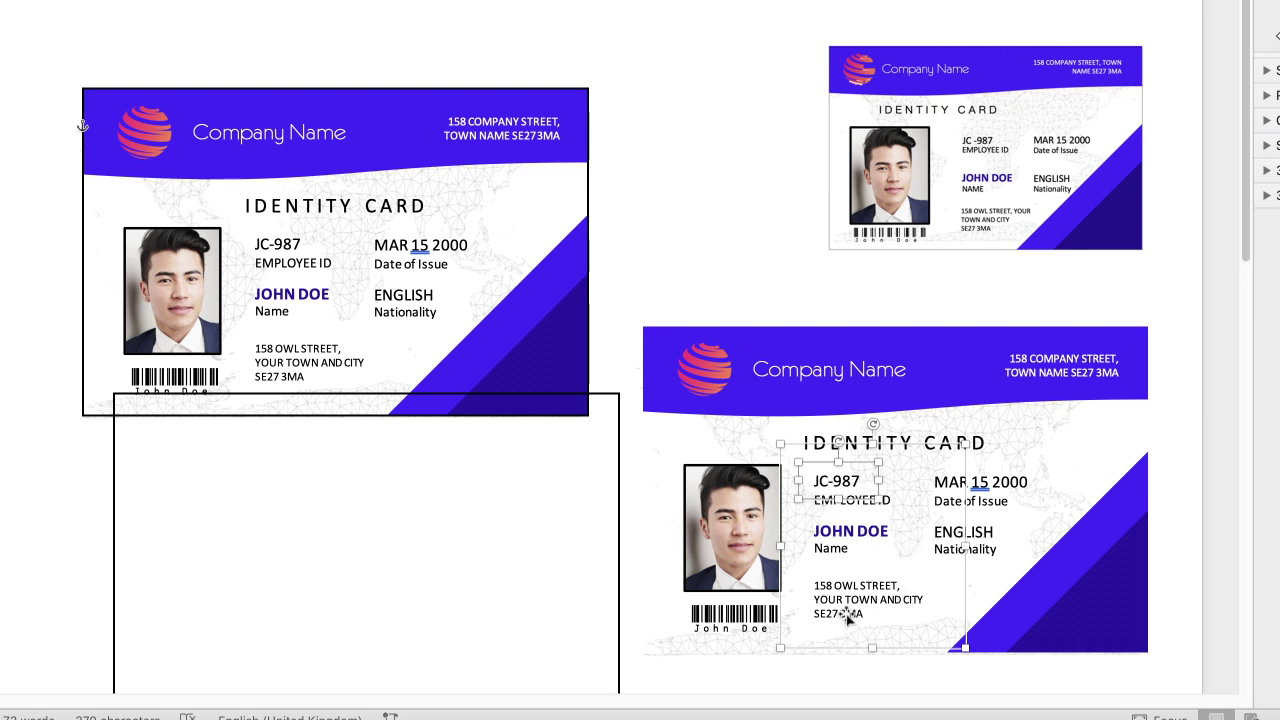
Step: Move the original card's outline rectangle down off the artwork and ungroup the artwork into separate elements
{"action": "left_click", "coordinate": [413, 275]}
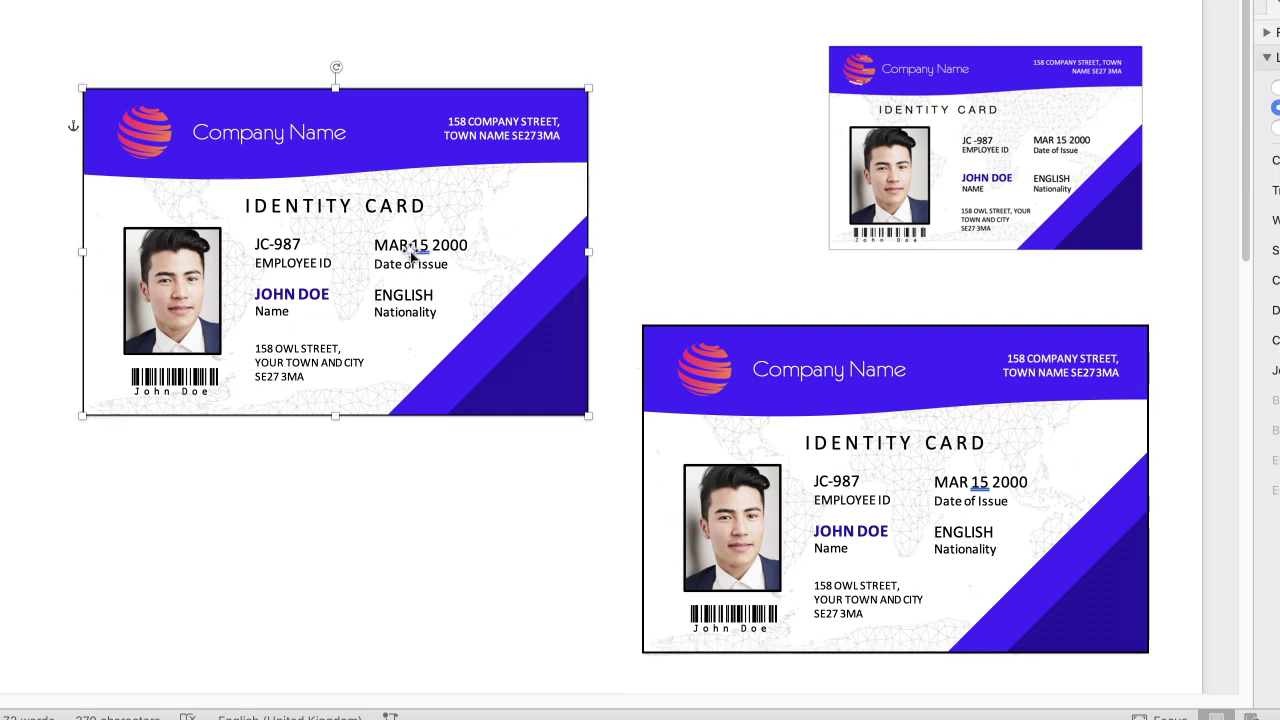
{"action": "left_click_drag", "start_coordinate": [383, 418], "coordinate": [375, 701]}
{"action": "left_click", "coordinate": [413, 250]}
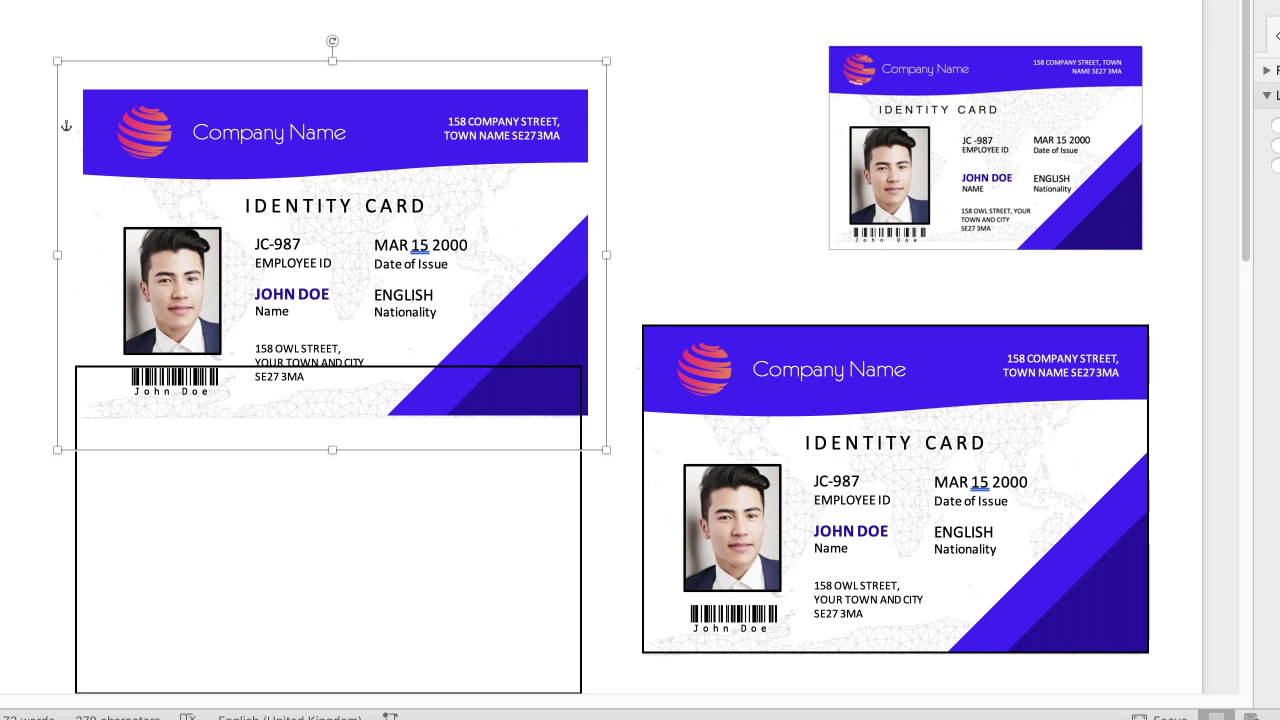
{"action": "key", "text": "ctrl+shift+g"}
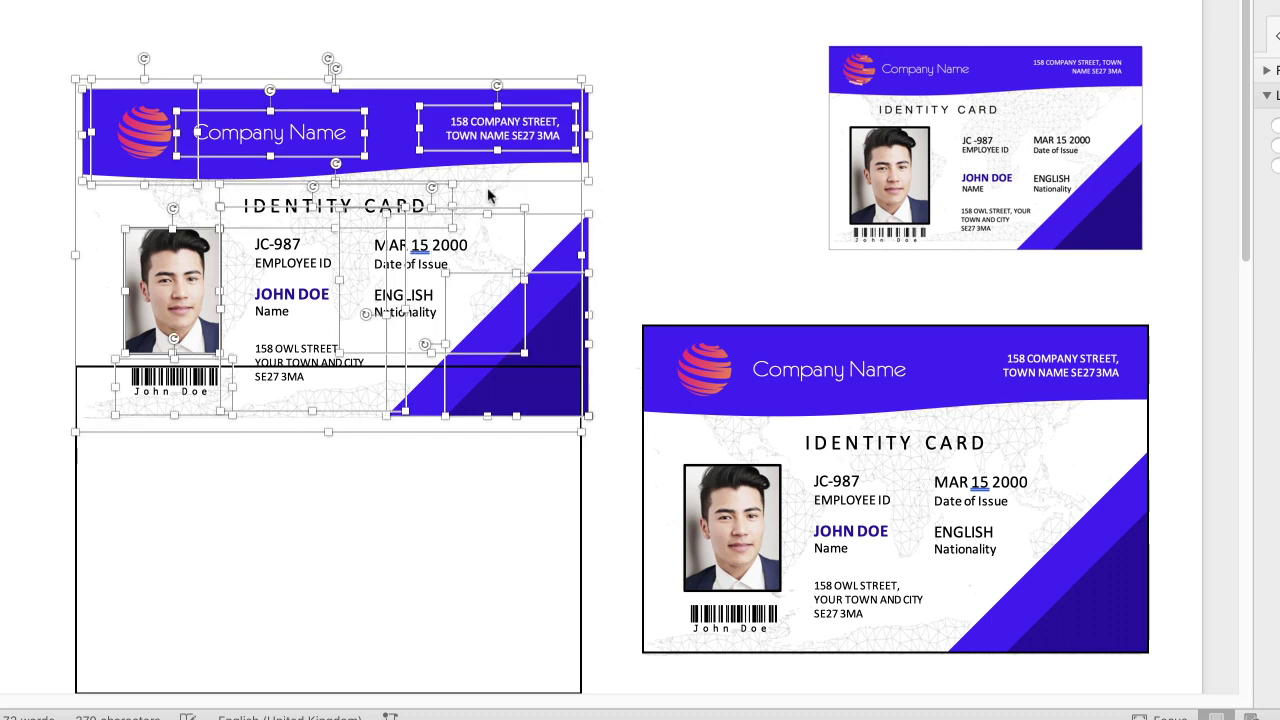
{"action": "left_click", "coordinate": [652, 192]}
Step: Clear the proofing mark under "15" in the original card's issue date and move the outline rectangle back around the artwork
{"action": "left_click", "coordinate": [424, 251]}
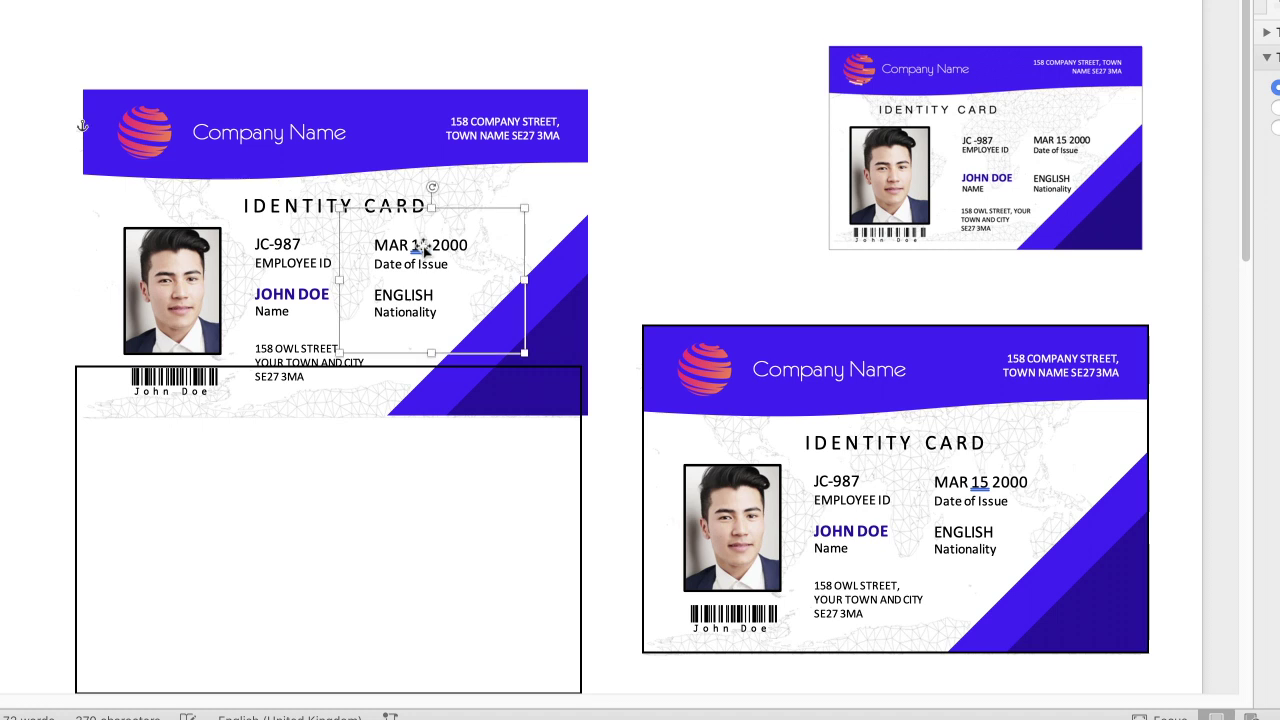
{"action": "left_click", "coordinate": [426, 250]}
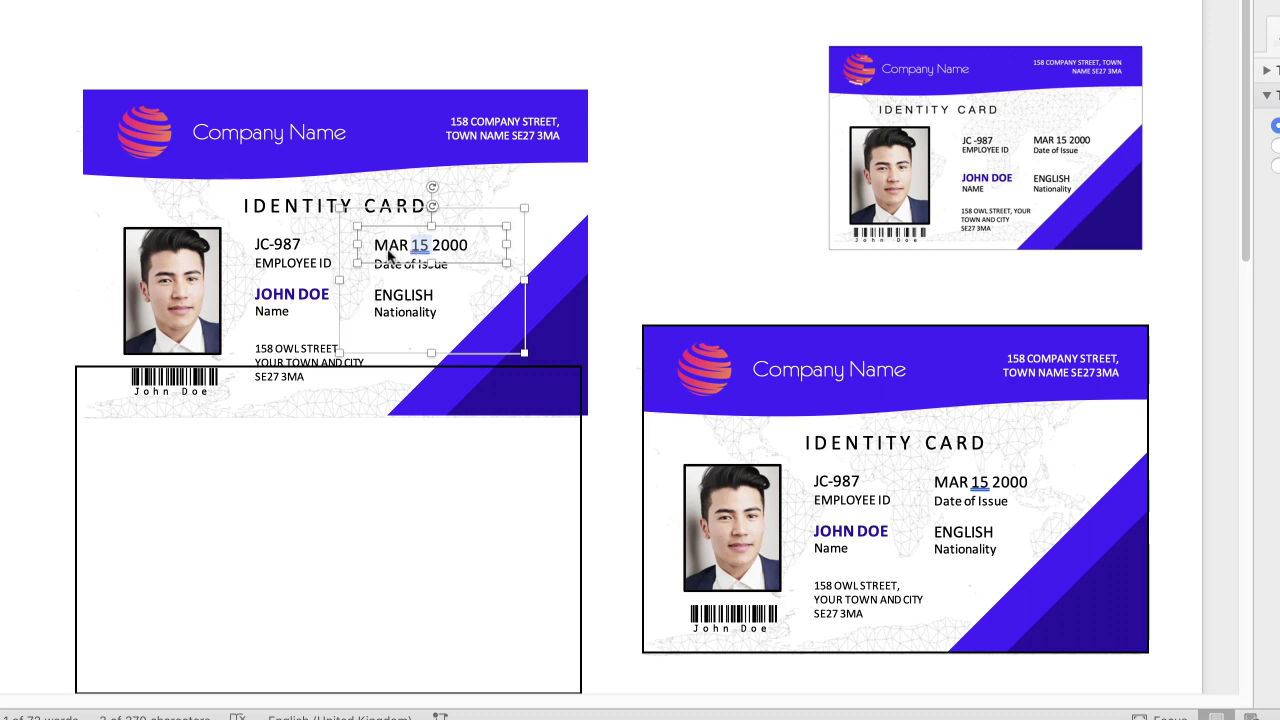
{"action": "key", "text": "Right"}
{"action": "left_click", "coordinate": [651, 214]}
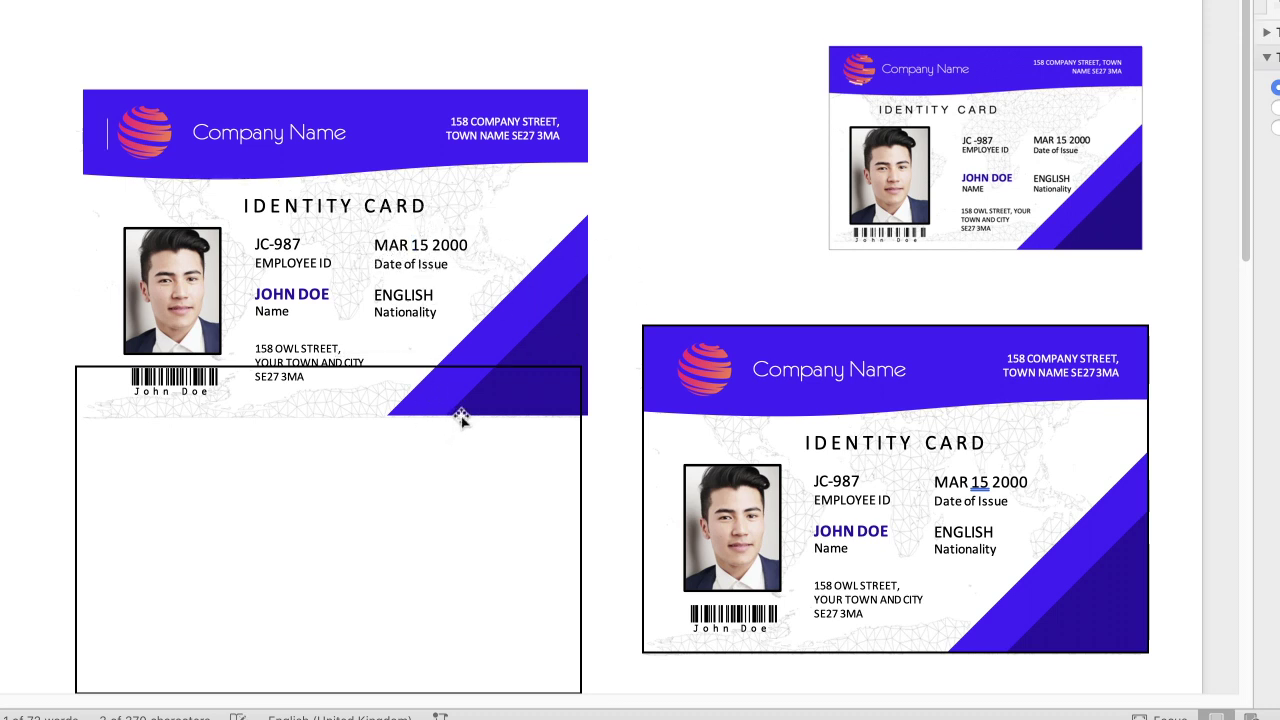
{"action": "left_click_drag", "start_coordinate": [580, 598], "coordinate": [588, 316]}
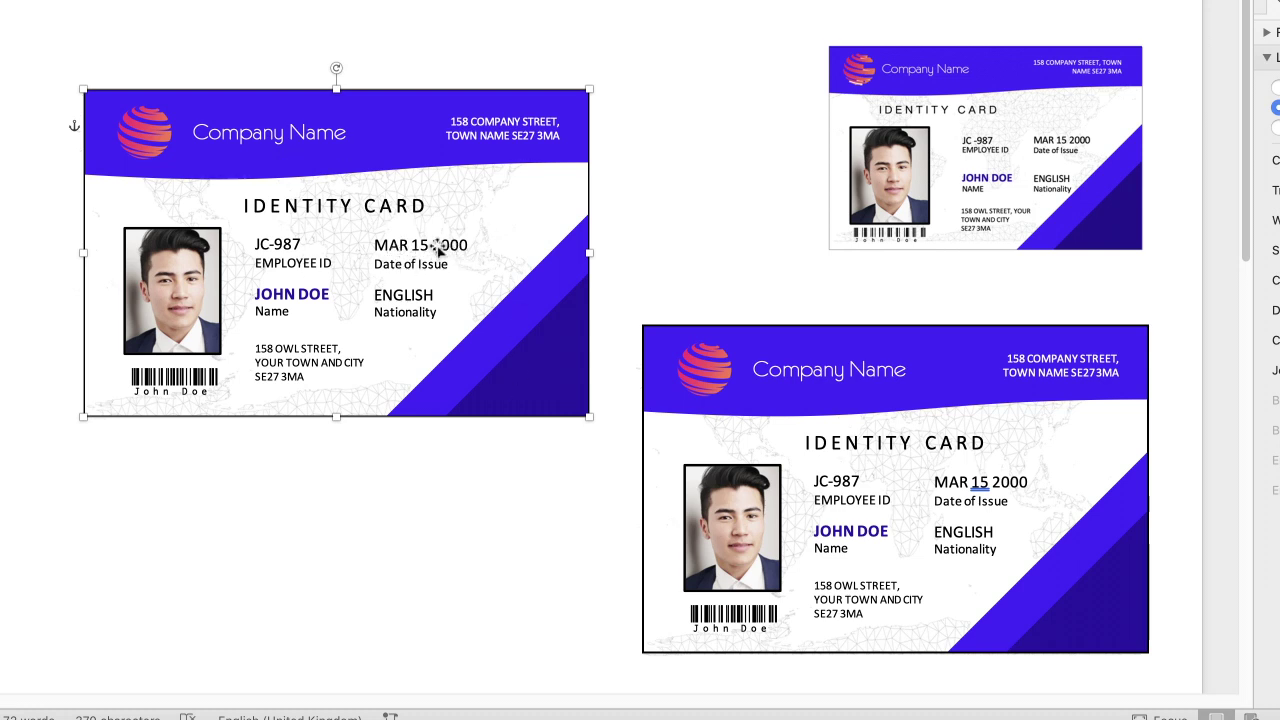
{"action": "left_click", "coordinate": [363, 531]}
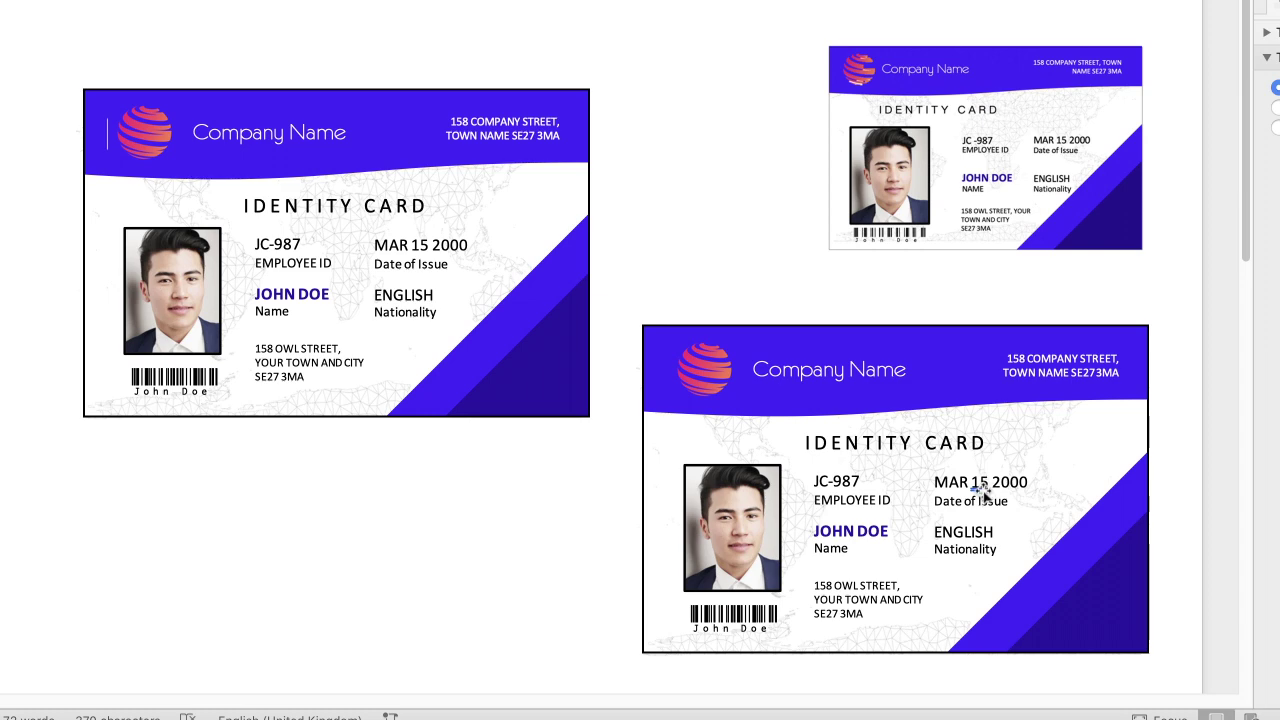